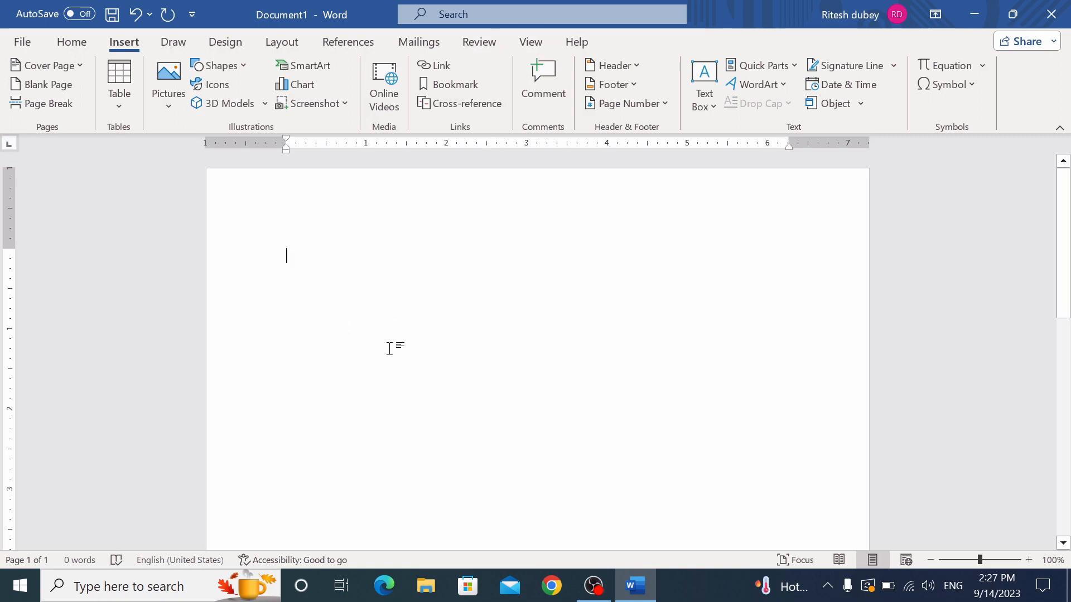
Fill the blank document with sample paragraphs using the =rand() formula
{"action": "left_click", "coordinate": [357, 43]}
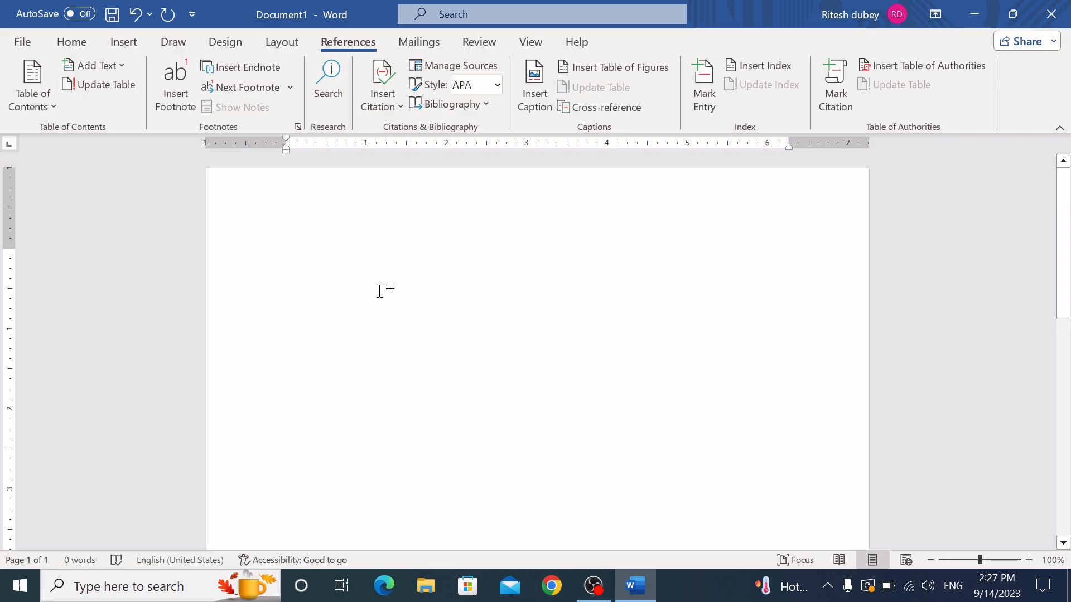
{"action": "type", "text": "=ra"}
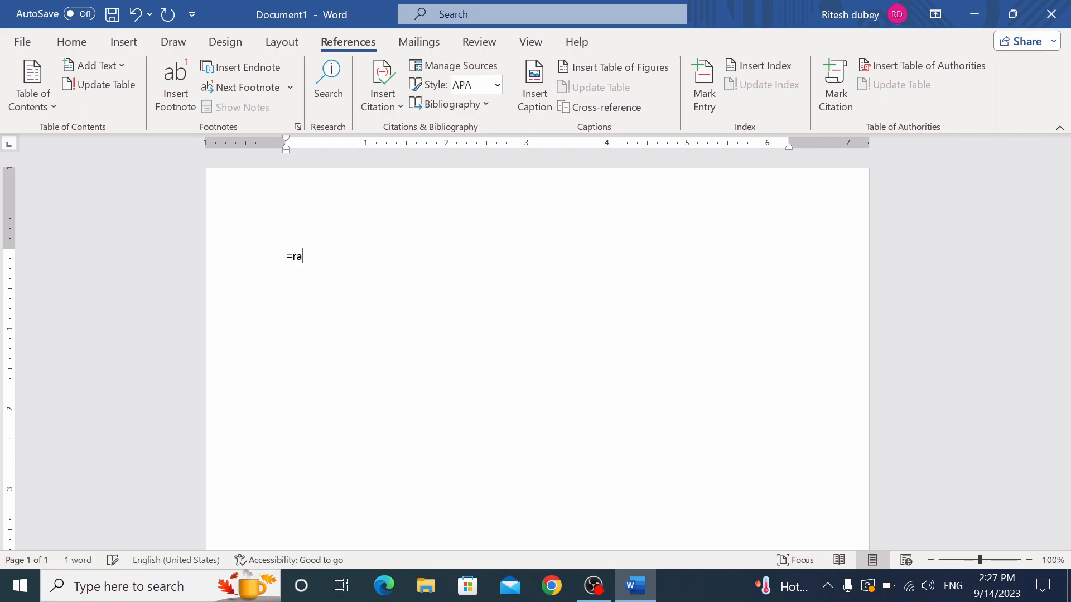
{"action": "type", "text": "nd()"}
{"action": "key", "text": "Return"}
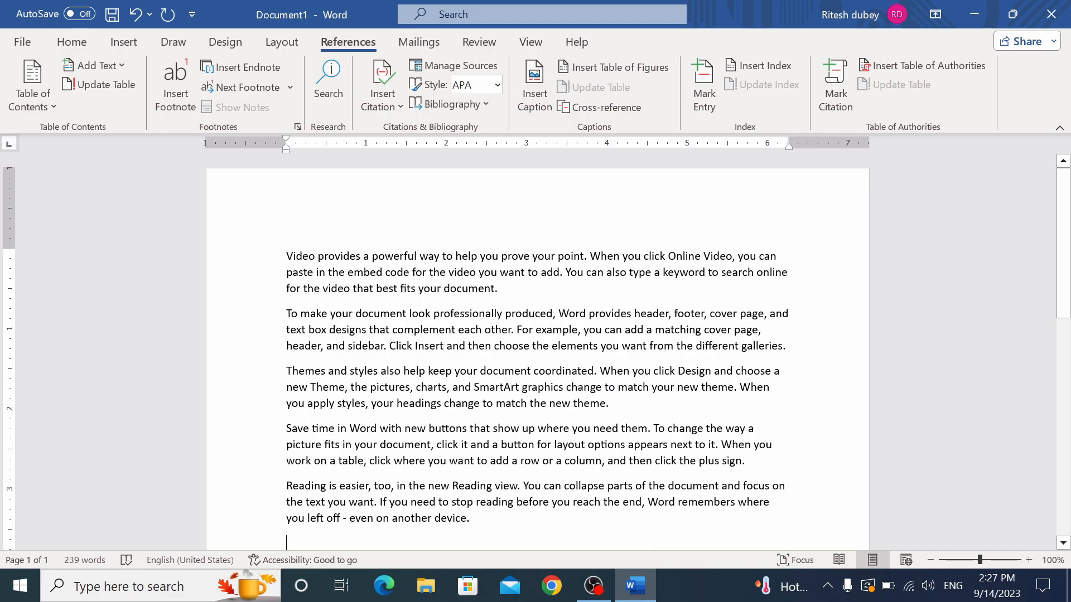
Add the title "Lesson 1" on its own line above the first paragraph and apply the Heading 1 style
{"action": "key", "text": "Return"}
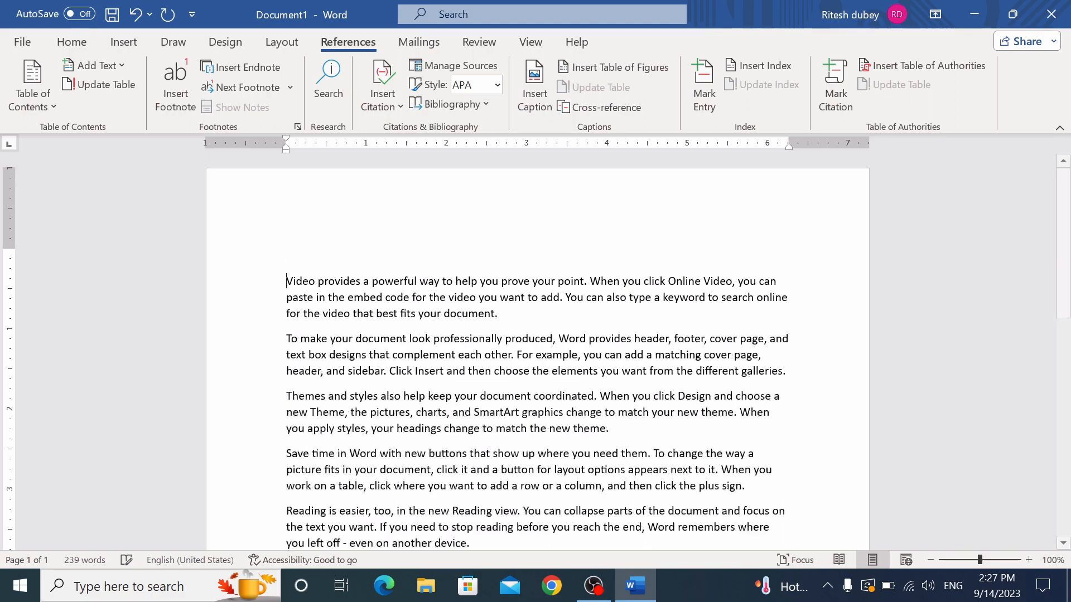
{"action": "type", "text": "lesson 1"}
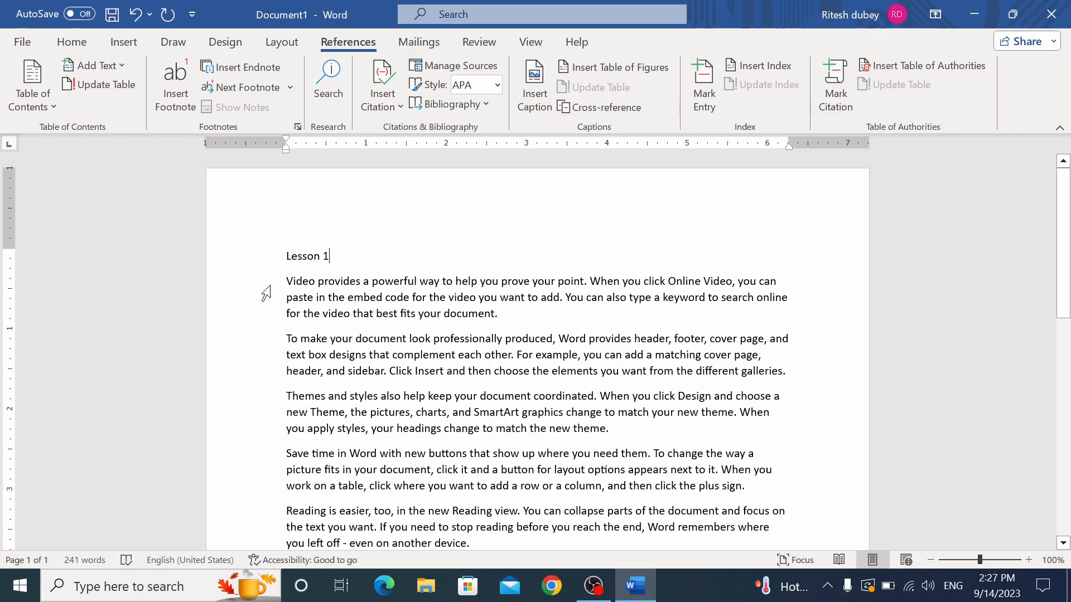
{"action": "left_click_drag", "start_coordinate": [287, 256], "coordinate": [337, 256]}
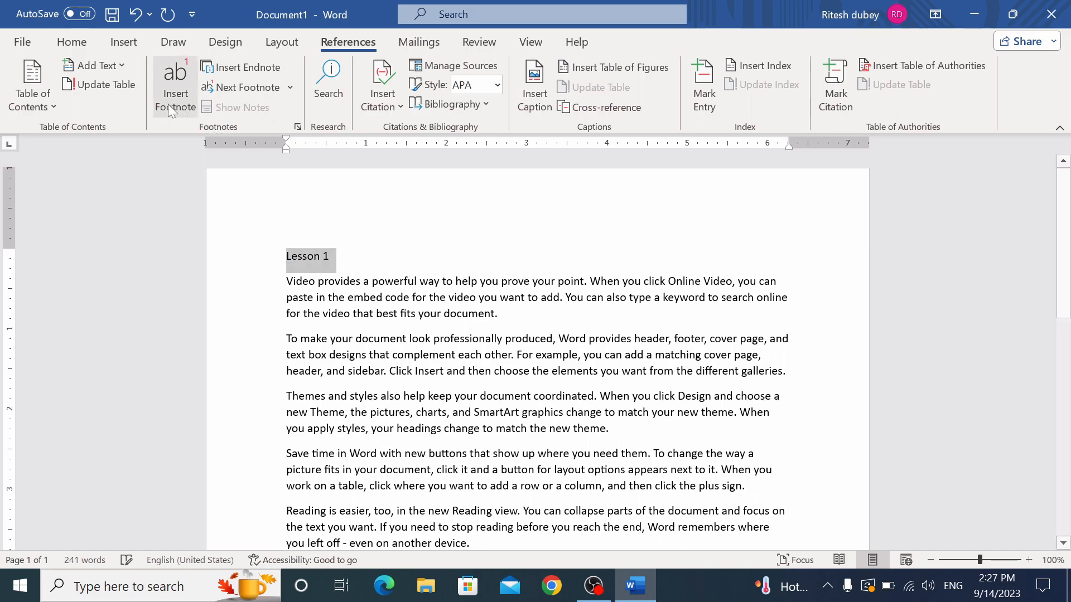
{"action": "left_click", "coordinate": [72, 42]}
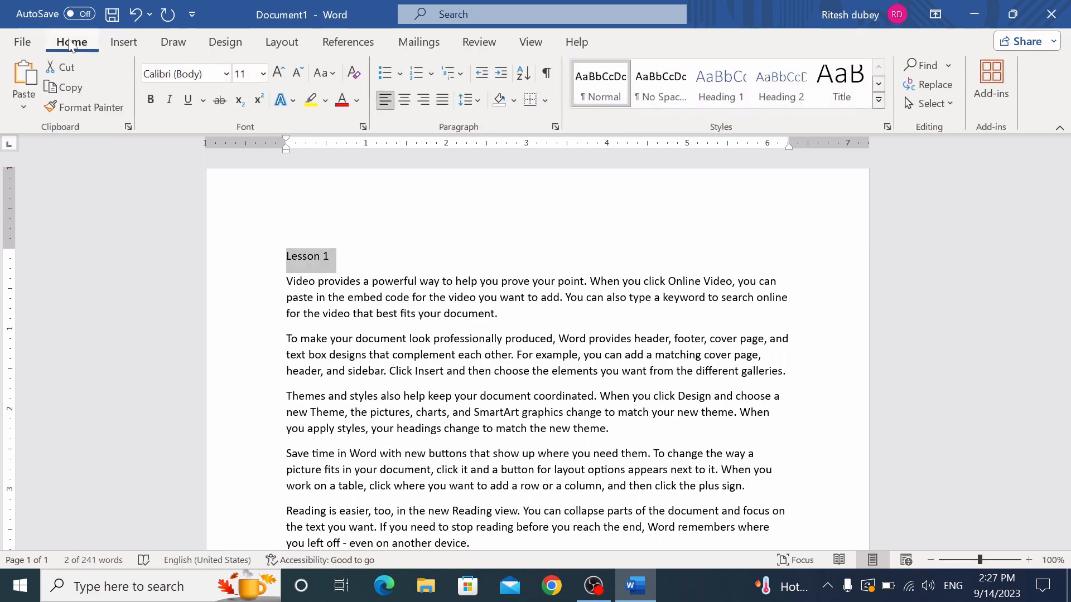
{"action": "left_click", "coordinate": [746, 100]}
Start a new page after the sample text and add the title "Lesson 2" in the Heading 1 style
{"action": "scroll", "coordinate": [561, 267], "scroll_direction": "down", "scroll_amount": 5}
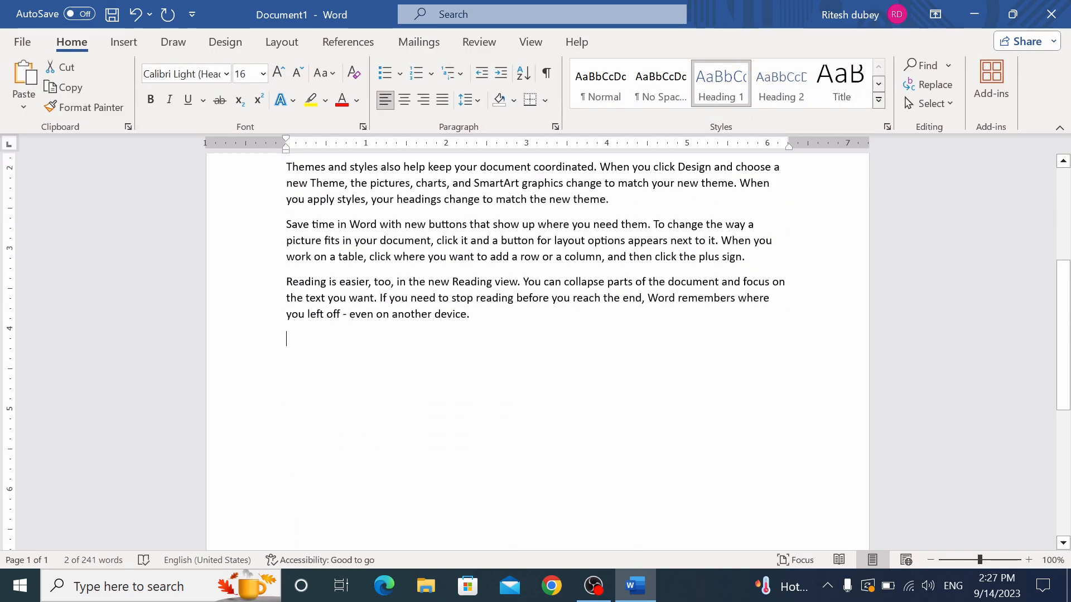
{"action": "left_click", "coordinate": [287, 339]}
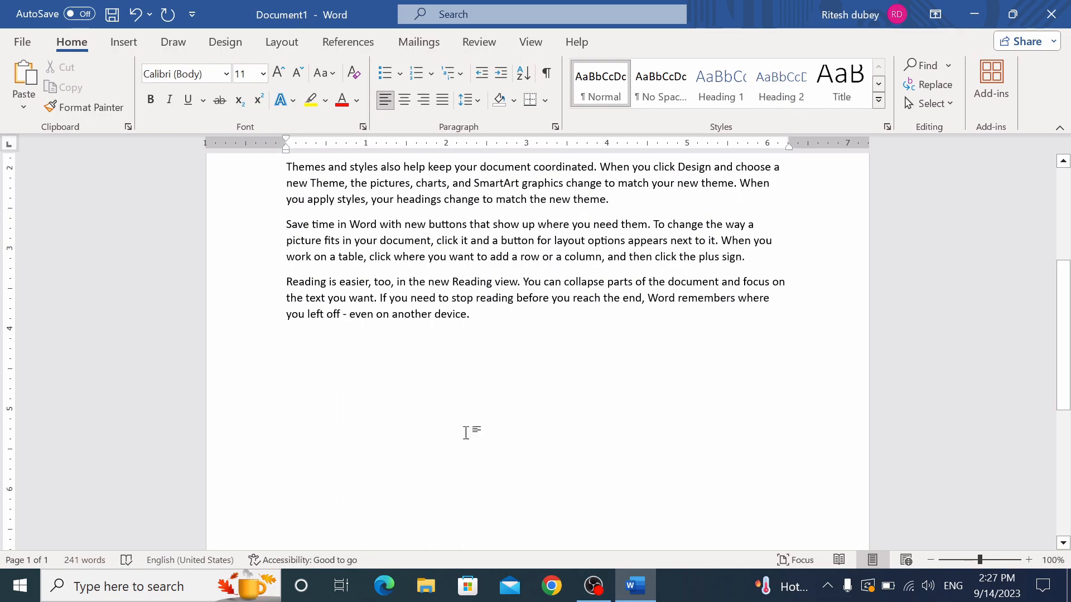
{"action": "key", "text": "ctrl+Return"}
{"action": "type", "text": "le"}
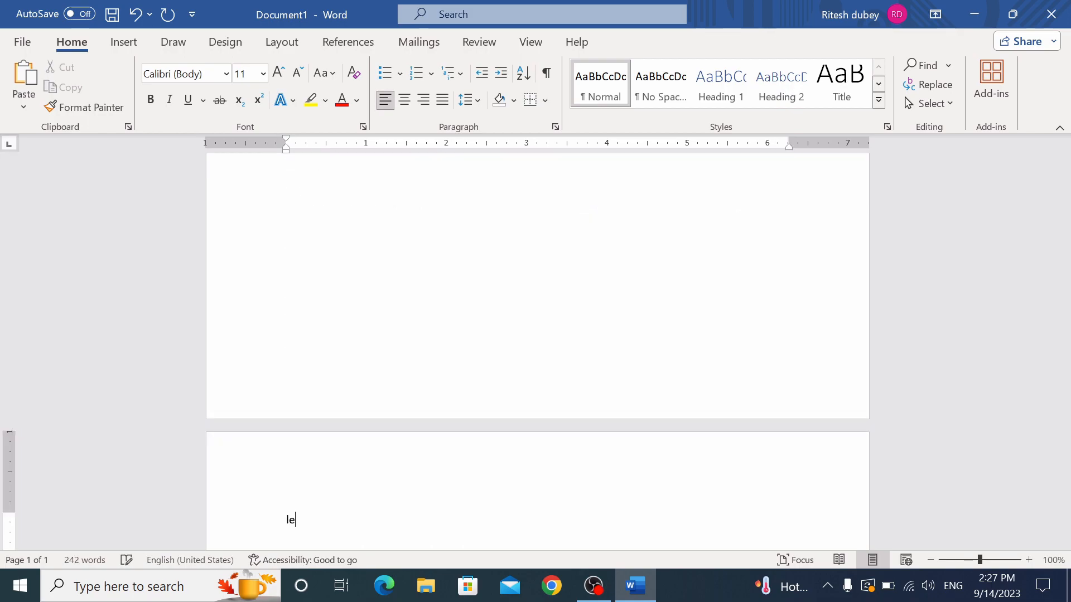
{"action": "type", "text": "sson 1"}
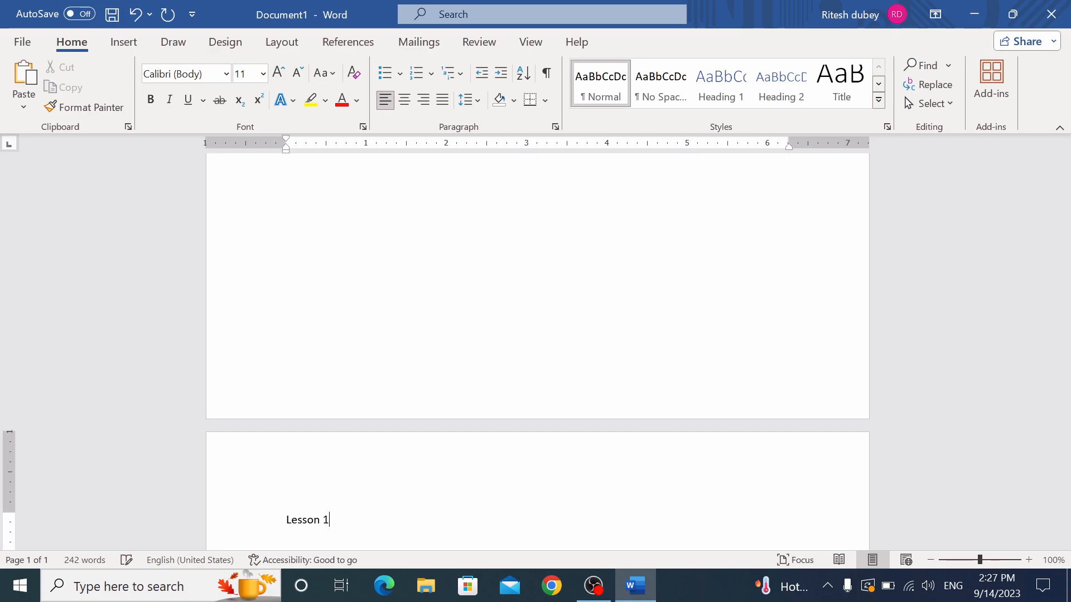
{"action": "key", "text": "BackSpace"}
{"action": "type", "text": "2"}
{"action": "left_click", "coordinate": [272, 530]}
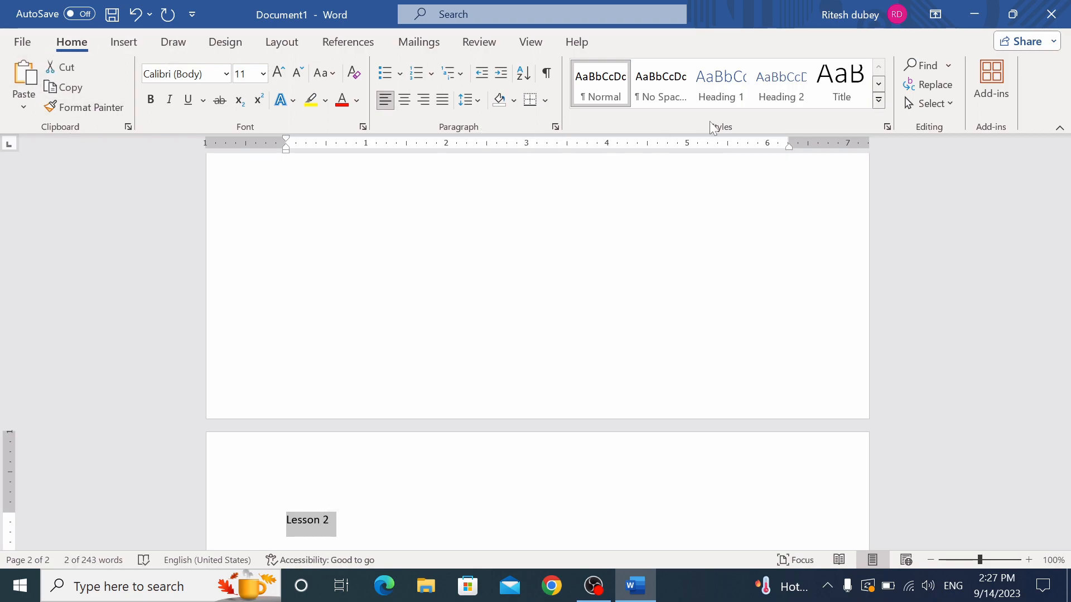
{"action": "left_click", "coordinate": [722, 84]}
Generate sample text below the Lesson 2 heading with the =rand(2,2) formula
{"action": "left_click", "coordinate": [401, 530]}
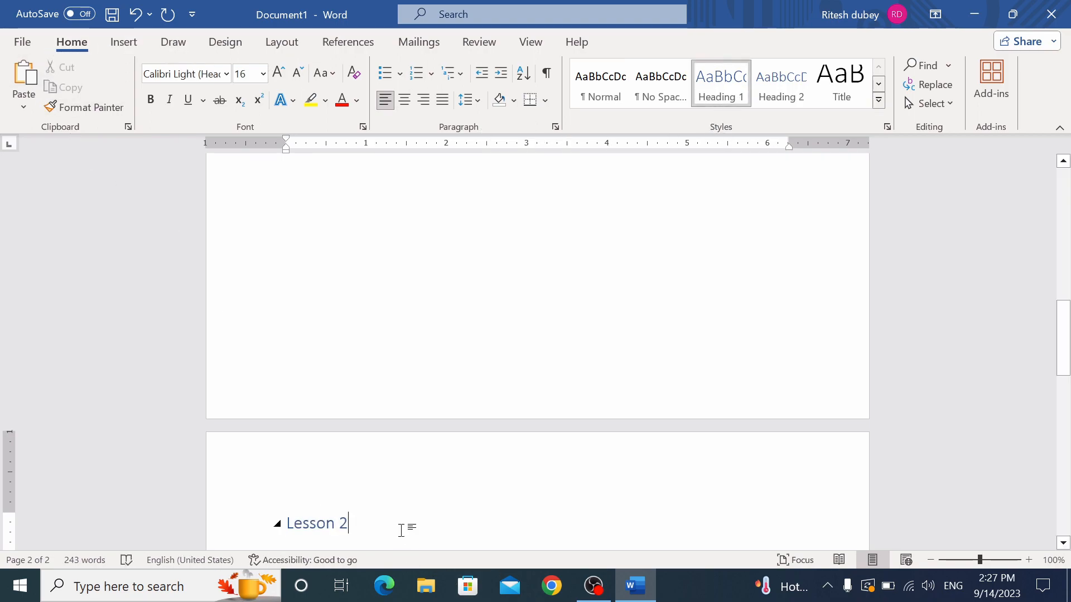
{"action": "key", "text": "Return"}
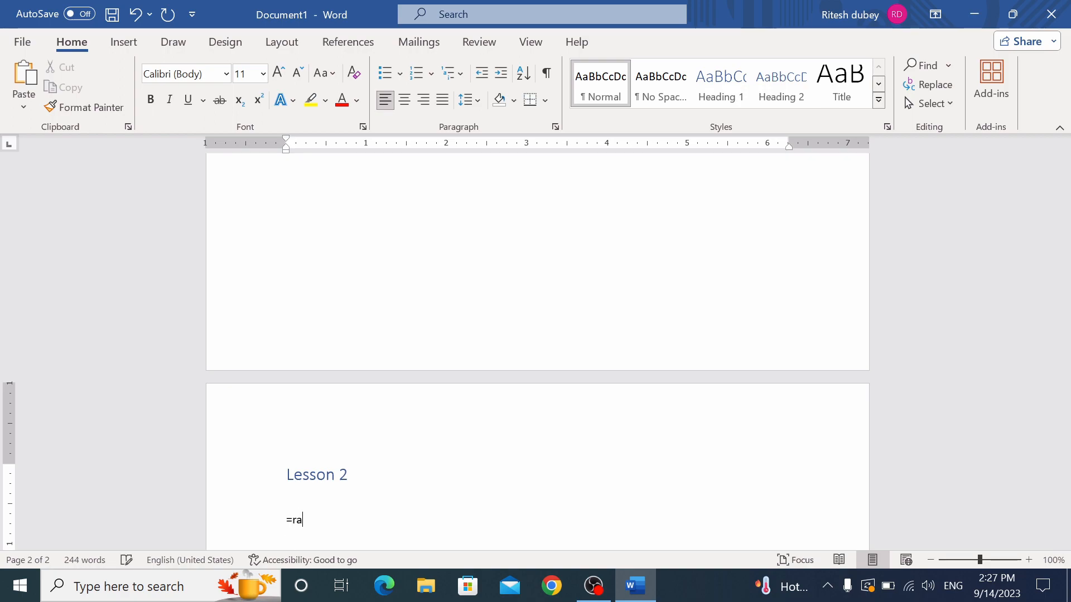
{"action": "type", "text": "=rand(2,2)"}
{"action": "key", "text": "Return"}
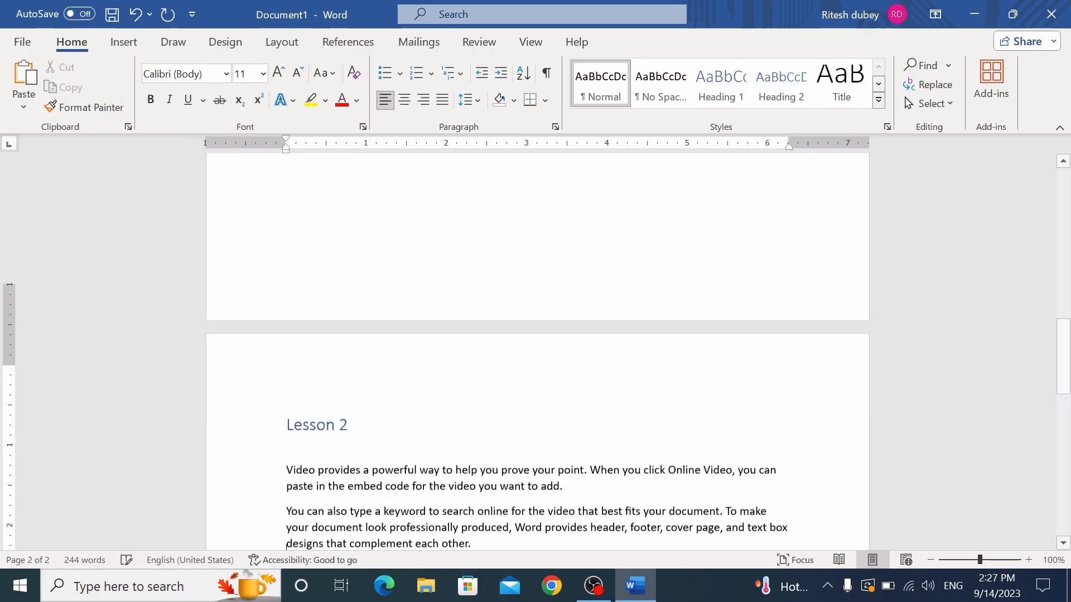
Add the subheading "computer" below the Lesson 2 paragraphs and apply the Heading 2 style
{"action": "scroll", "coordinate": [285, 524], "scroll_direction": "down", "scroll_amount": 3}
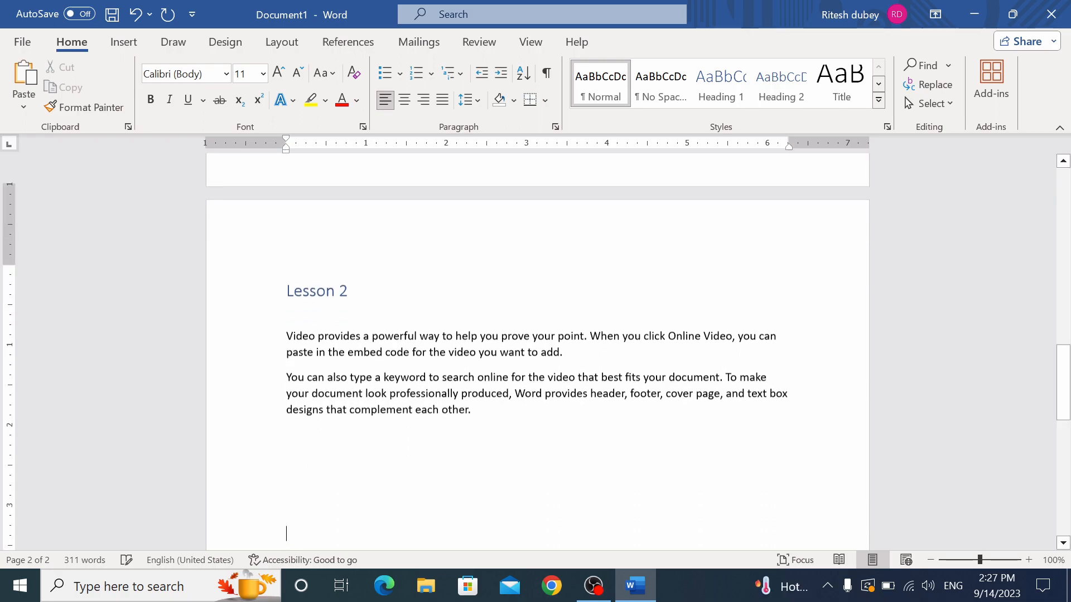
{"action": "type", "text": "comp"}
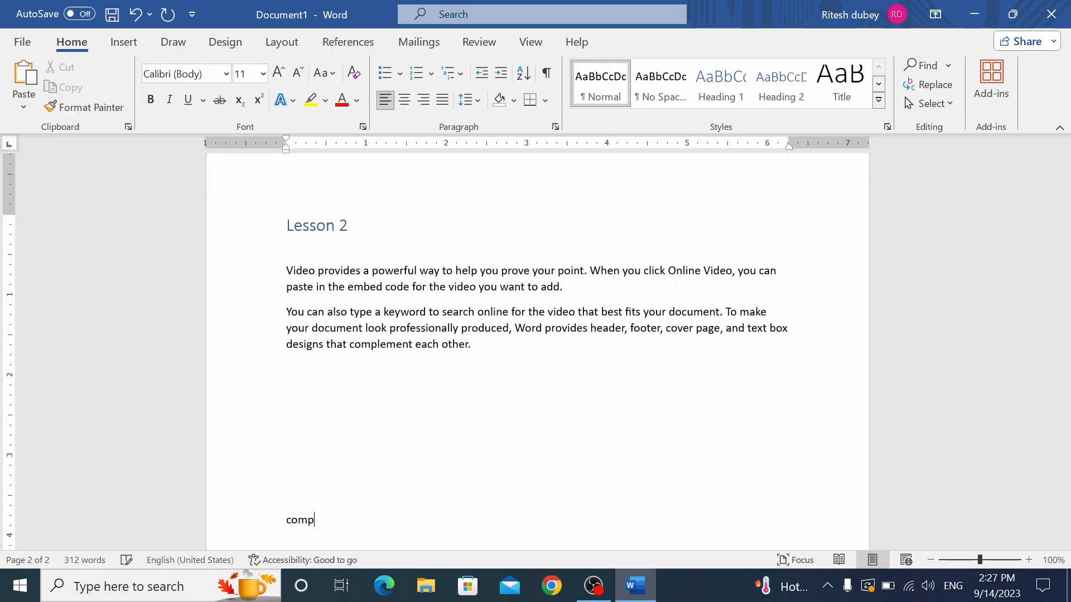
{"action": "type", "text": "uter"}
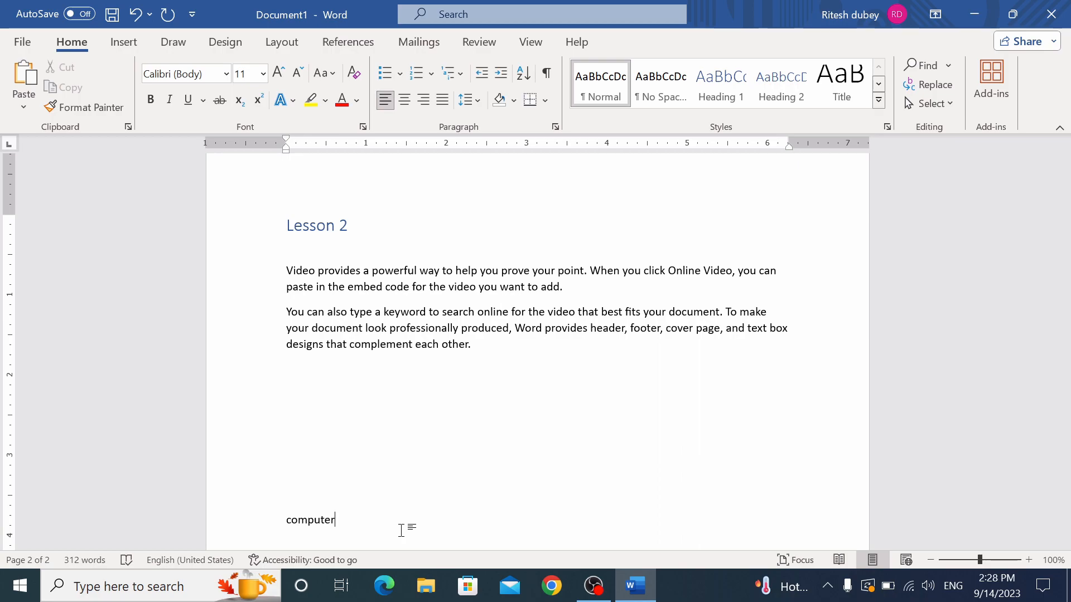
{"action": "key", "text": "shift+Left"}
{"action": "key", "text": "shift+Left"}
{"action": "key", "text": "shift+Left"}
{"action": "key", "text": "shift+Left"}
{"action": "key", "text": "shift+Left"}
{"action": "key", "text": "shift+Left"}
{"action": "key", "text": "shift+Left"}
{"action": "key", "text": "shift+Left"}
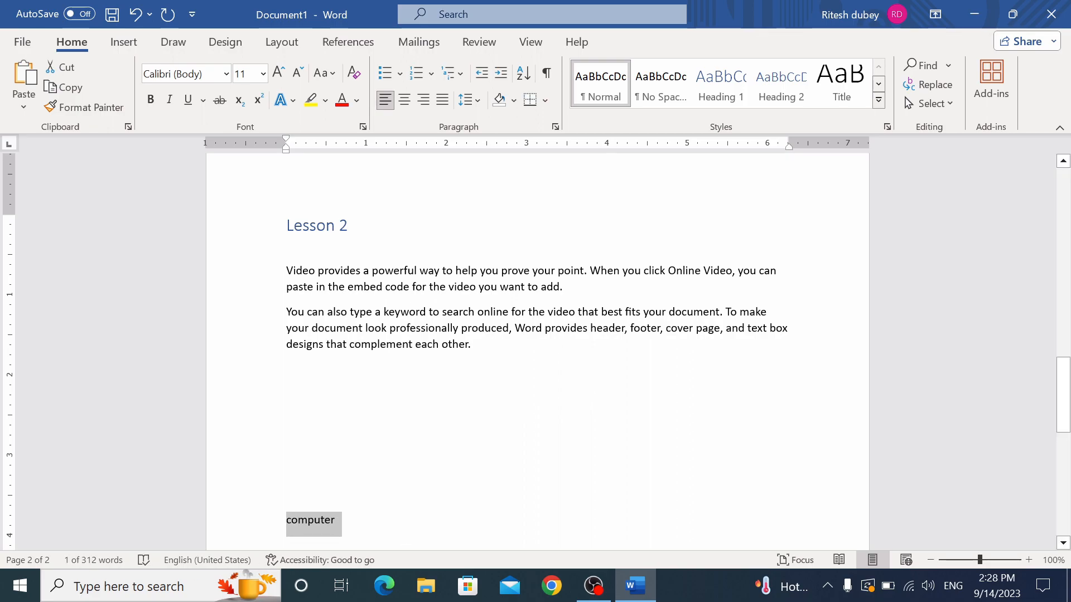
{"action": "left_click", "coordinate": [781, 84]}
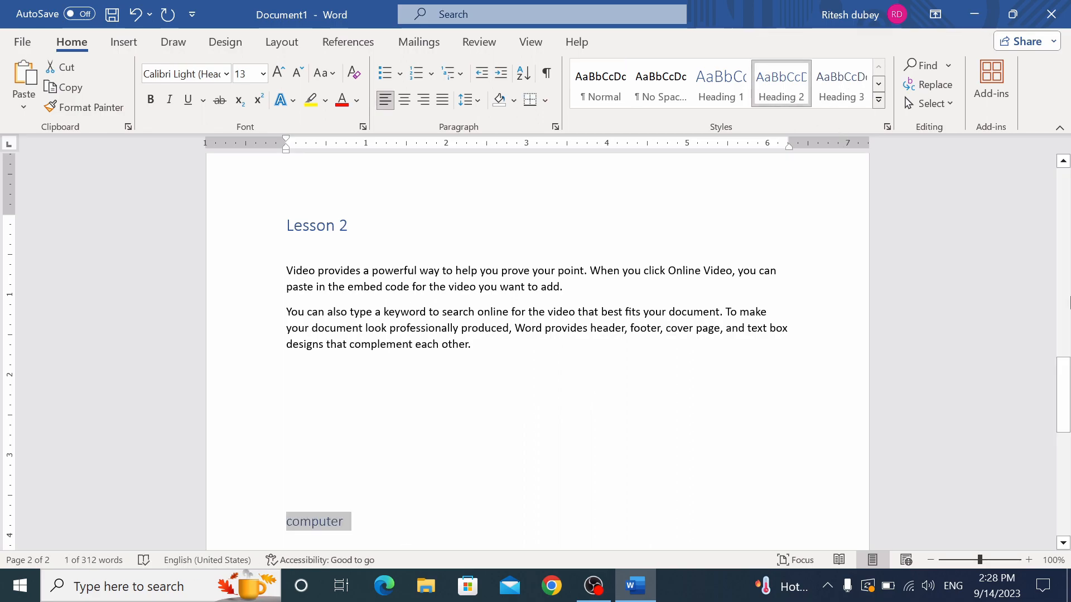
Generate sample text under the computer subheading with the =rand(2) formula
{"action": "left_click_drag", "start_coordinate": [1063, 390], "coordinate": [1063, 427]}
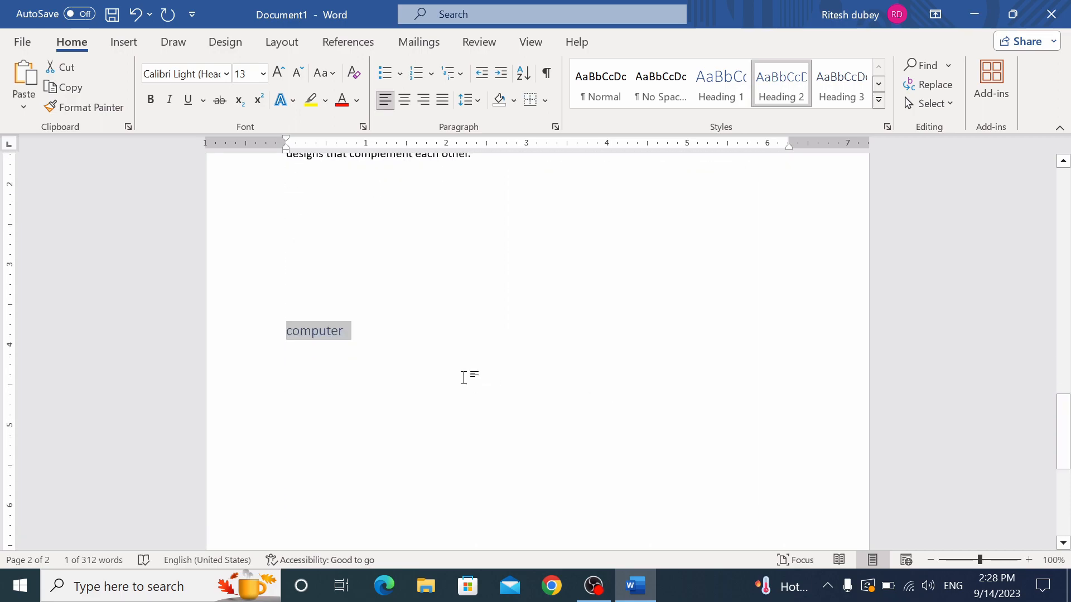
{"action": "left_click", "coordinate": [405, 371]}
{"action": "type", "text": "="}
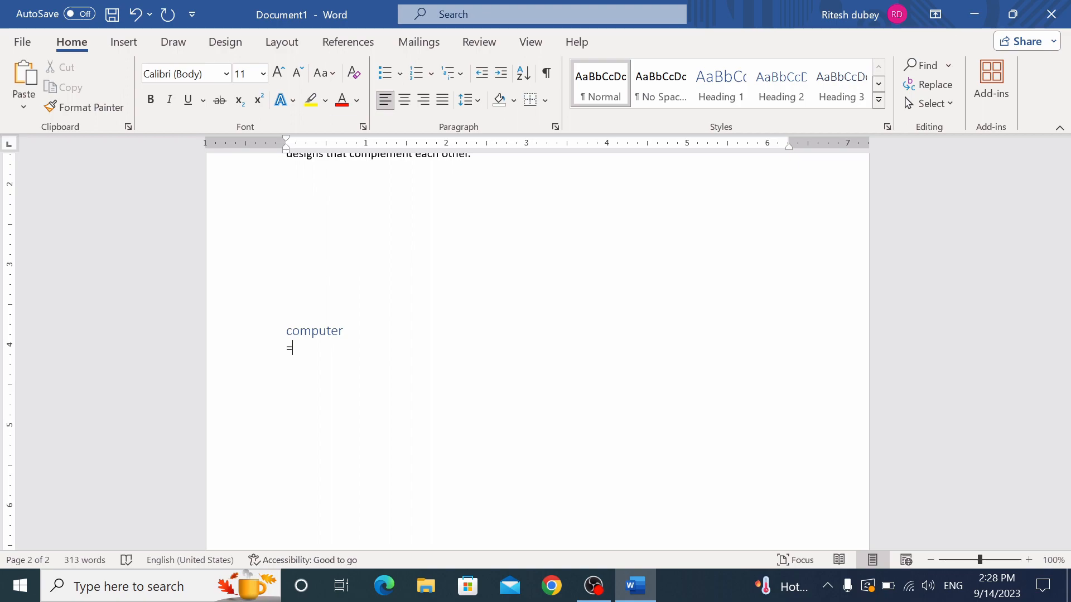
{"action": "type", "text": "rand(2@"}
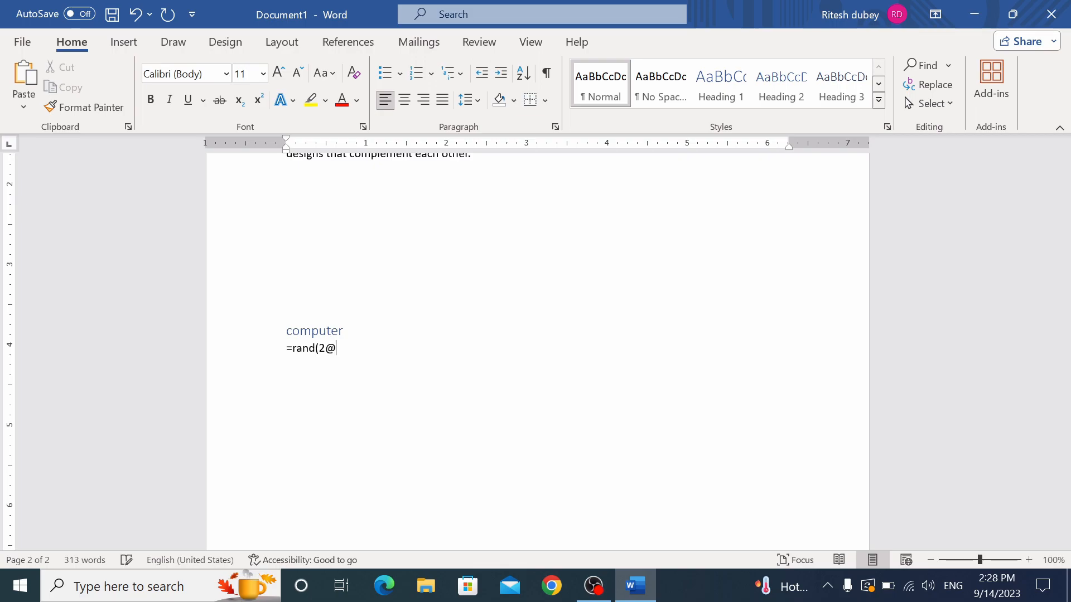
{"action": "key", "text": "BackSpace"}
{"action": "type", "text": ")"}
{"action": "key", "text": "Return"}
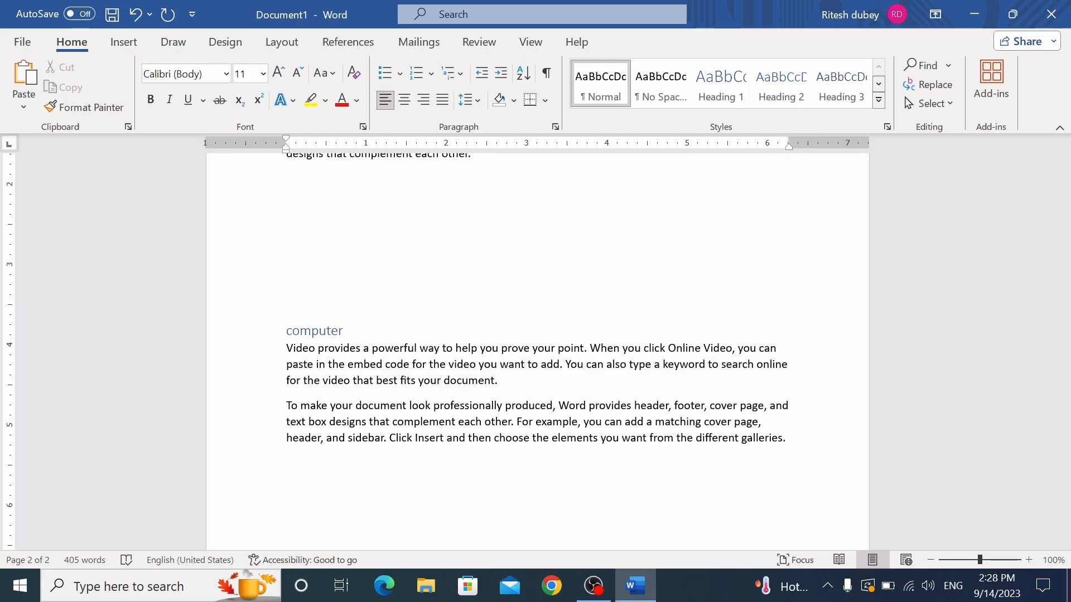
Start another page after the computer section and add the title "Lesson 3" in the Heading 1 style
{"action": "key", "text": "ctrl+Return"}
{"action": "type", "text": "Lesson 3"}
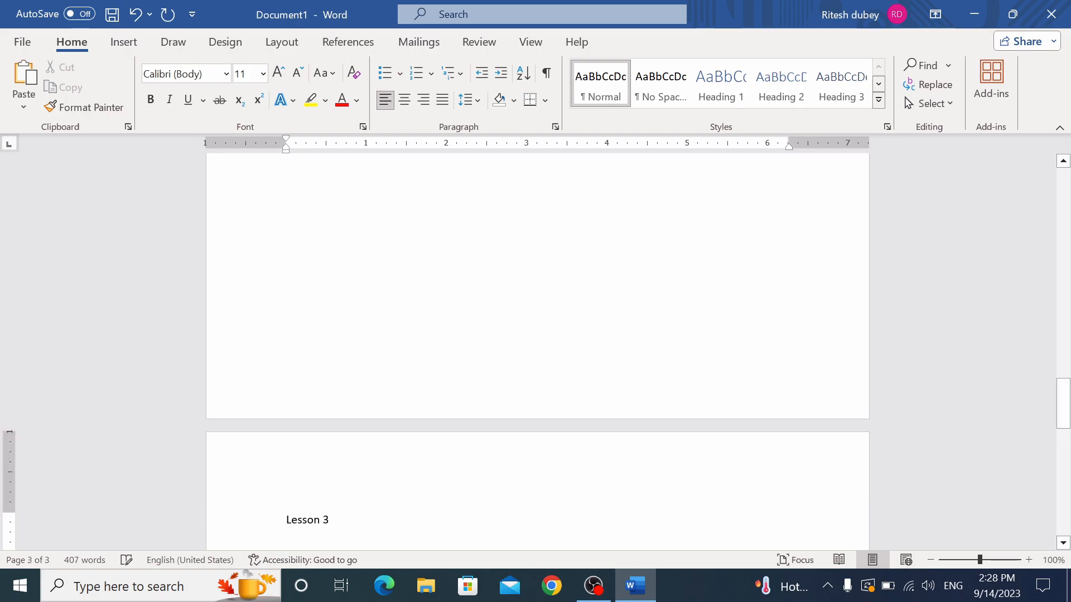
{"action": "left_click_drag", "start_coordinate": [287, 520], "coordinate": [337, 524]}
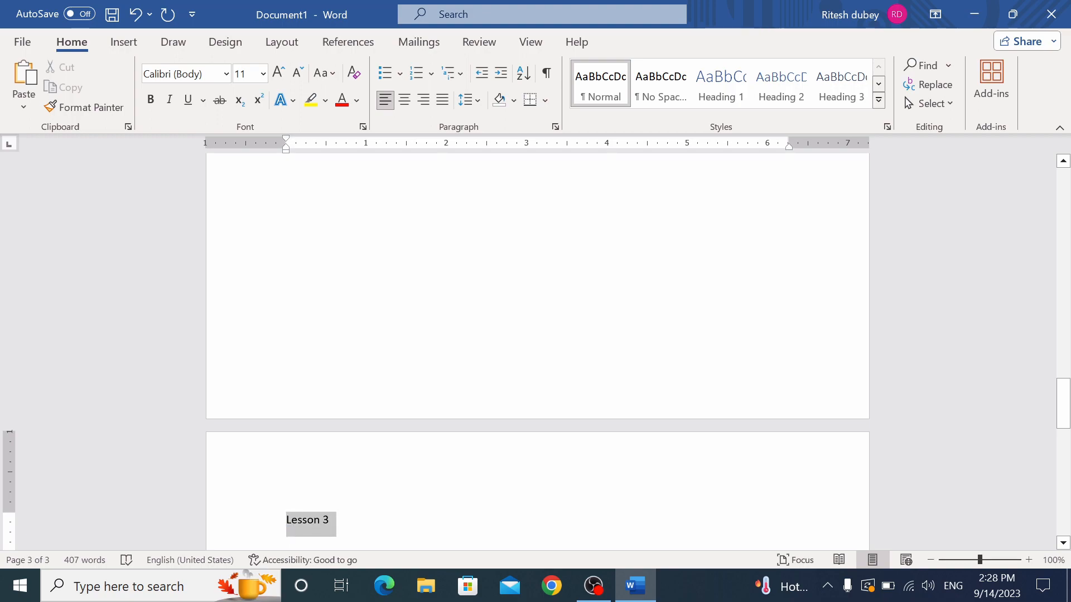
{"action": "left_click", "coordinate": [721, 84]}
Generate sample paragraphs below the Lesson 3 heading with the =rand() formula
{"action": "left_click", "coordinate": [411, 508]}
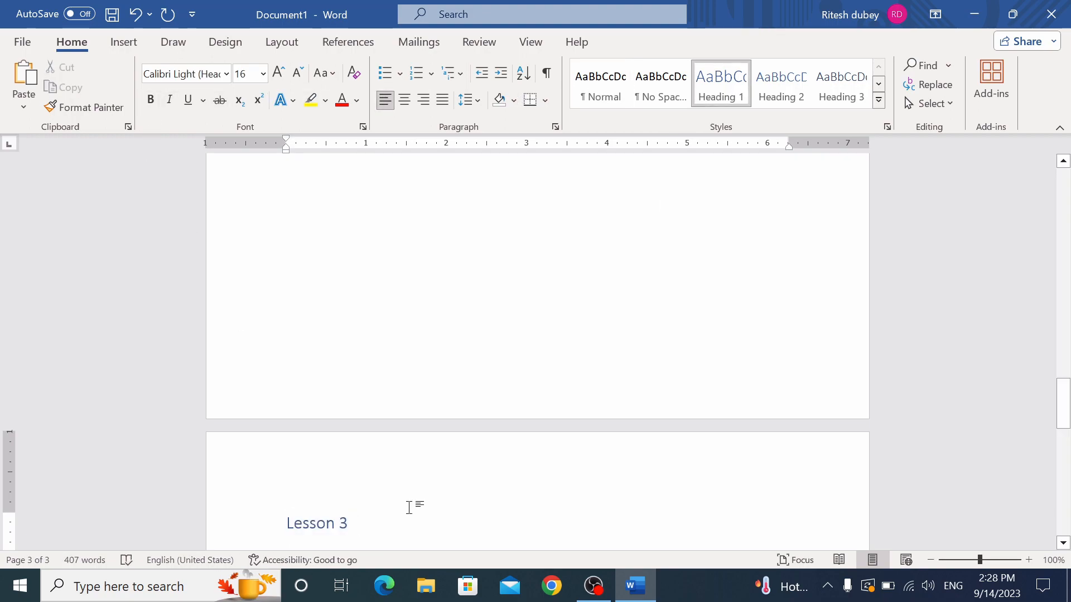
{"action": "key", "text": "Return"}
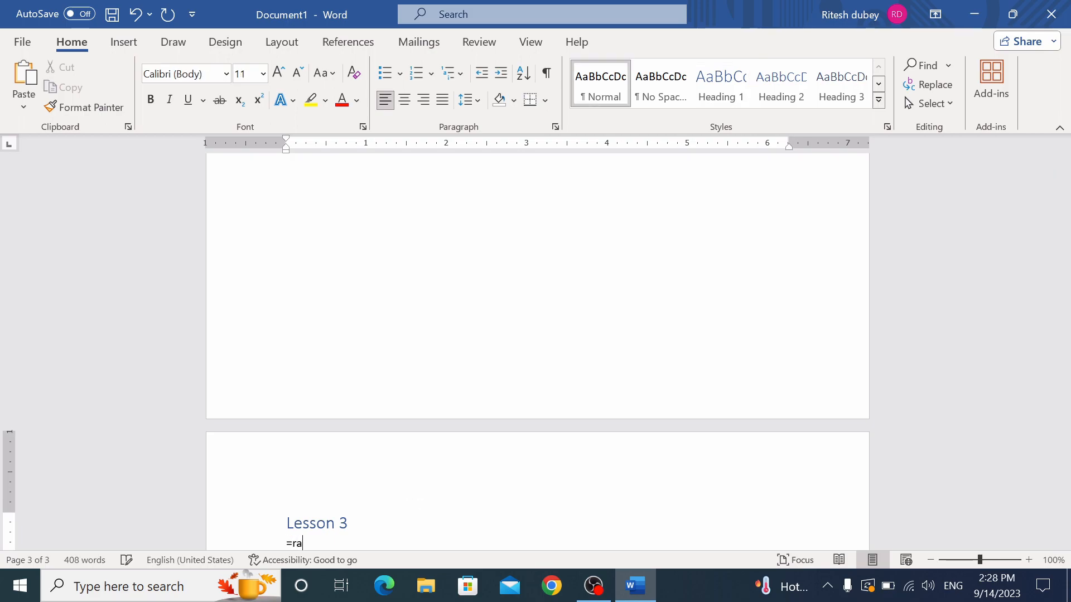
{"action": "type", "text": "=rand()"}
{"action": "key", "text": "Return"}
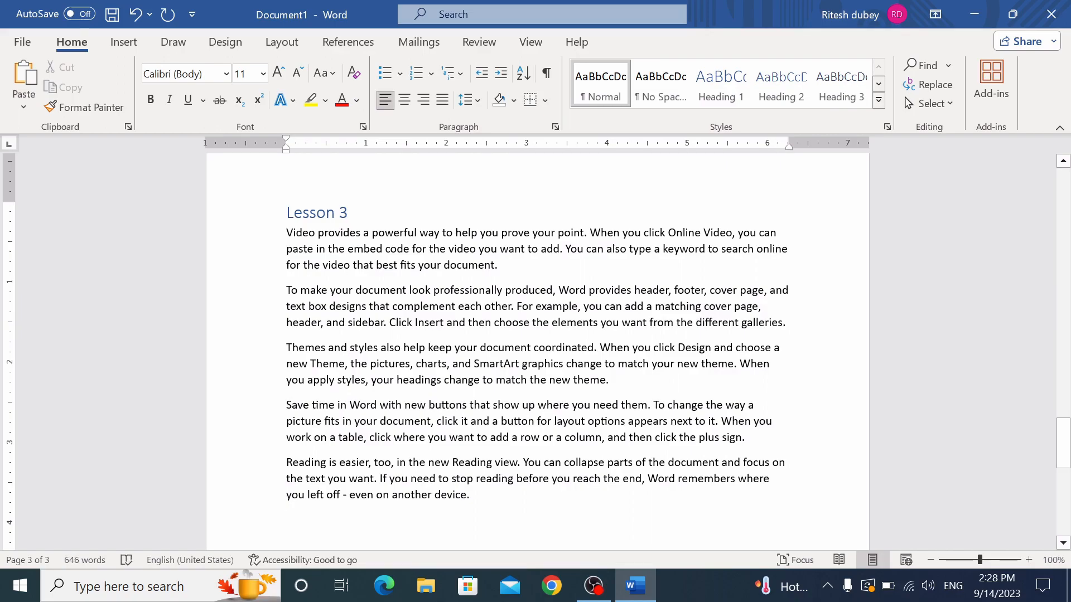
Start a new page after the Lesson 3 text and insert the Automatic Table 1 table of contents there
{"action": "key", "text": "ctrl+Return"}
{"action": "left_click", "coordinate": [348, 42]}
{"action": "left_click", "coordinate": [46, 102]}
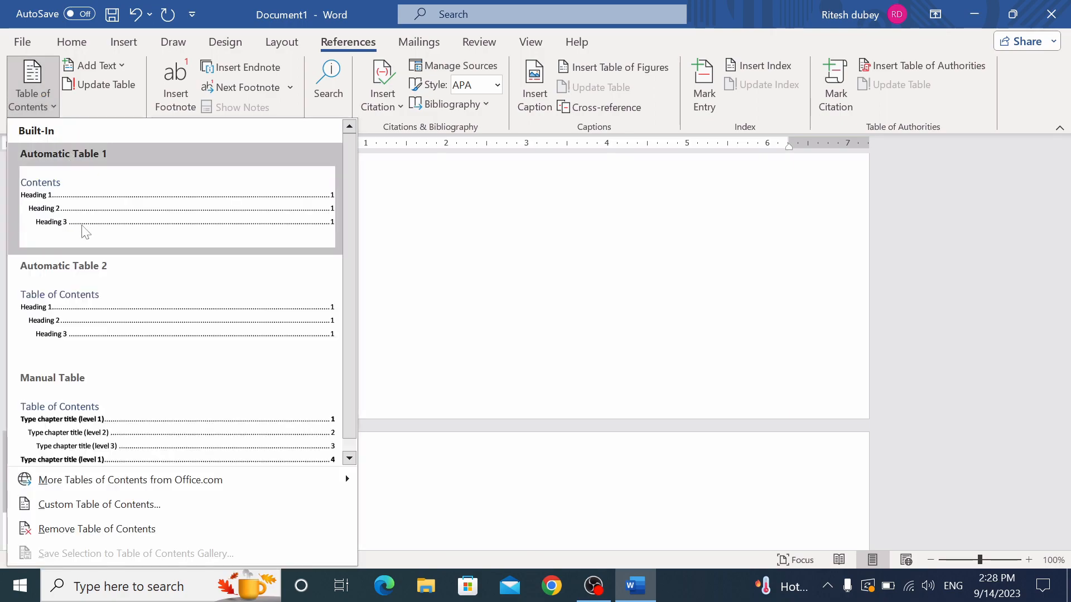
{"action": "left_click", "coordinate": [120, 215]}
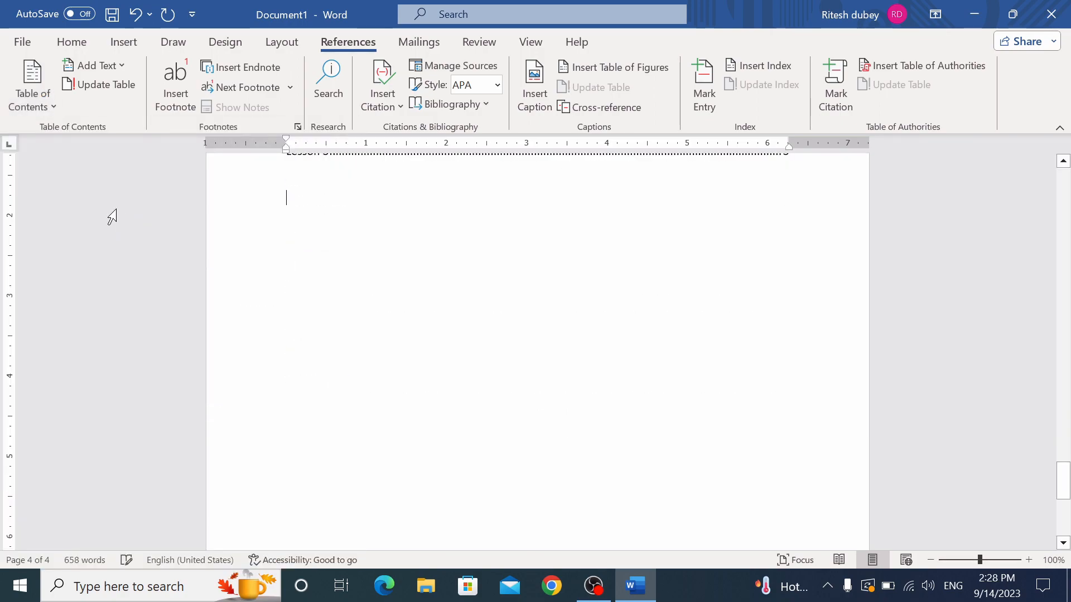
Follow the Lesson 3 entry in the table of contents to its page, and return to the table
{"action": "left_click_drag", "start_coordinate": [1065, 483], "coordinate": [1067, 454]}
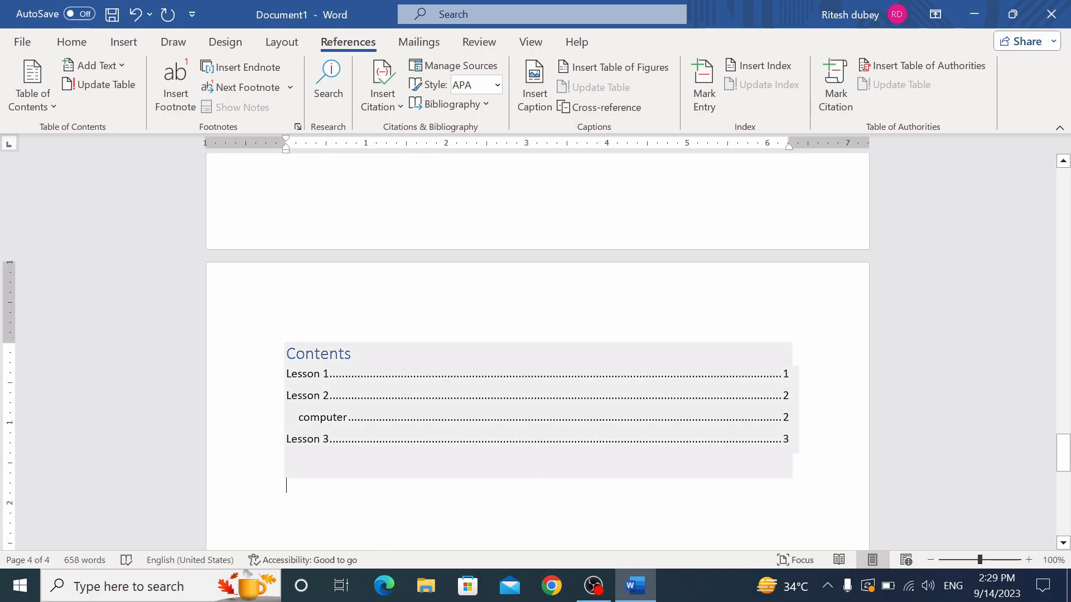
{"action": "left_click", "coordinate": [300, 447], "text": "ctrl"}
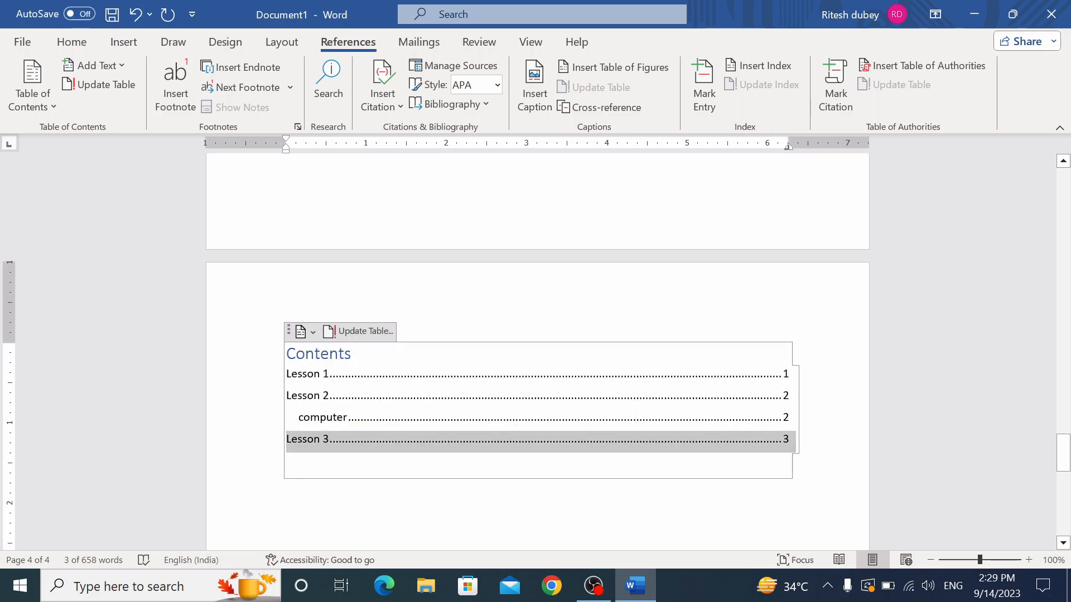
{"action": "left_click", "coordinate": [311, 446], "text": "ctrl"}
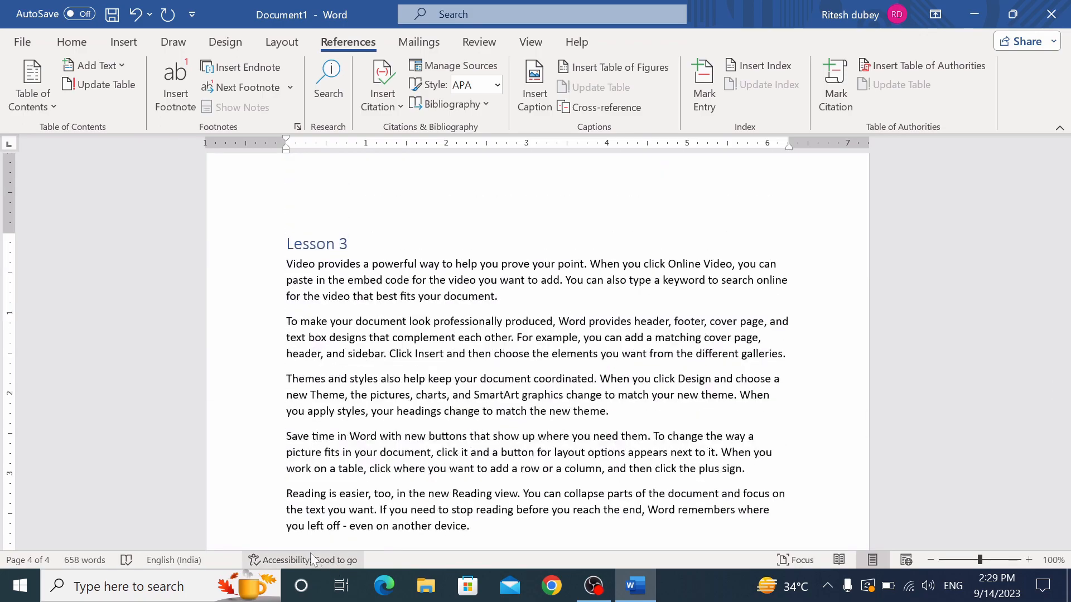
{"action": "scroll", "coordinate": [311, 446], "scroll_direction": "down", "scroll_amount": 5}
{"action": "scroll", "coordinate": [537, 352], "scroll_direction": "down", "scroll_amount": 10}
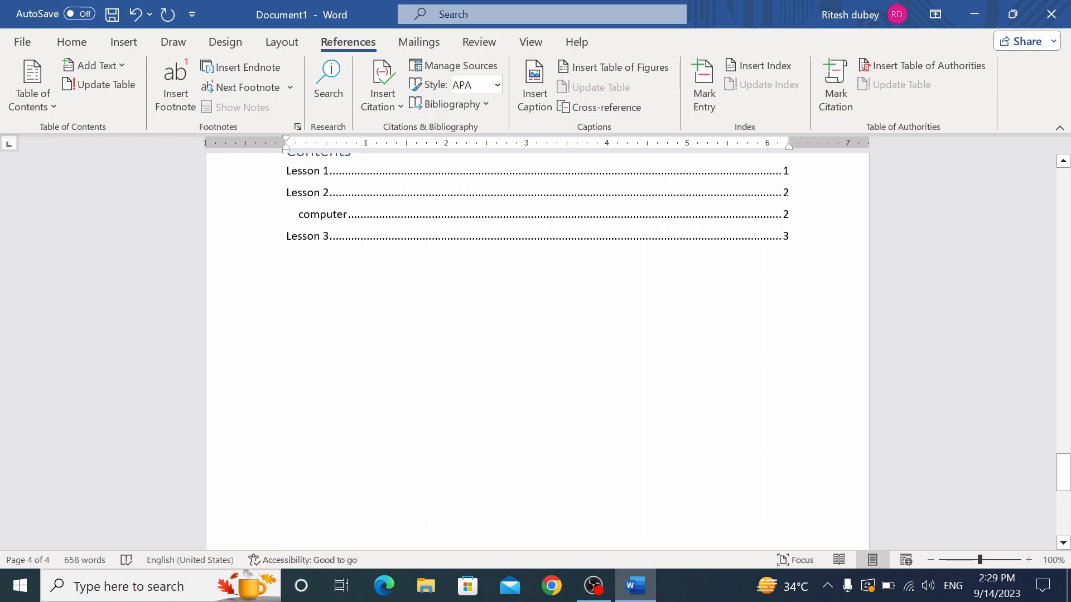
Follow the Lesson 2 entry in the table of contents to its page
{"action": "left_click", "coordinate": [316, 198]}
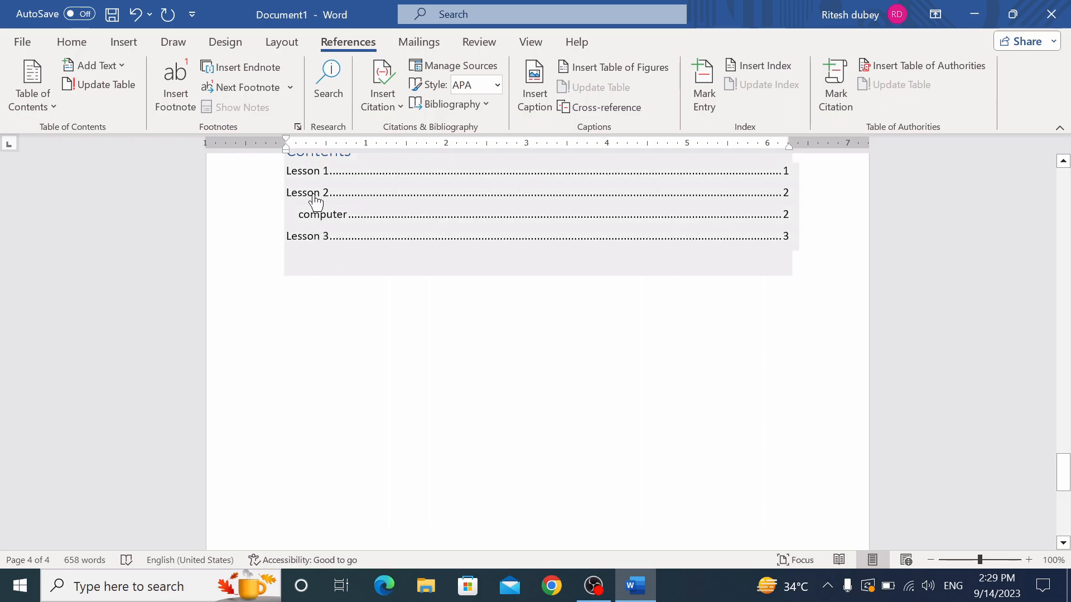
{"action": "left_click", "coordinate": [316, 195], "text": "ctrl"}
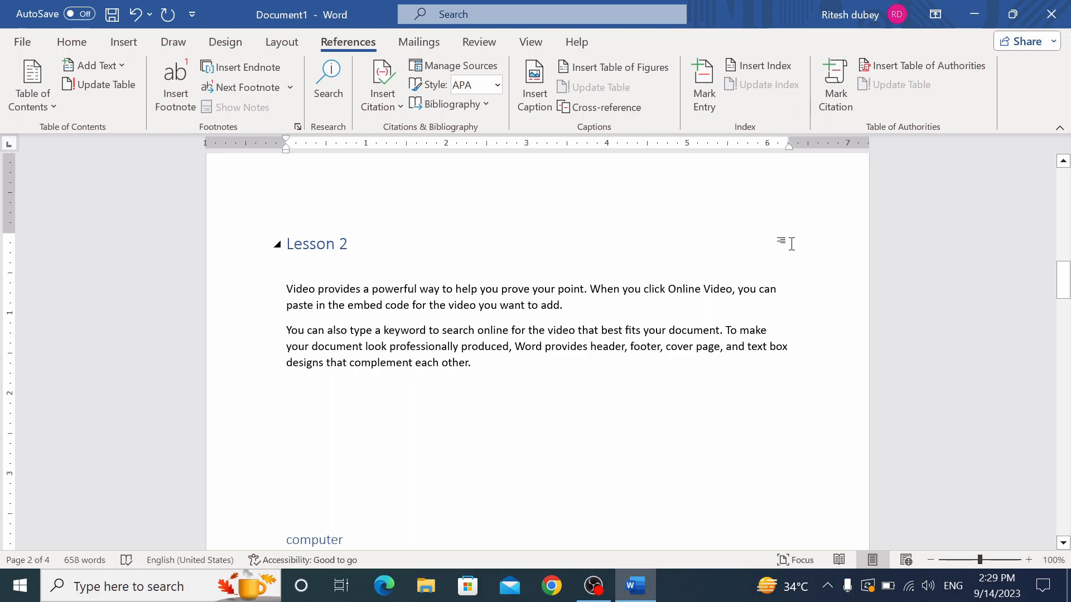
Clear the whole document and generate fresh sample paragraphs with the =rand() formula
{"action": "key", "text": "ctrl+a"}
{"action": "key", "text": "Delete"}
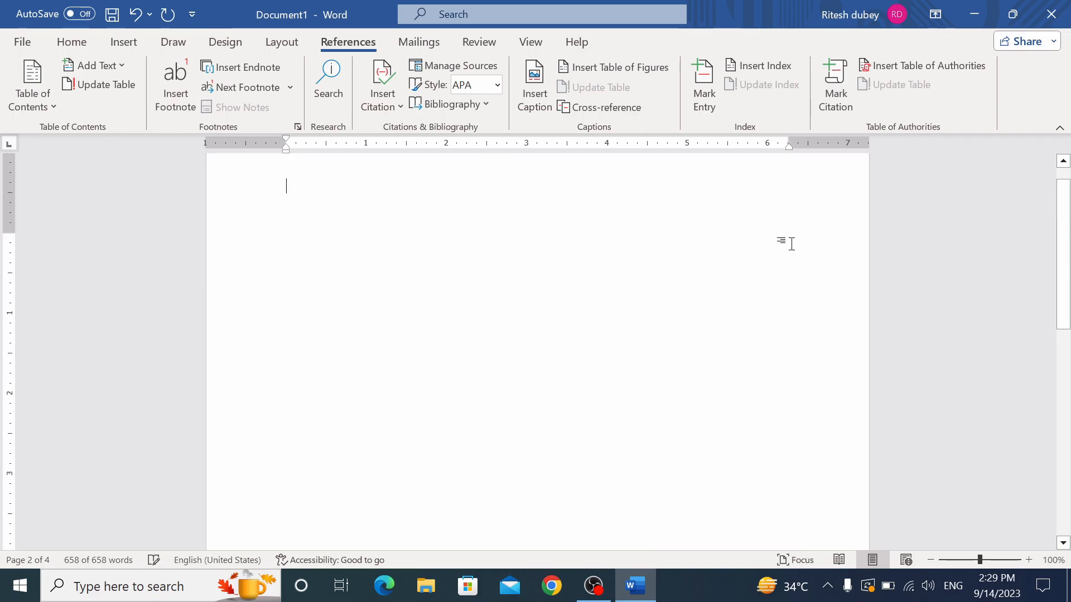
{"action": "type", "text": "=rand("}
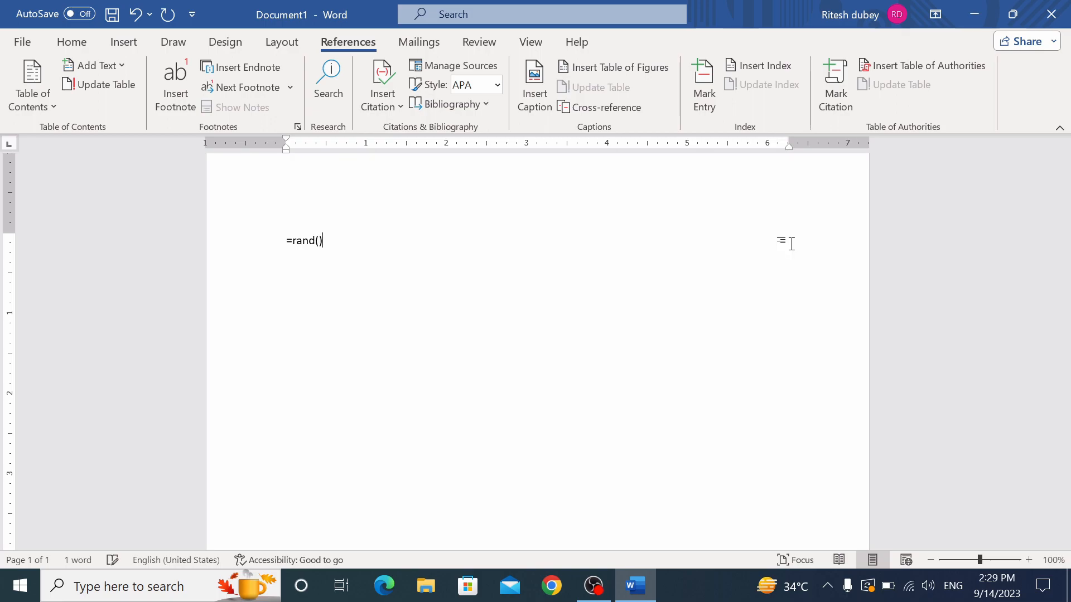
{"action": "type", "text": ")"}
{"action": "key", "text": "Return"}
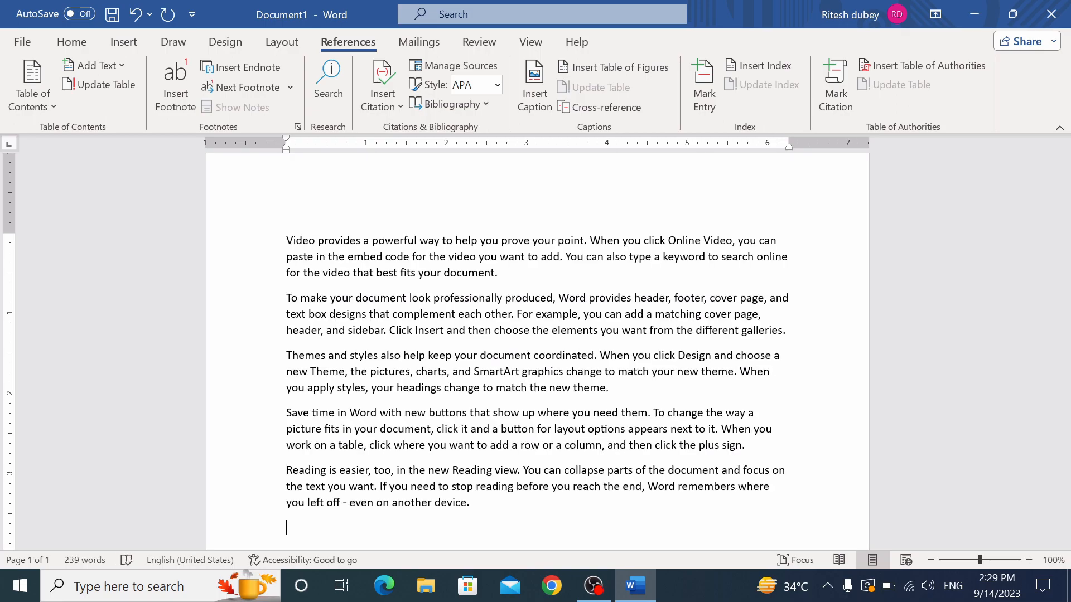
Insert a bottom-of-page footnote after the sample text, using the ® symbol (Symbol font, code 226) as its custom mark
{"action": "mouse_move", "coordinate": [1064, 293]}
{"action": "left_mouse_down"}
{"action": "mouse_move", "coordinate": [1065, 324]}
{"action": "mouse_move", "coordinate": [1065, 285]}
{"action": "left_mouse_up"}
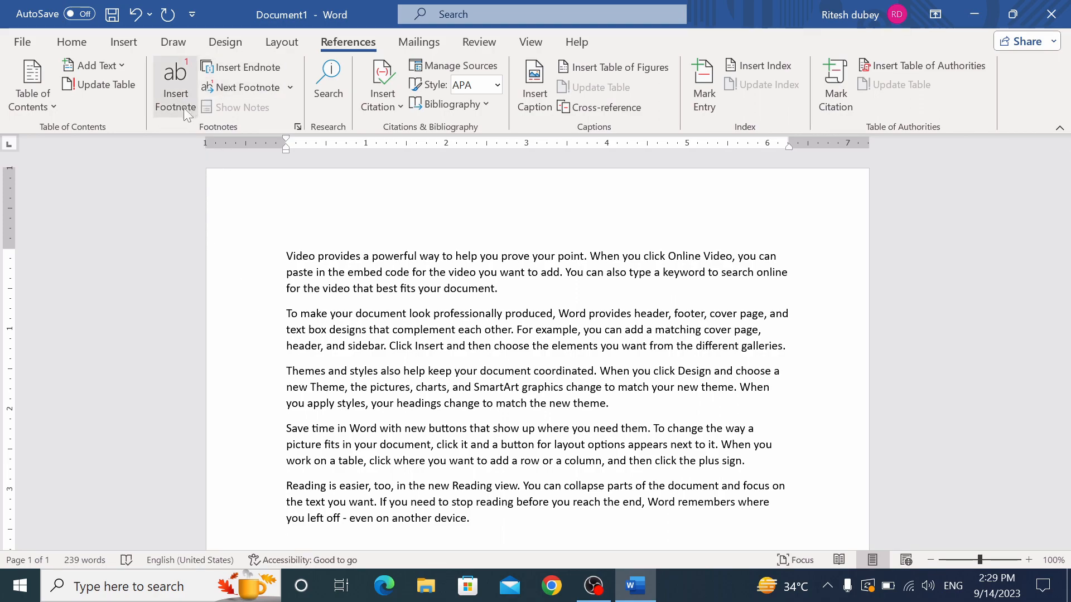
{"action": "left_click", "coordinate": [299, 128]}
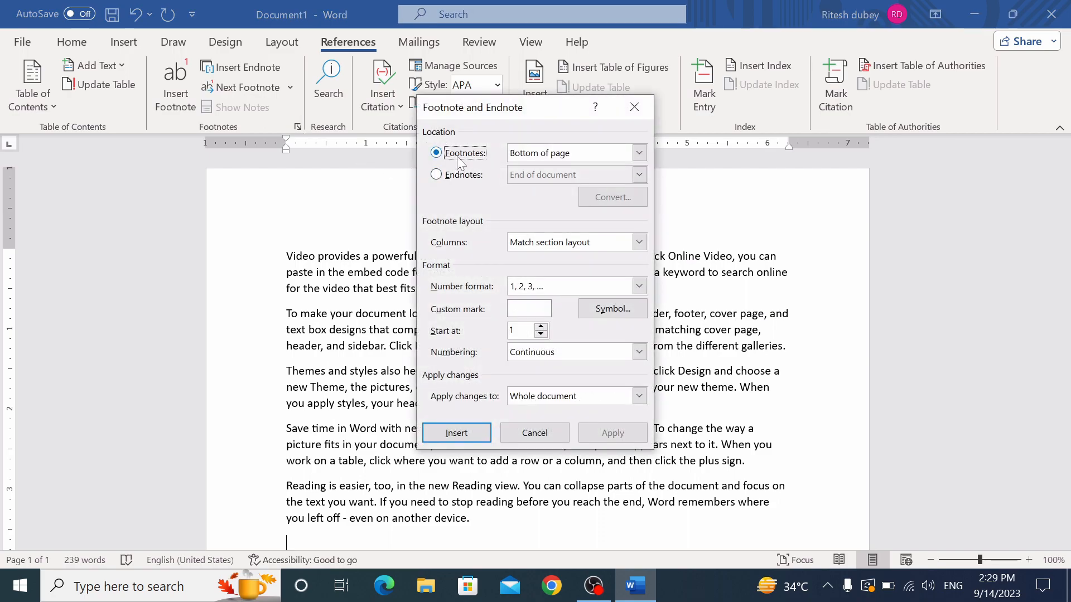
{"action": "left_click", "coordinate": [614, 313]}
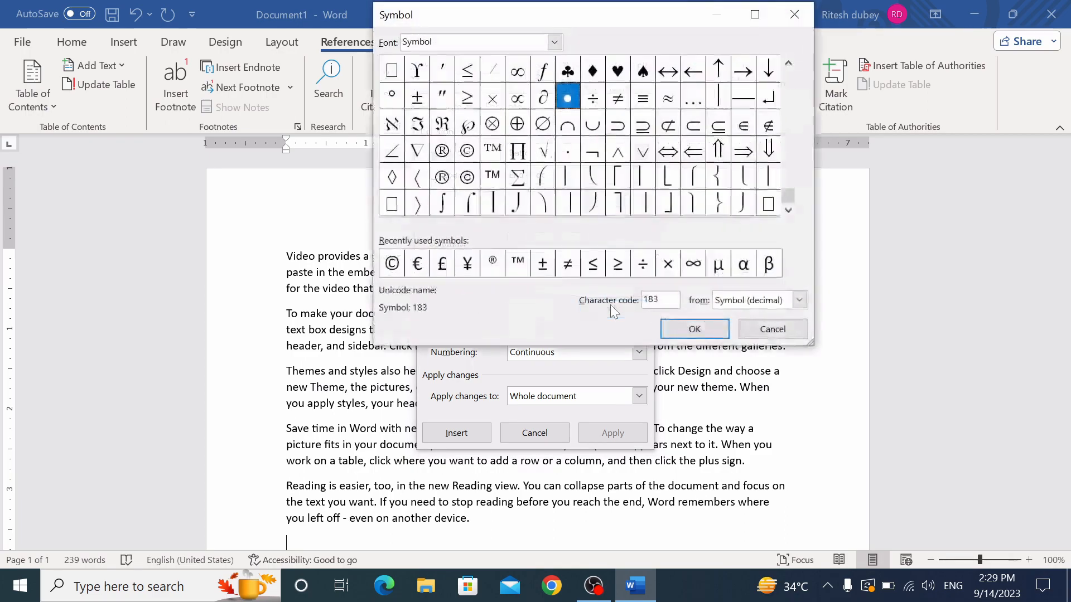
{"action": "left_click", "coordinate": [442, 177]}
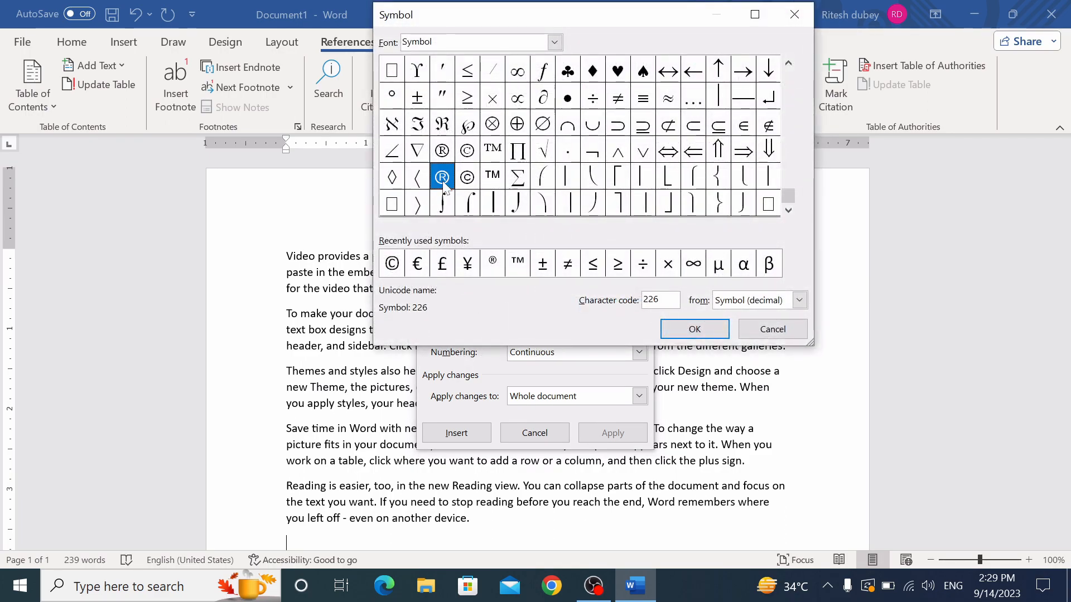
{"action": "left_click", "coordinate": [694, 330]}
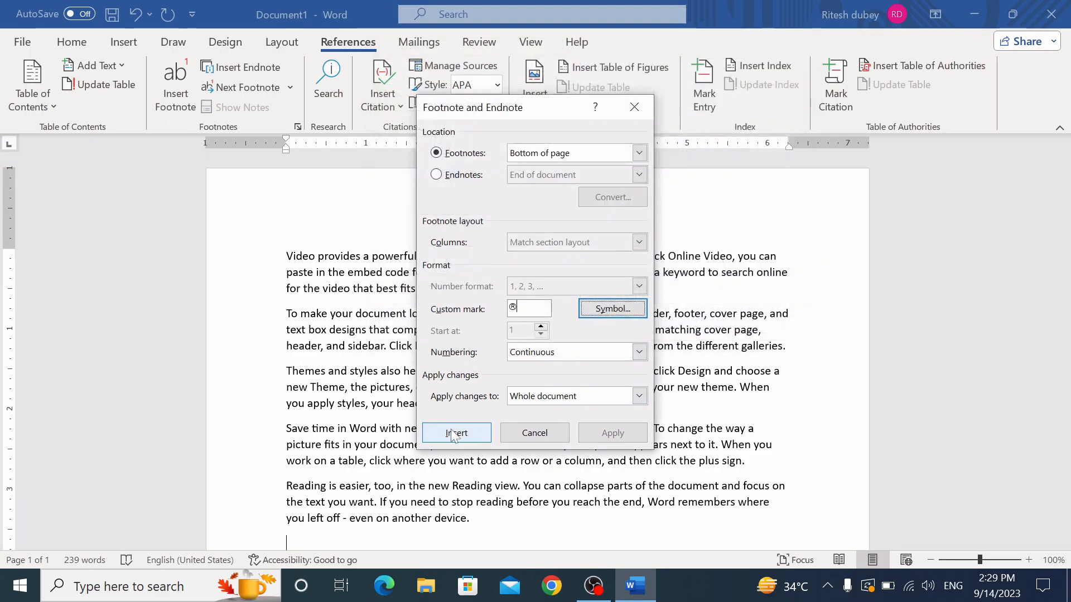
{"action": "left_click", "coordinate": [426, 432]}
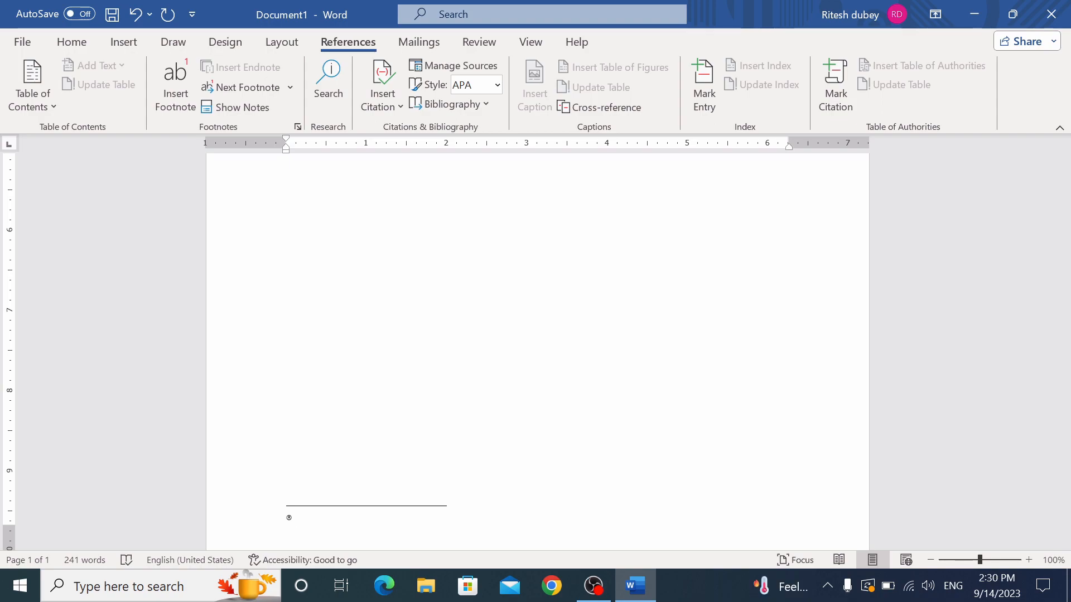
Check the footnote and endnote settings, and undo the insertion of the ® footnote
{"action": "left_click", "coordinate": [297, 127]}
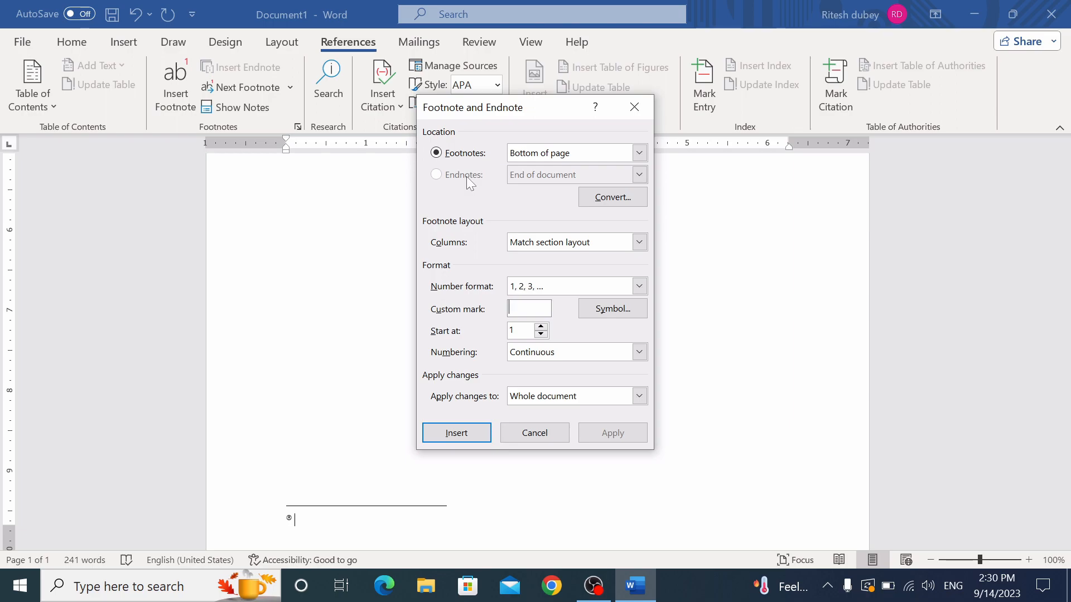
{"action": "left_click", "coordinate": [636, 107]}
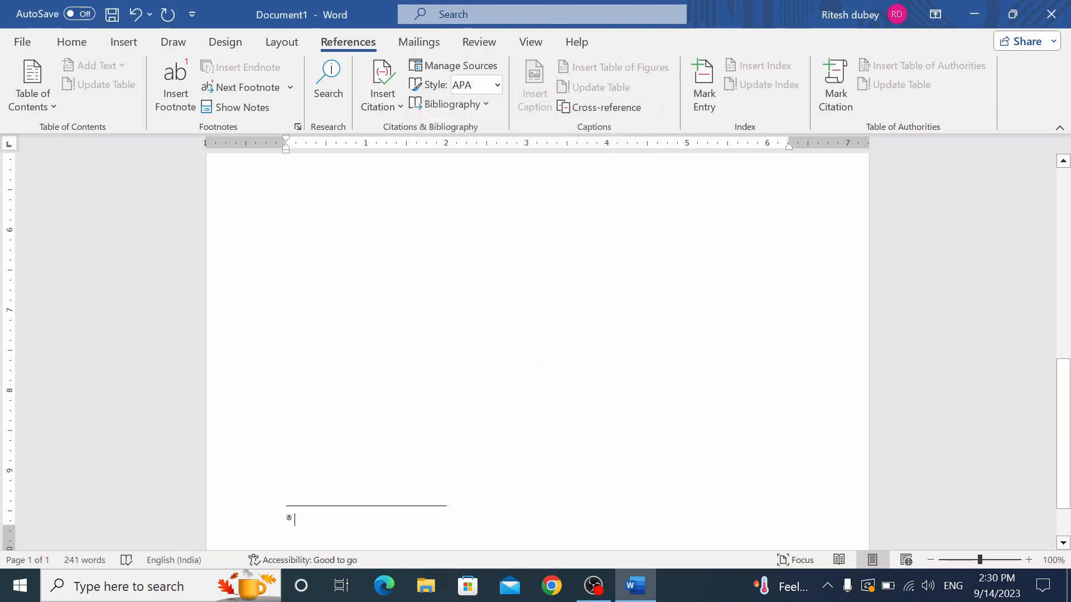
{"action": "key", "text": "BackSpace"}
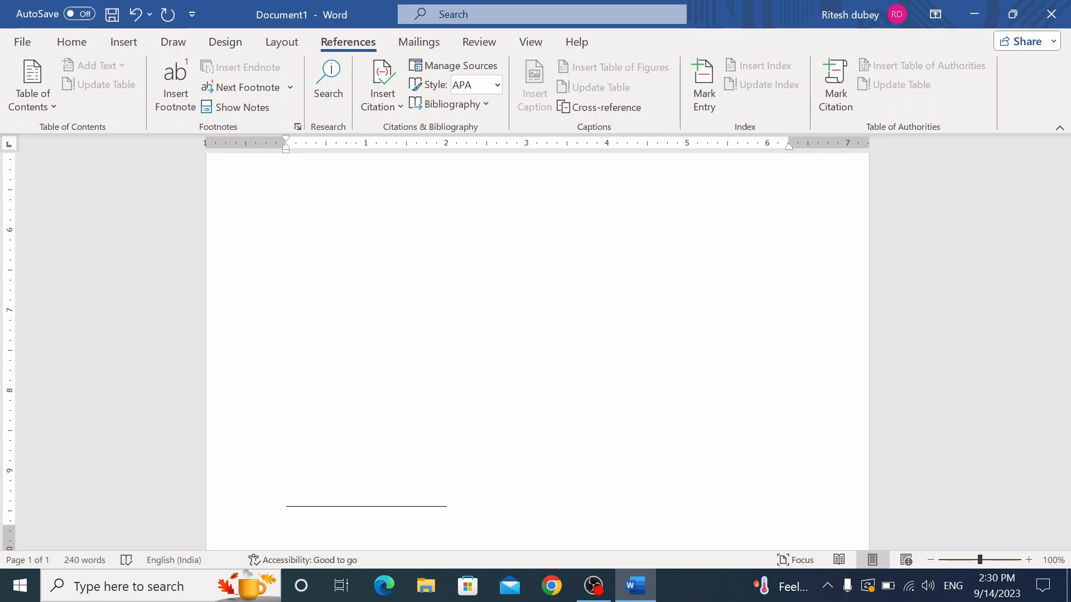
{"action": "key", "text": "ctrl+z"}
{"action": "key", "text": "ctrl+z"}
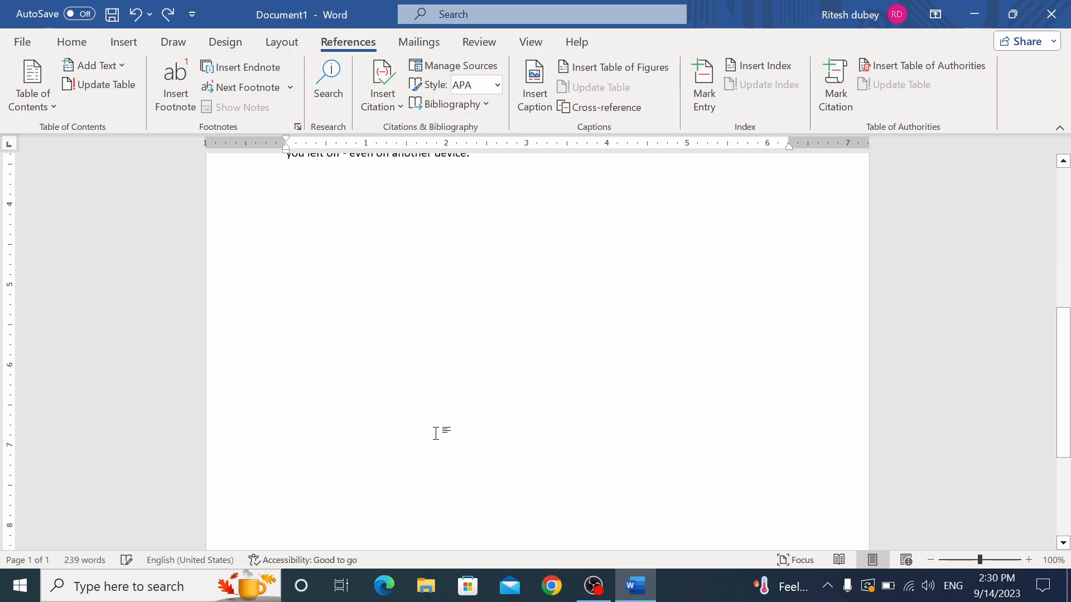
Insert an end-of-document endnote below the sample text, with the © copyright sign as its custom mark
{"action": "left_click", "coordinate": [296, 127]}
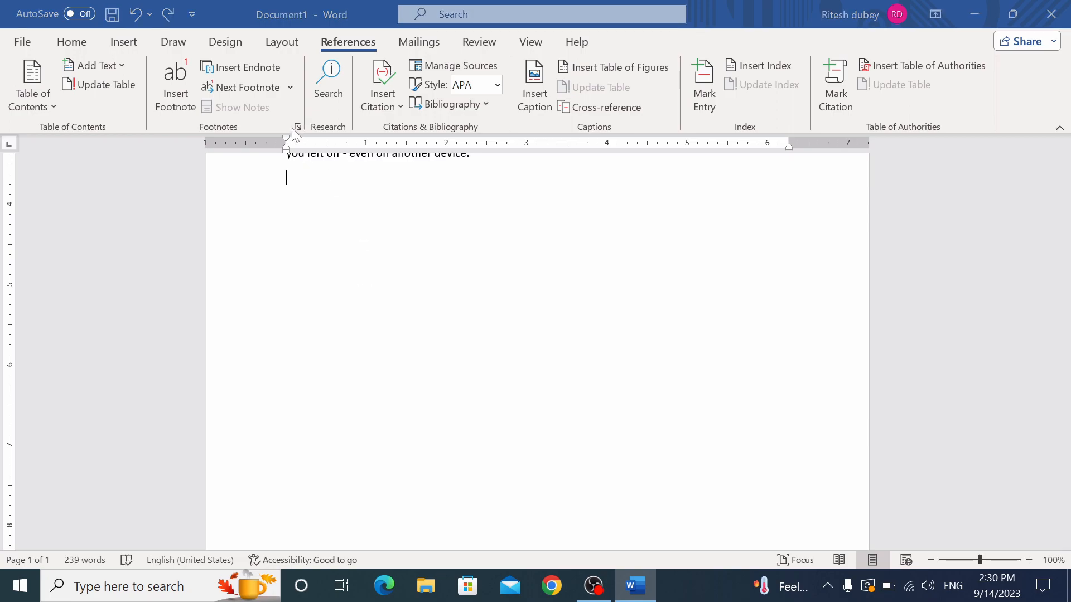
{"action": "left_click", "coordinate": [448, 177]}
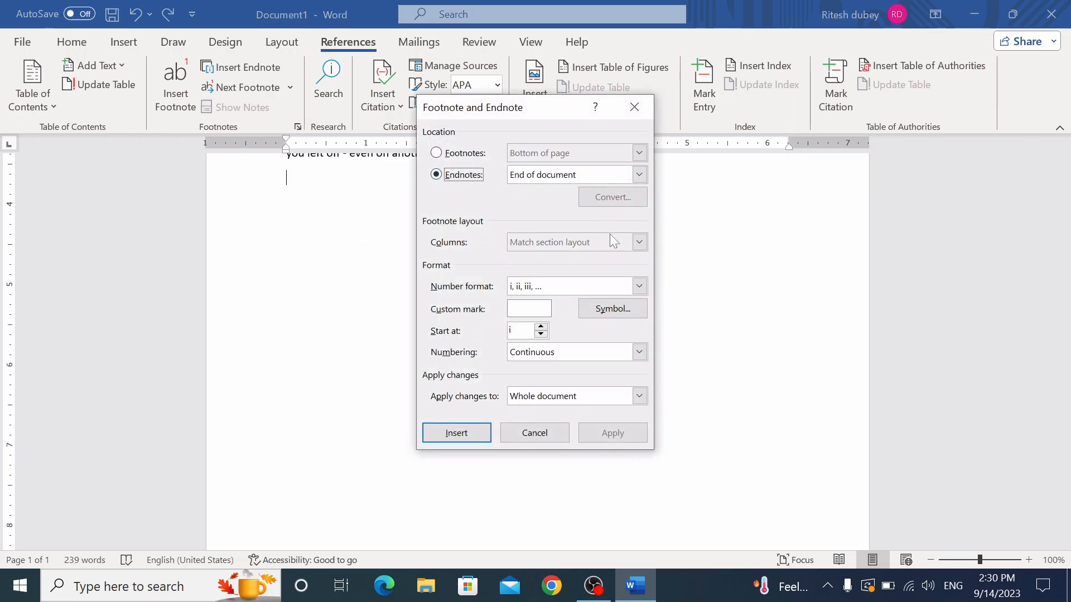
{"action": "left_click", "coordinate": [605, 310]}
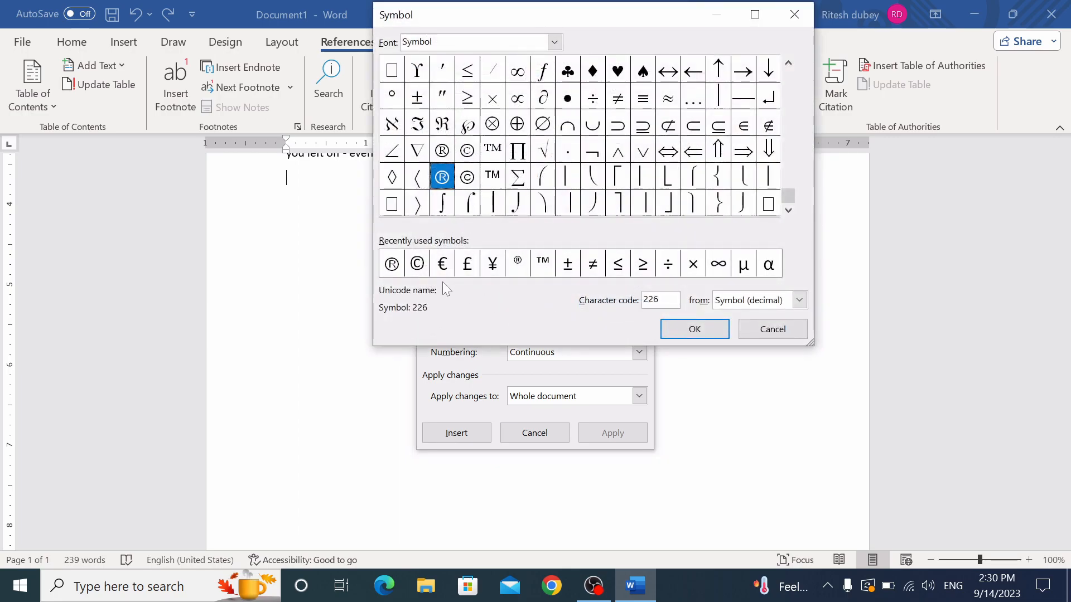
{"action": "left_click", "coordinate": [419, 265]}
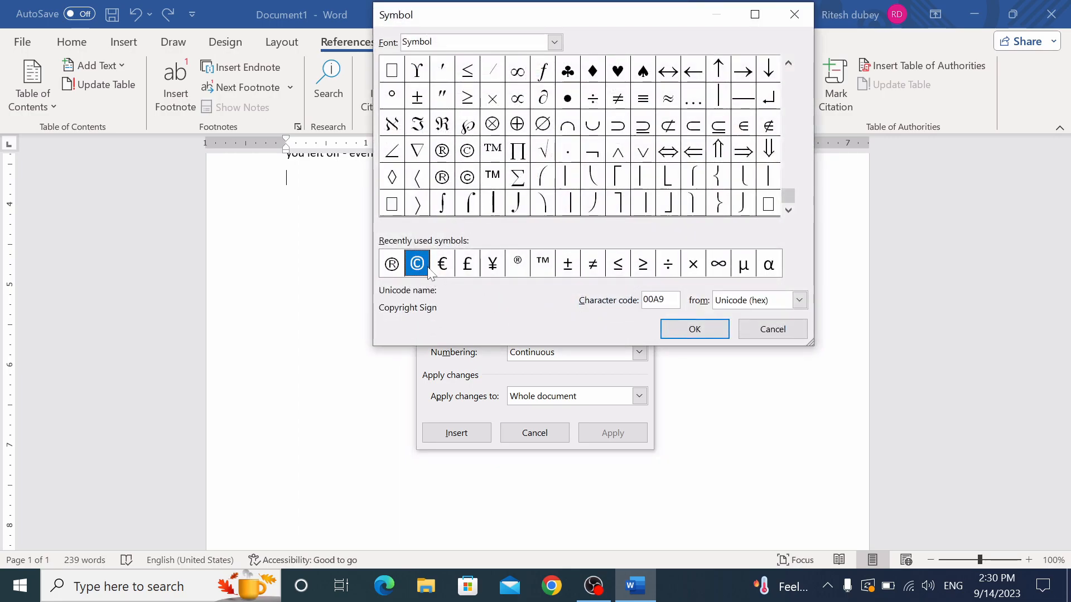
{"action": "left_click", "coordinate": [709, 326]}
{"action": "left_click", "coordinate": [463, 435]}
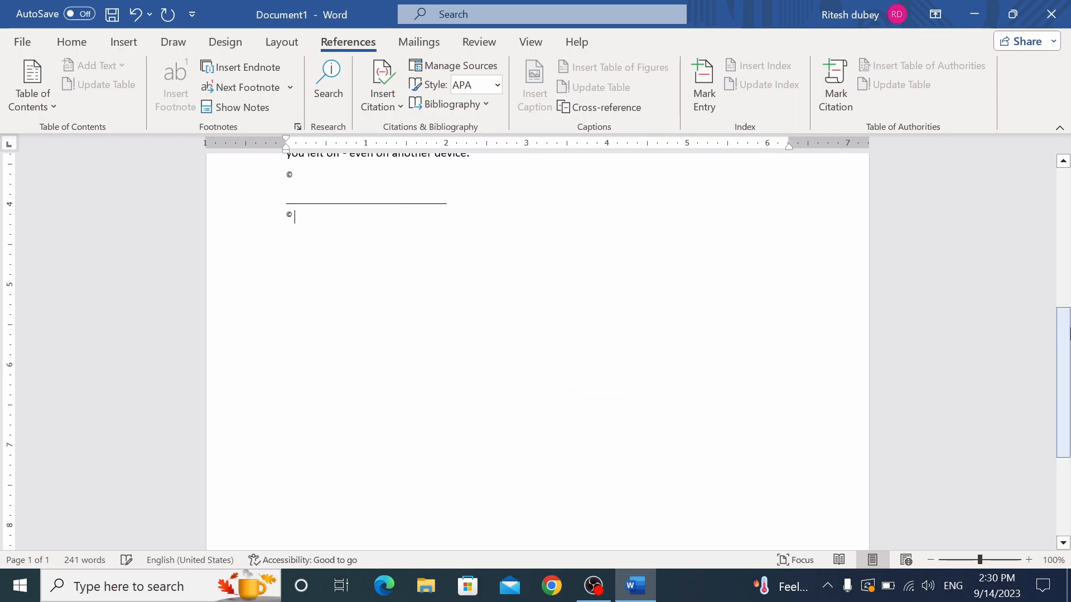
{"action": "left_click_drag", "start_coordinate": [1064, 338], "coordinate": [1068, 271]}
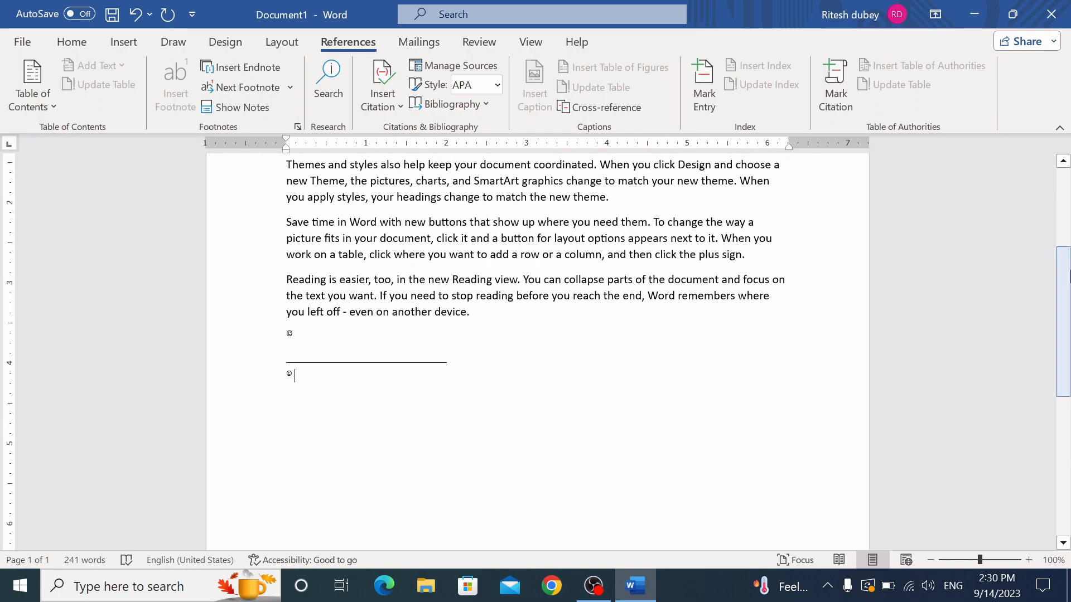
Undo the © endnote insertion and delete all the sample text from the document
{"action": "left_click", "coordinate": [298, 128]}
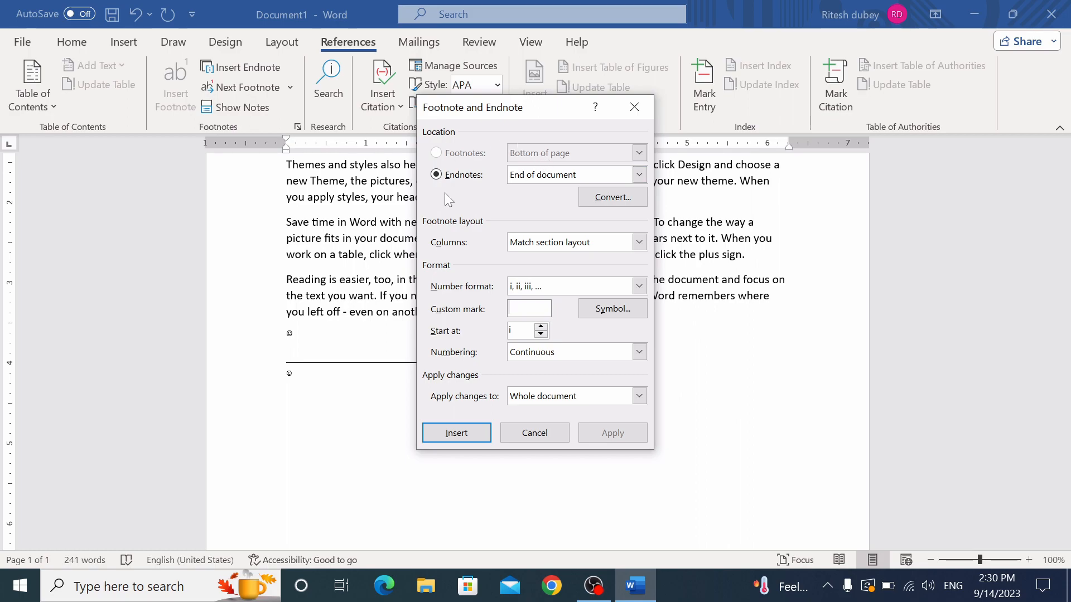
{"action": "left_click", "coordinate": [639, 110]}
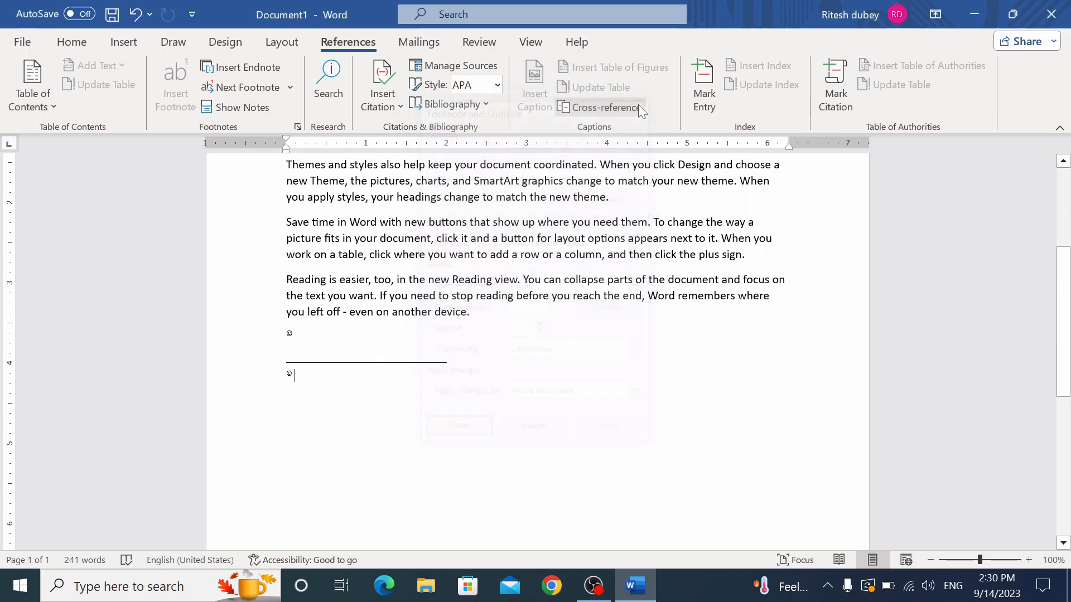
{"action": "key", "text": "ctrl+z"}
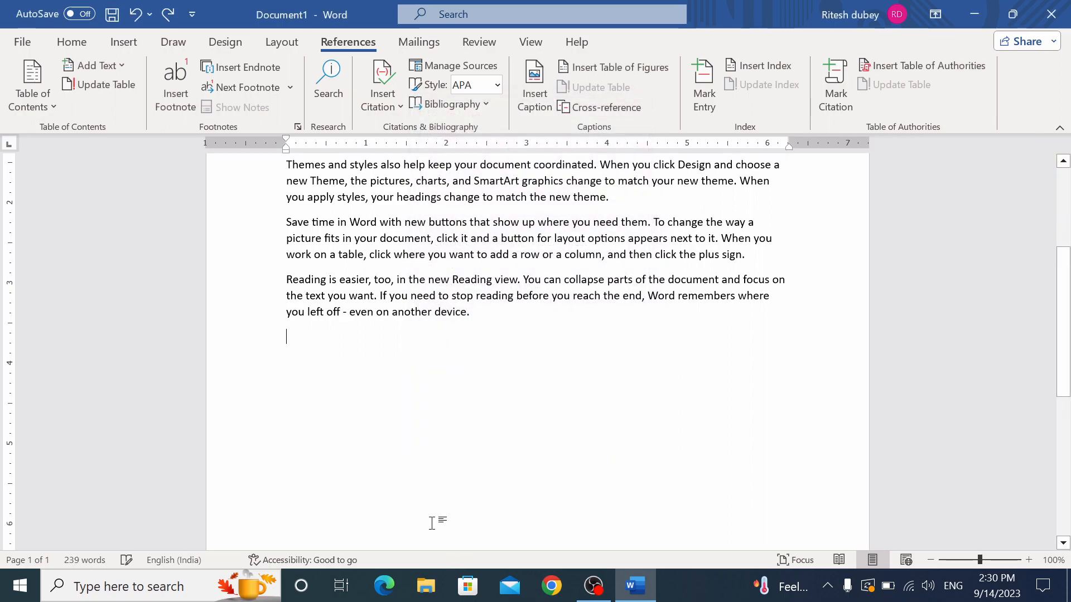
{"action": "key", "text": "ctrl+a"}
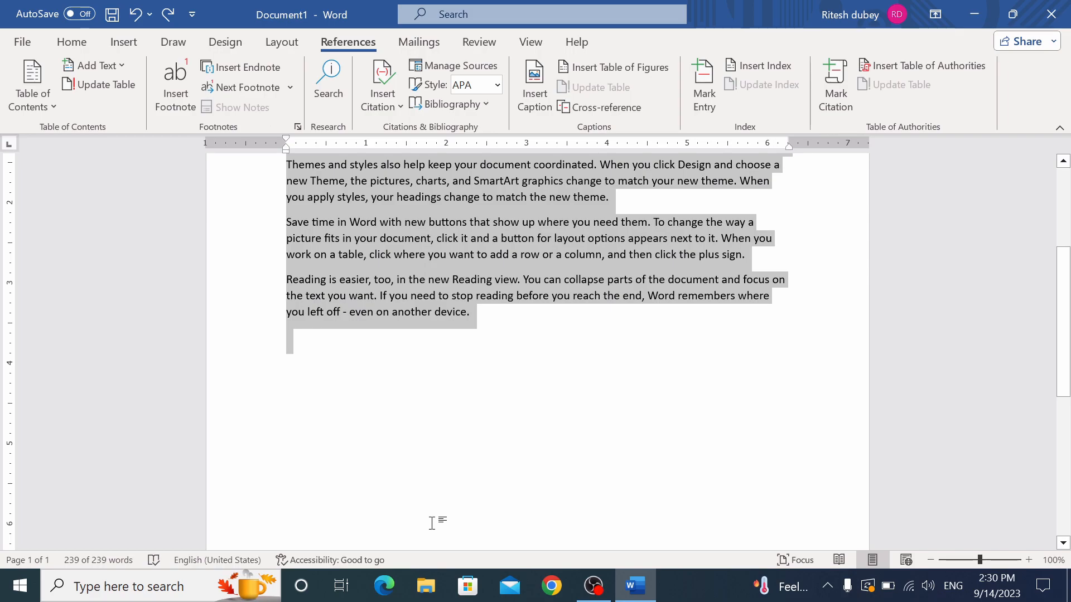
{"action": "key", "text": "Delete"}
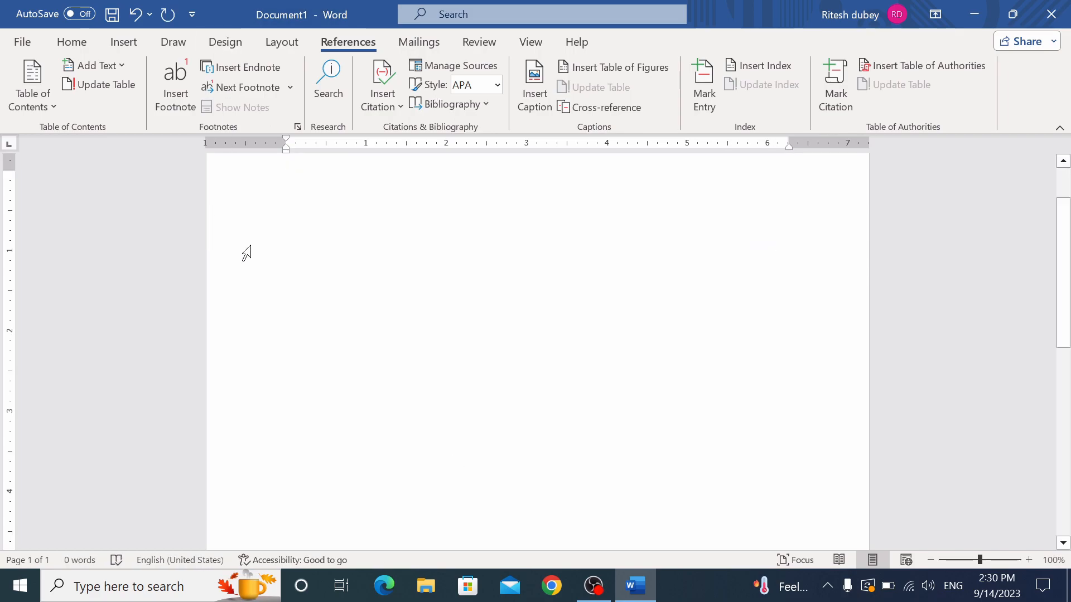
Start inserting a picture from this device and go to the Pictures folder
{"action": "left_click", "coordinate": [117, 43]}
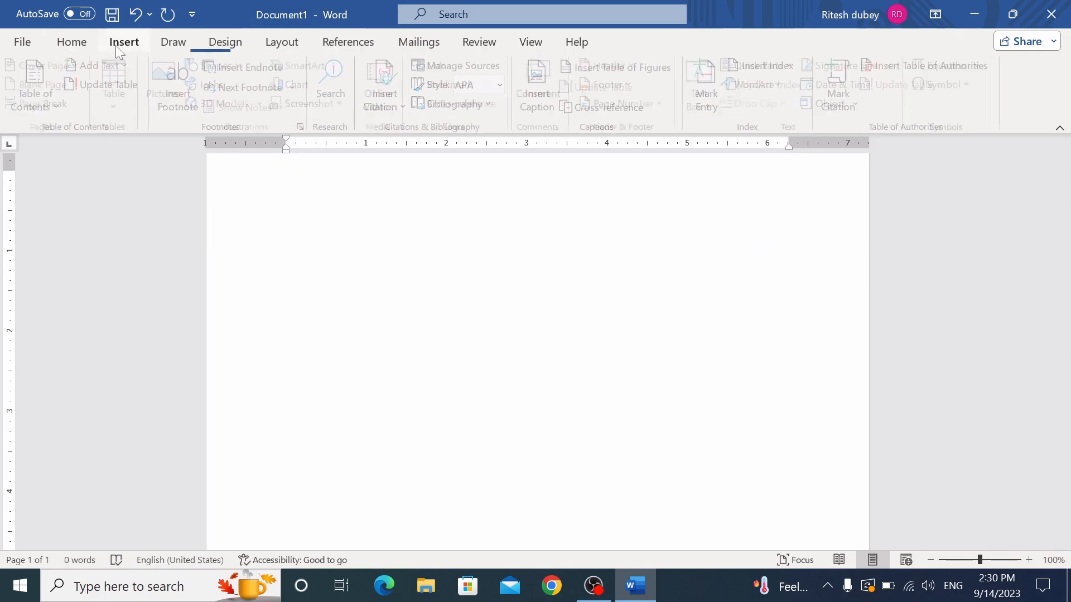
{"action": "left_click", "coordinate": [168, 84]}
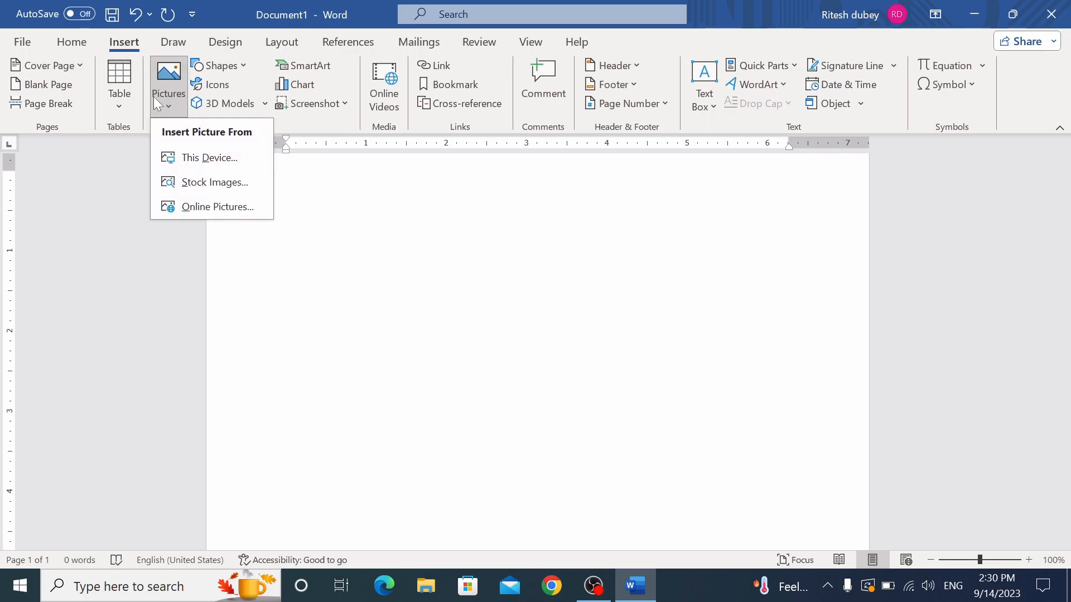
{"action": "left_click", "coordinate": [204, 161]}
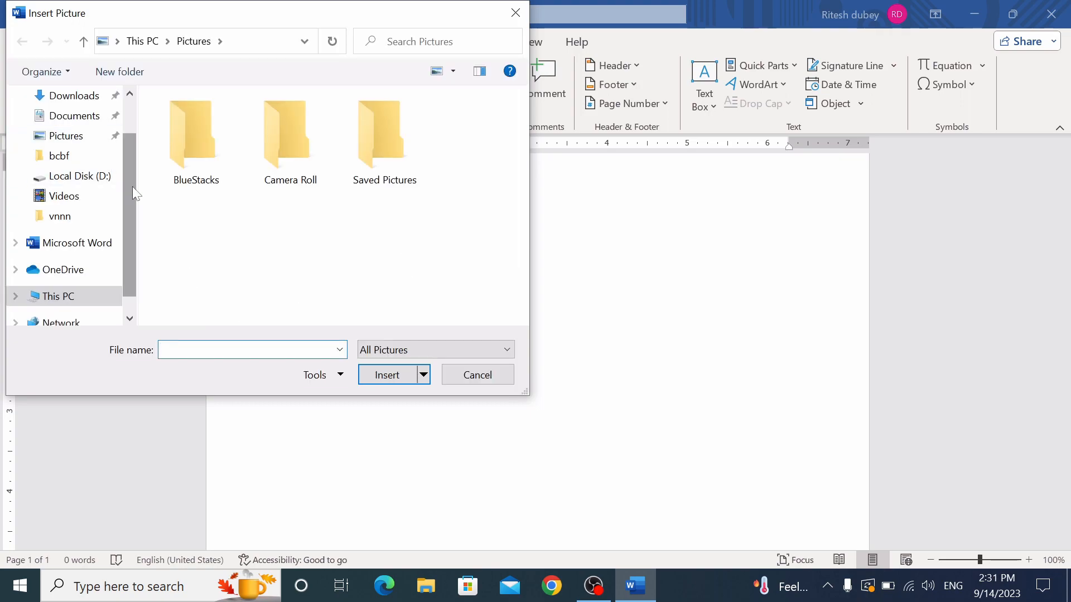
{"action": "left_click", "coordinate": [72, 143]}
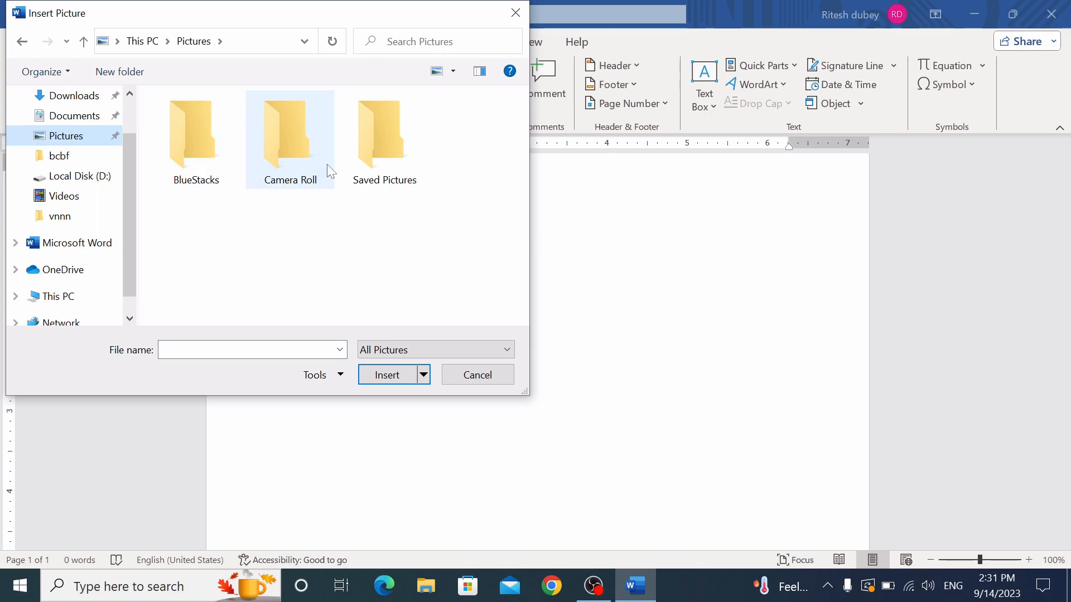
{"action": "scroll", "coordinate": [127, 272], "scroll_direction": "down", "scroll_amount": 1}
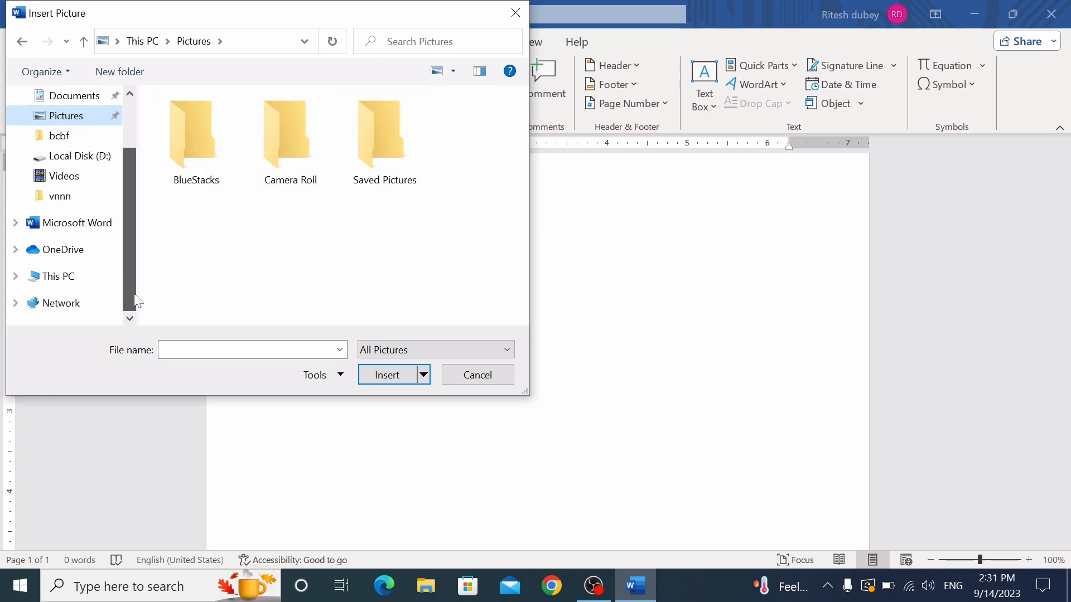
{"action": "scroll", "coordinate": [137, 290], "scroll_direction": "up", "scroll_amount": 2}
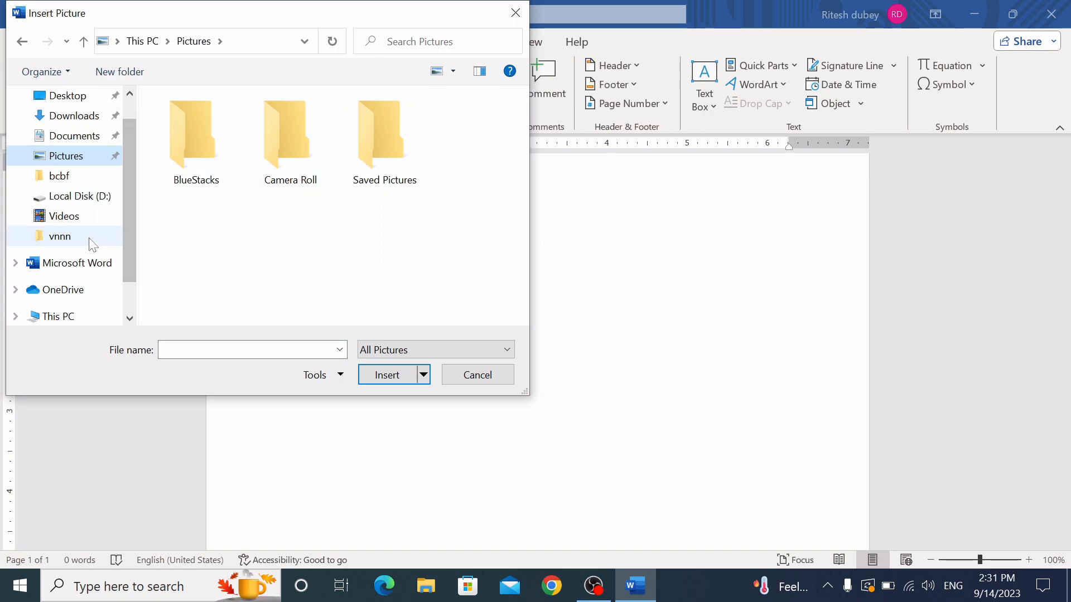
Look through the Saved Pictures, Camera Roll and BlueStacks folders for a picture to insert
{"action": "left_click", "coordinate": [371, 152]}
{"action": "double_click", "coordinate": [372, 152]}
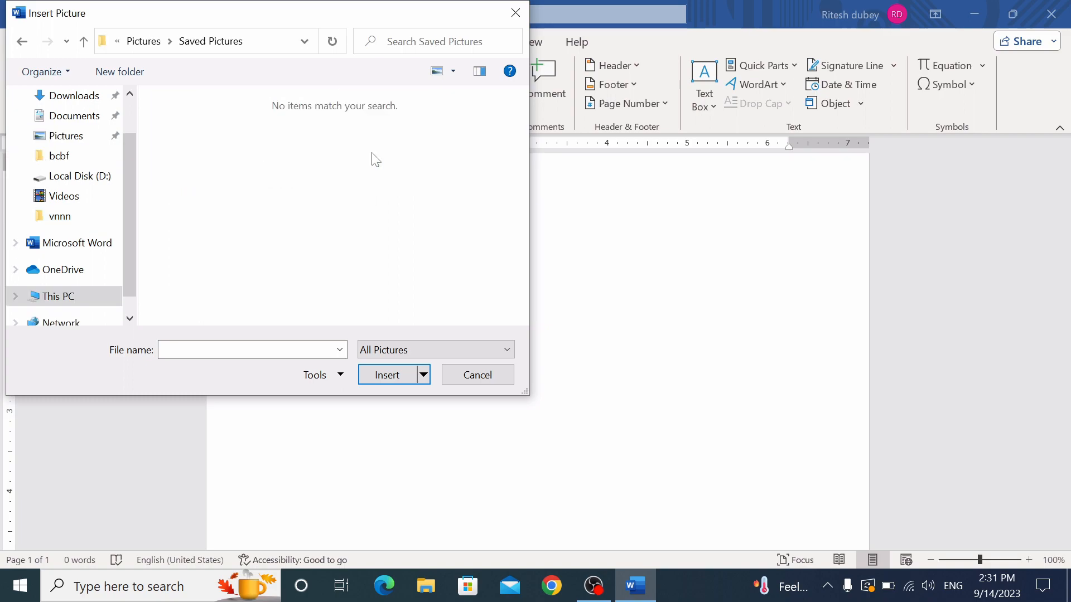
{"action": "left_click", "coordinate": [84, 42]}
{"action": "double_click", "coordinate": [309, 160]}
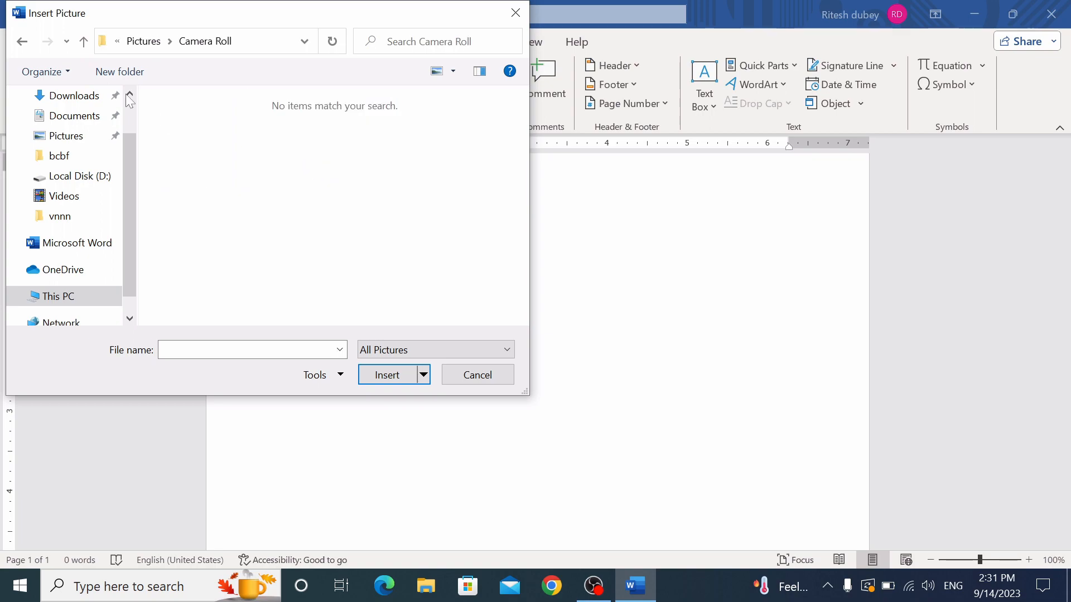
{"action": "left_click", "coordinate": [84, 42]}
{"action": "double_click", "coordinate": [218, 159]}
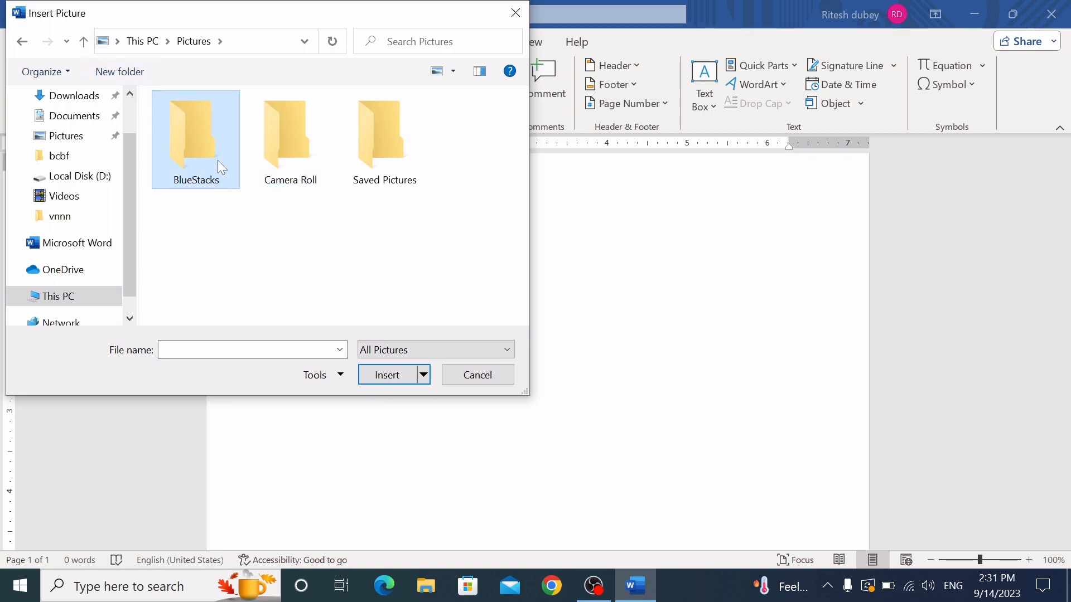
{"action": "left_click", "coordinate": [84, 41]}
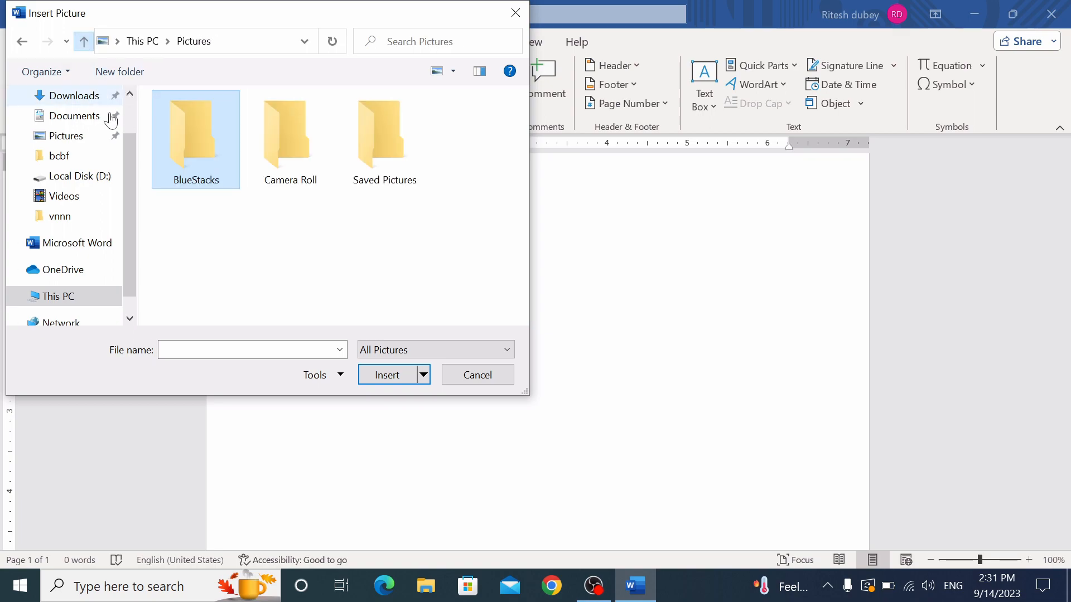
Look for a picture on Local Disk (D:) and in the Custom Office Templates folder in Documents, and cancel the picture insertion
{"action": "left_click", "coordinate": [102, 181]}
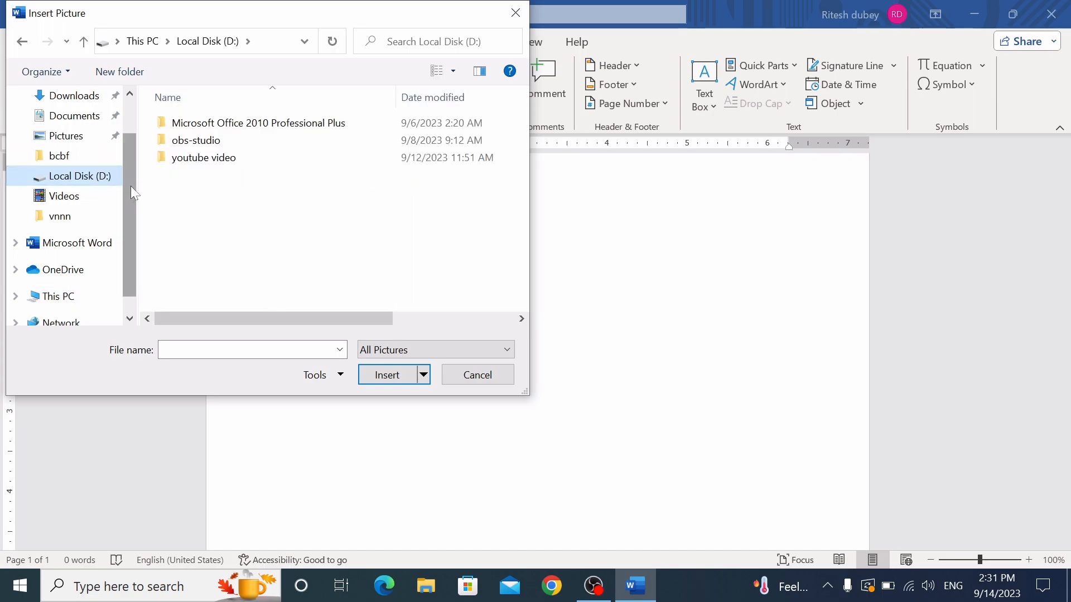
{"action": "left_click_drag", "start_coordinate": [131, 186], "coordinate": [129, 211]}
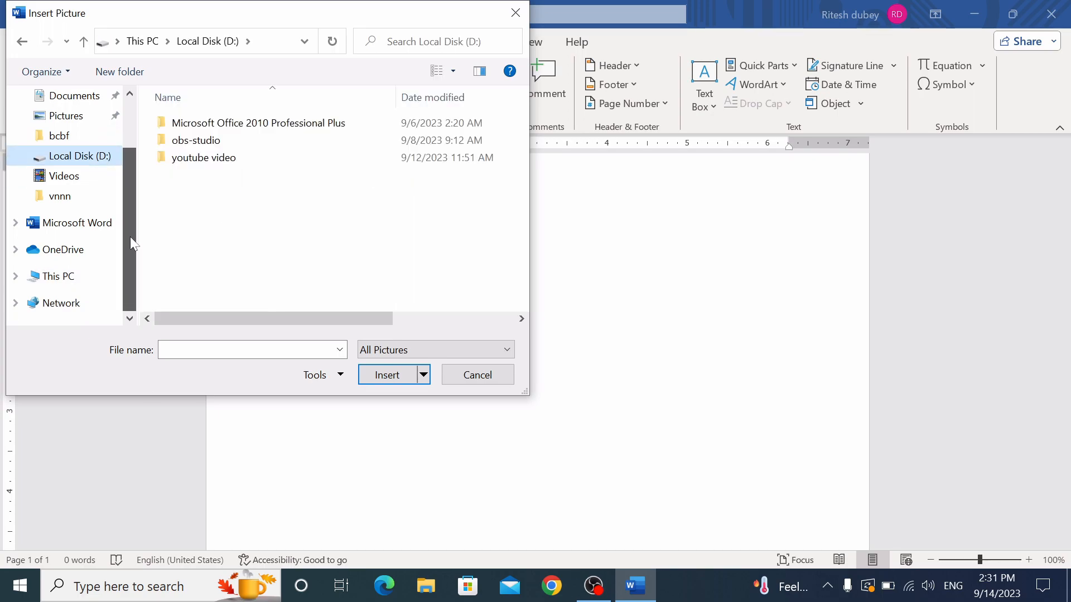
{"action": "left_click_drag", "start_coordinate": [130, 239], "coordinate": [126, 189]}
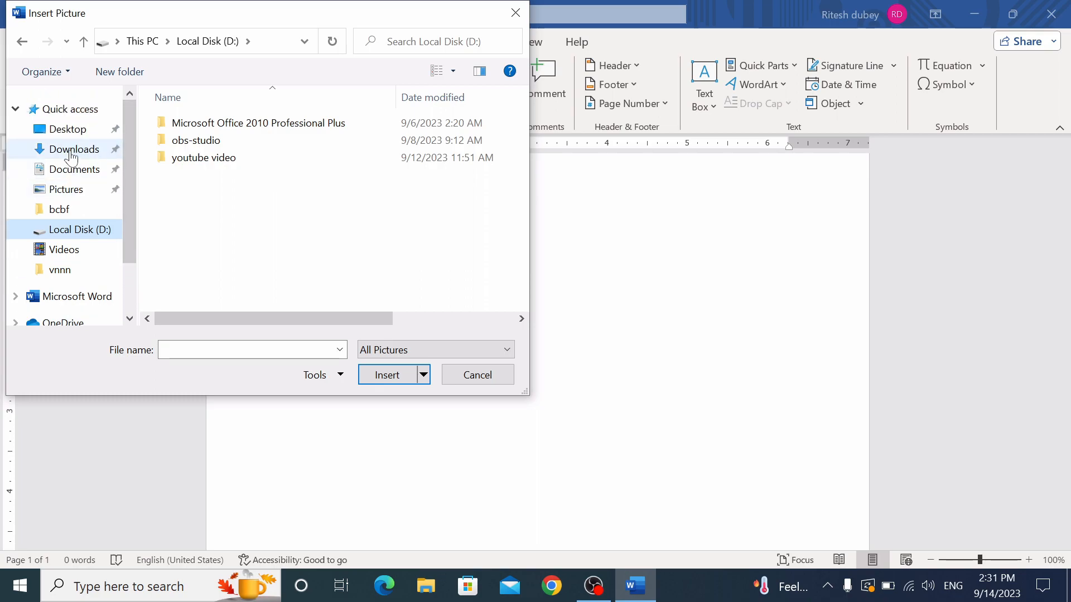
{"action": "left_click", "coordinate": [73, 169]}
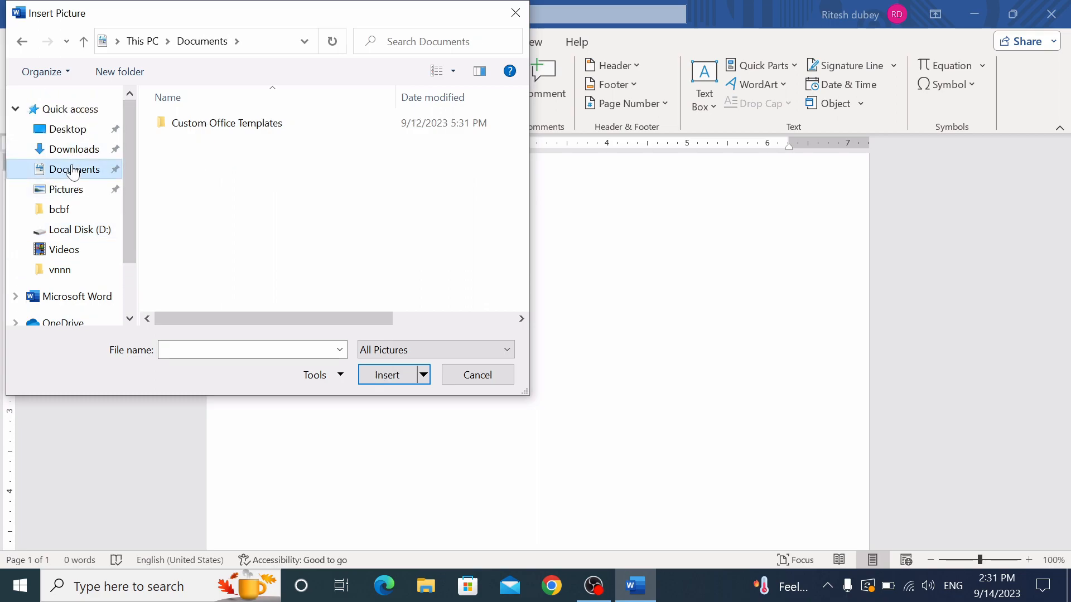
{"action": "double_click", "coordinate": [186, 133]}
{"action": "left_click", "coordinate": [432, 361]}
{"action": "left_click", "coordinate": [394, 283]}
{"action": "left_click_drag", "start_coordinate": [123, 197], "coordinate": [142, 159]}
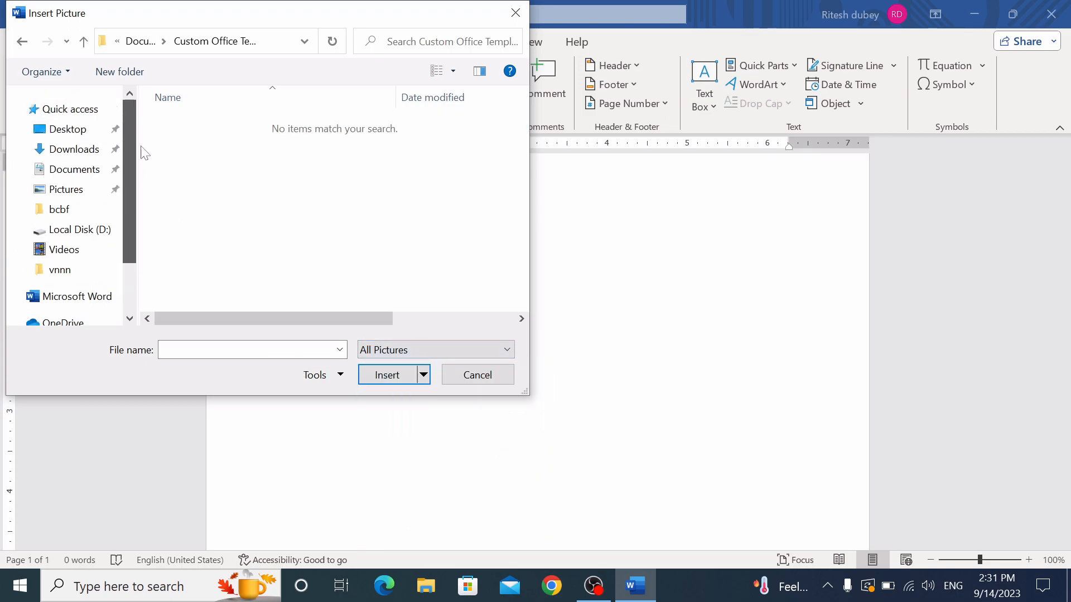
{"action": "left_click", "coordinate": [523, 21]}
Switch to Google Chrome, open the academy's browser profile and search Google for "flowers image"
{"action": "left_click", "coordinate": [552, 586]}
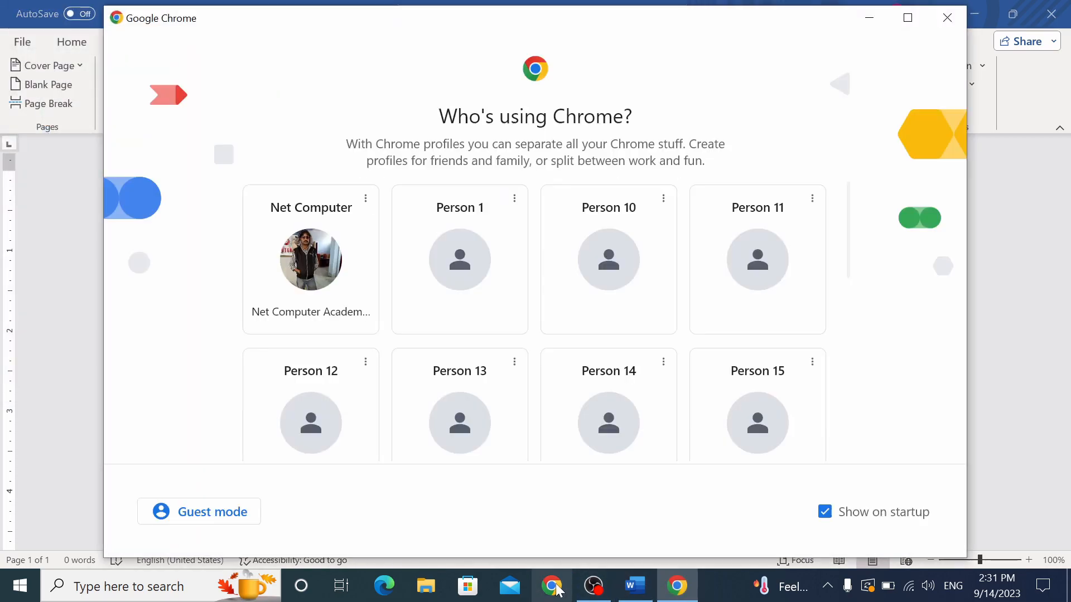
{"action": "left_click", "coordinate": [299, 306]}
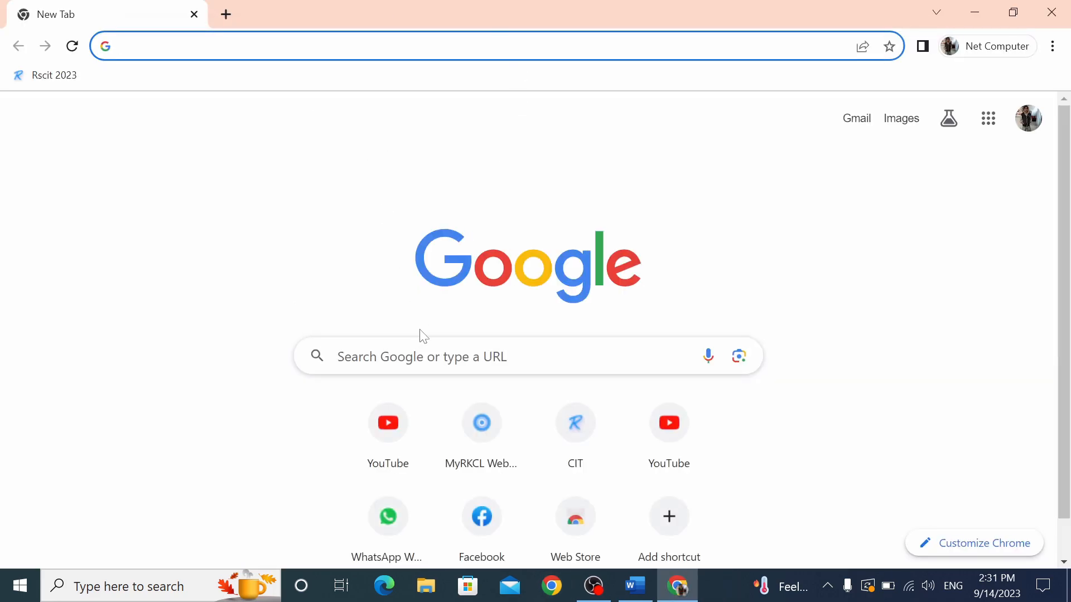
{"action": "type", "text": "flo"}
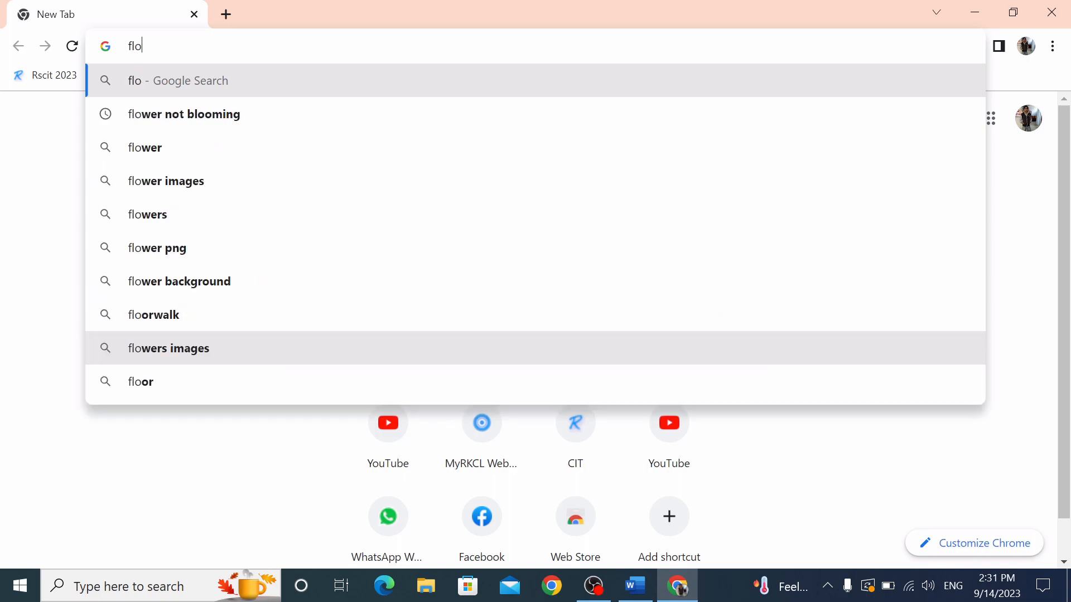
{"action": "type", "text": "wers"}
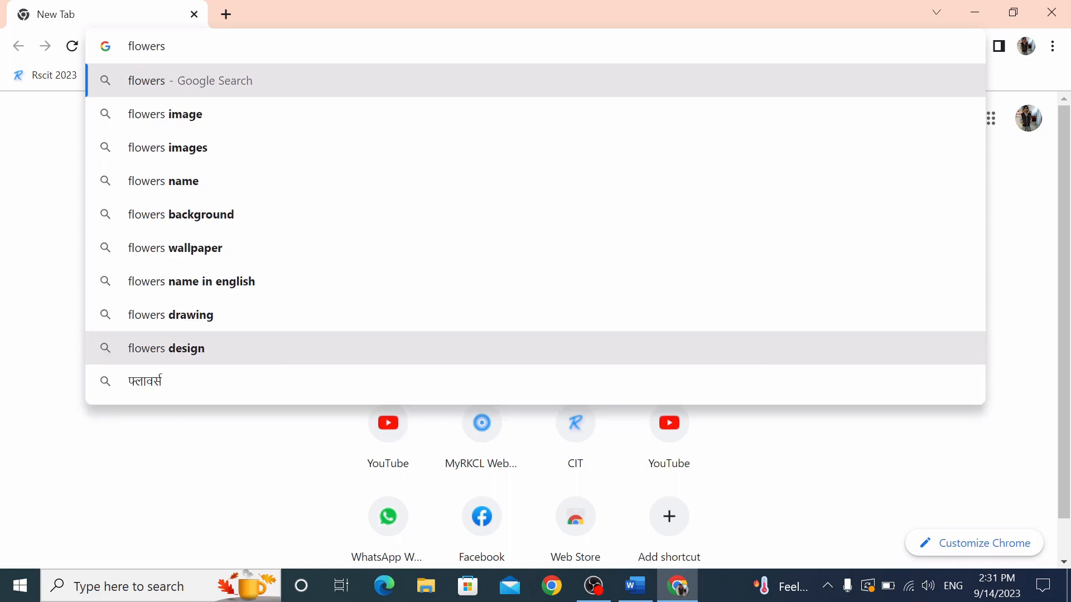
{"action": "left_click", "coordinate": [171, 125]}
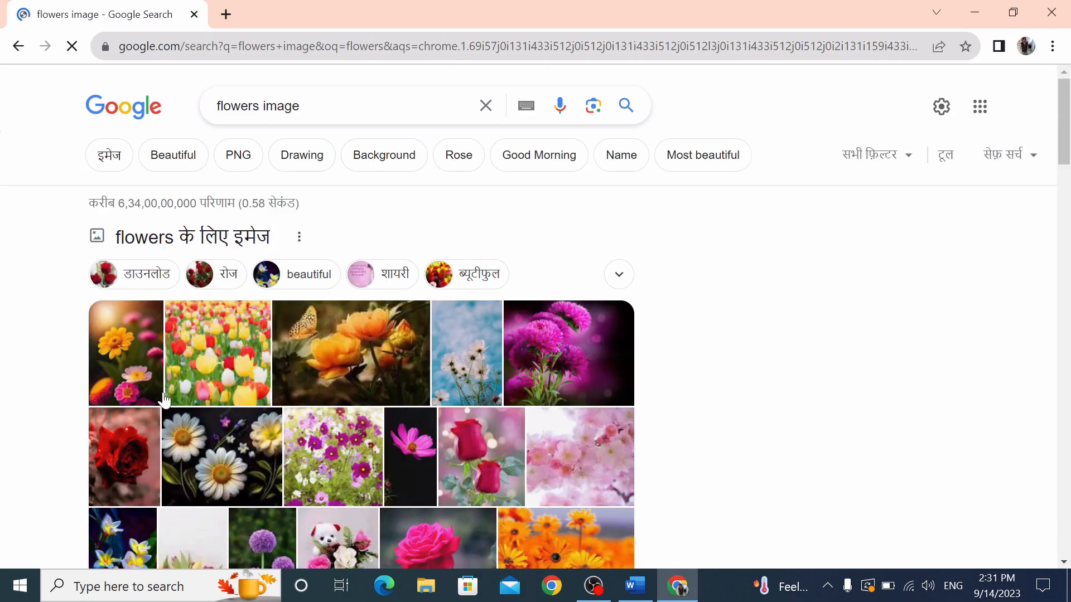
Save the pink flower image from Pxfuel to the Desktop as the JPEG file "images"
{"action": "left_click", "coordinate": [409, 465]}
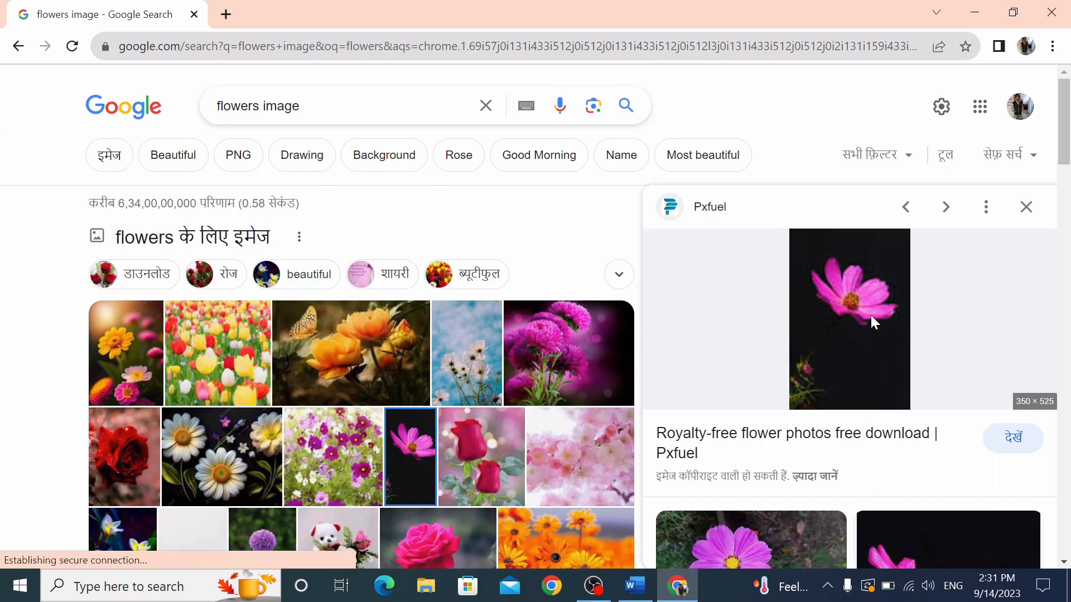
{"action": "right_click", "coordinate": [872, 316]}
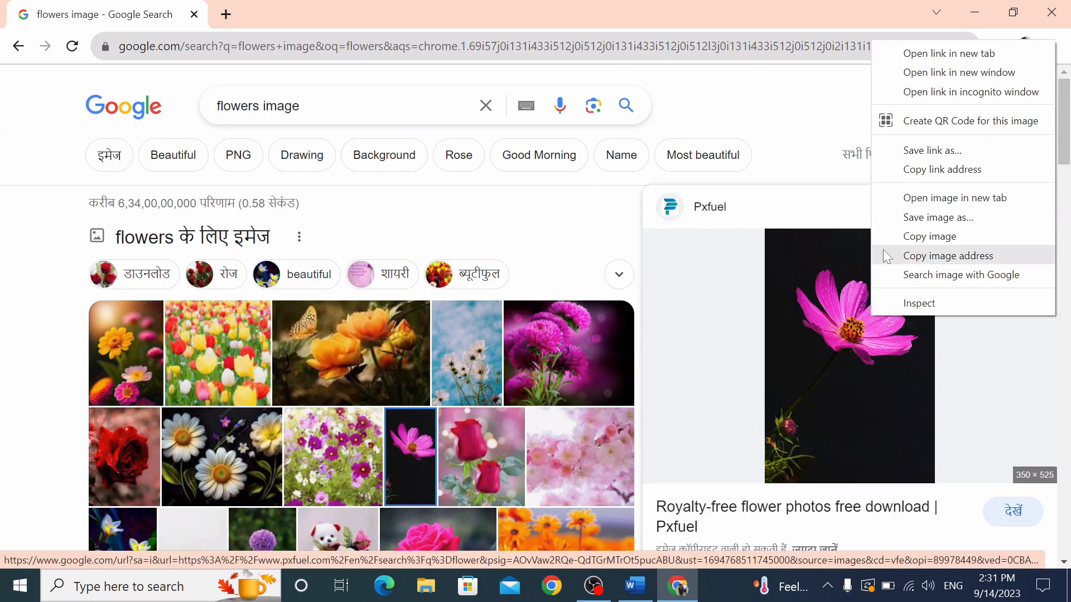
{"action": "left_click", "coordinate": [900, 249]}
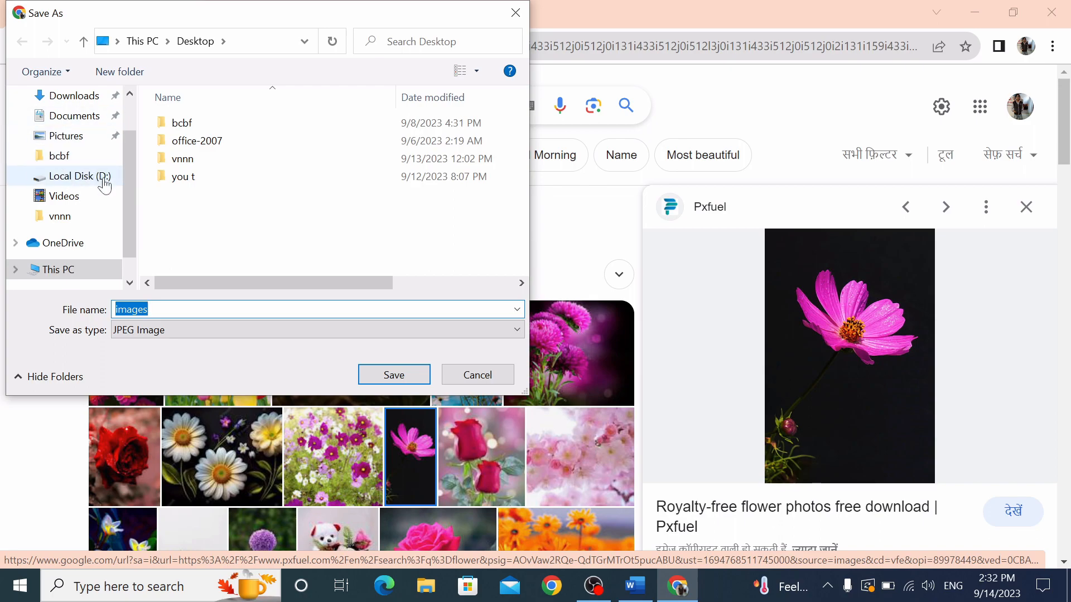
{"action": "scroll", "coordinate": [133, 249], "scroll_direction": "up", "scroll_amount": 1}
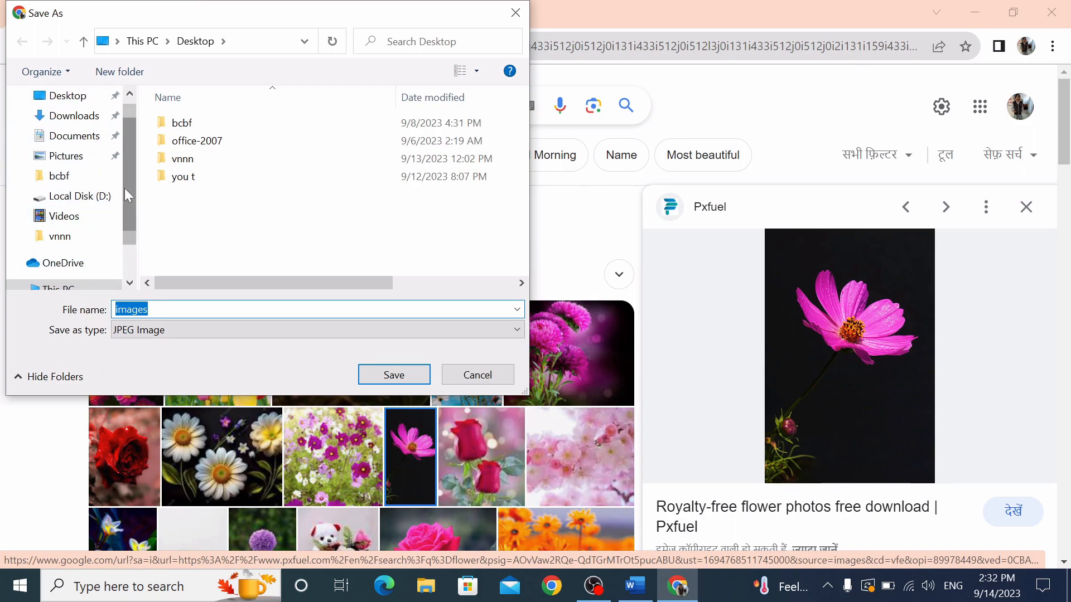
{"action": "left_click", "coordinate": [85, 98]}
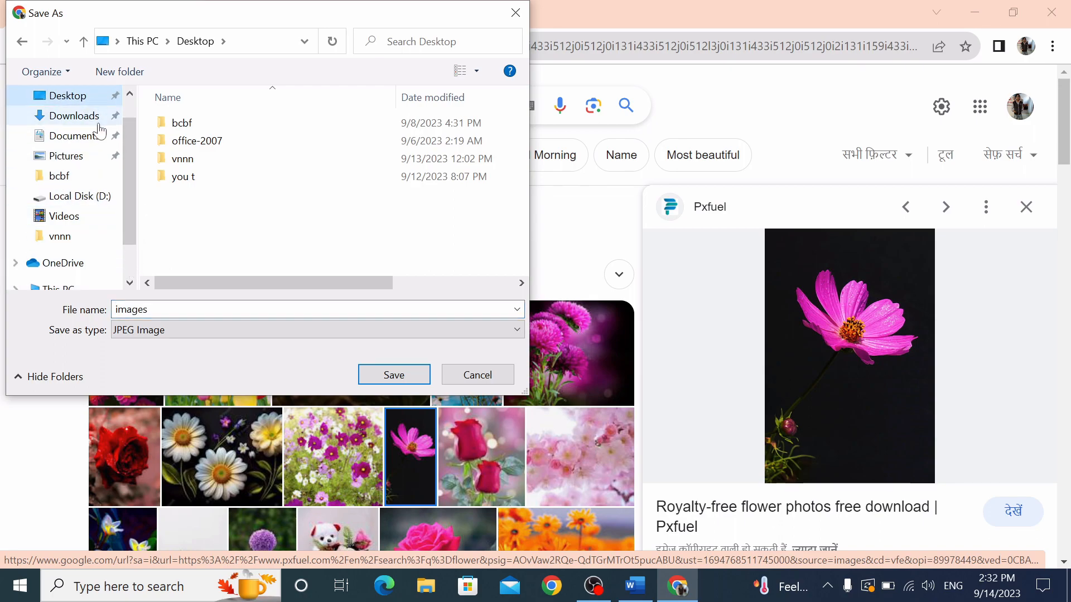
{"action": "left_click", "coordinate": [392, 374]}
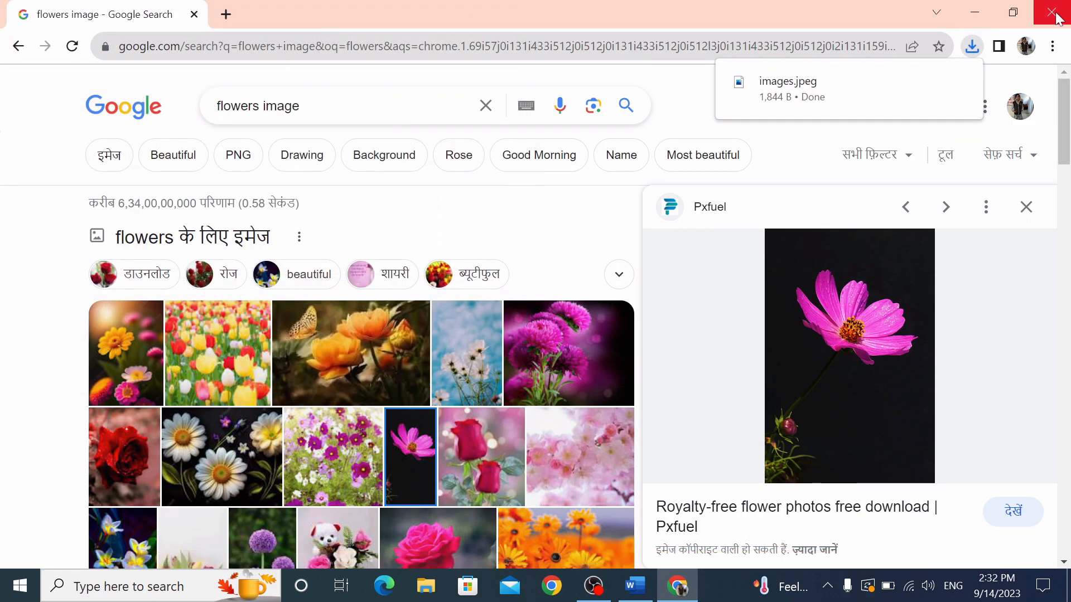
Switch to Word, insert the picture "images" from the Desktop and enlarge it to about 2.99" high by 2" wide
{"action": "left_click", "coordinate": [635, 586]}
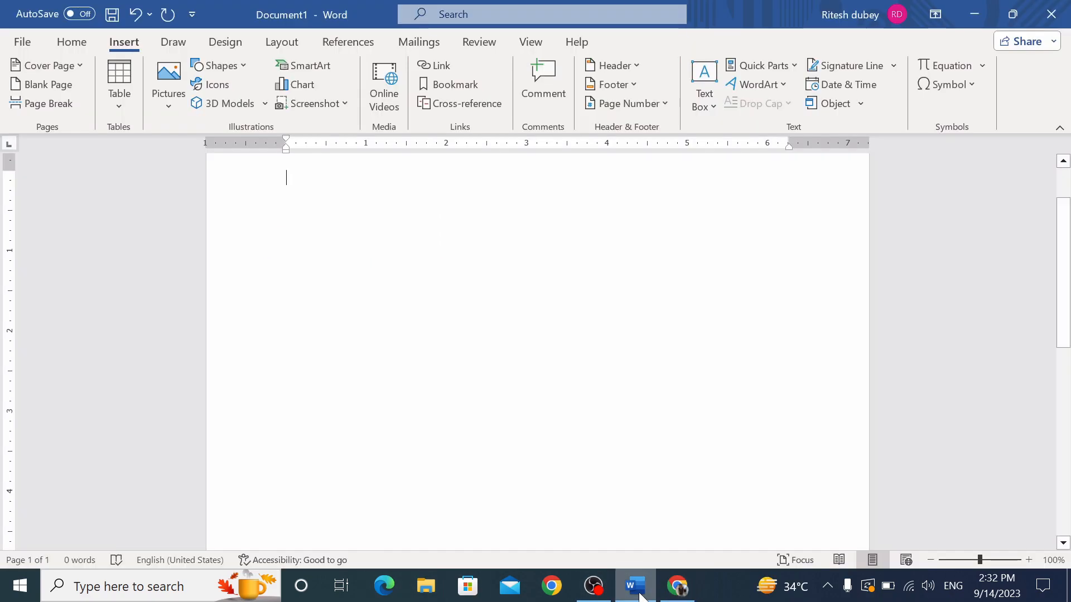
{"action": "left_click", "coordinate": [177, 73]}
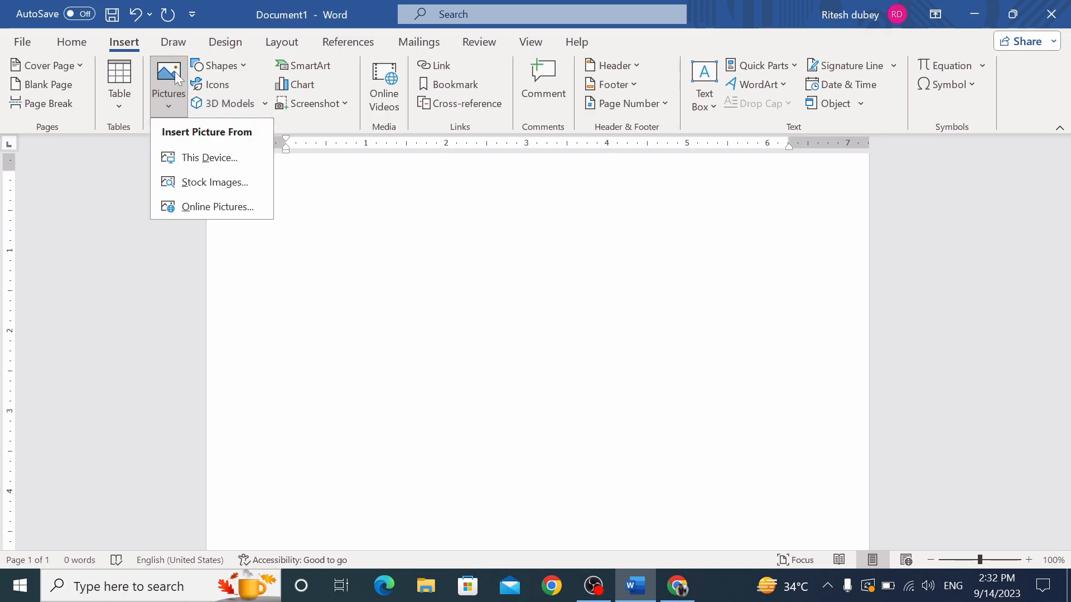
{"action": "left_click", "coordinate": [195, 157]}
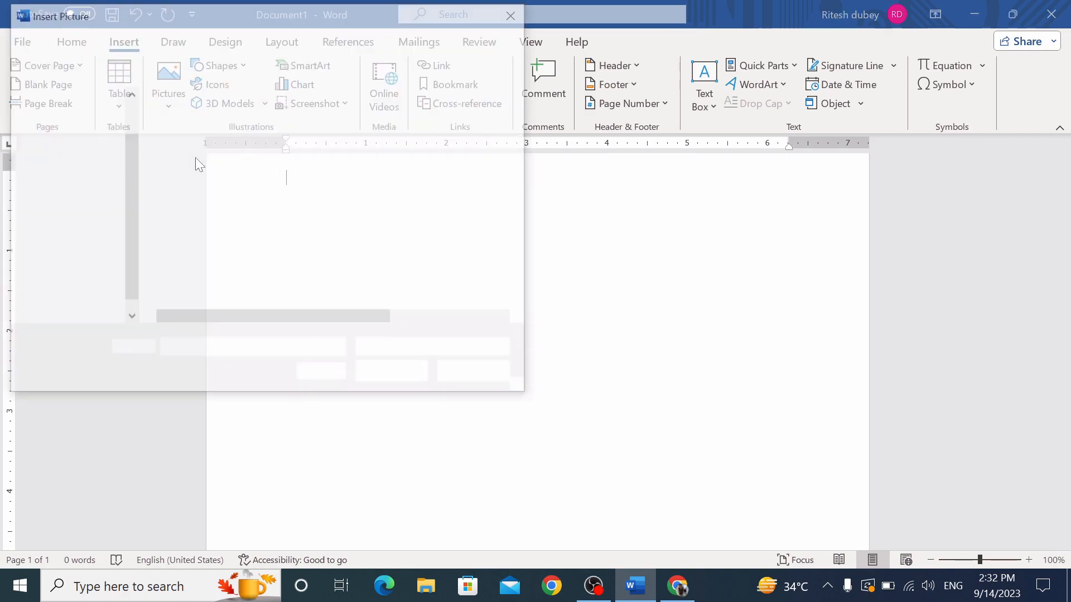
{"action": "scroll", "coordinate": [126, 163], "scroll_direction": "up", "scroll_amount": 1}
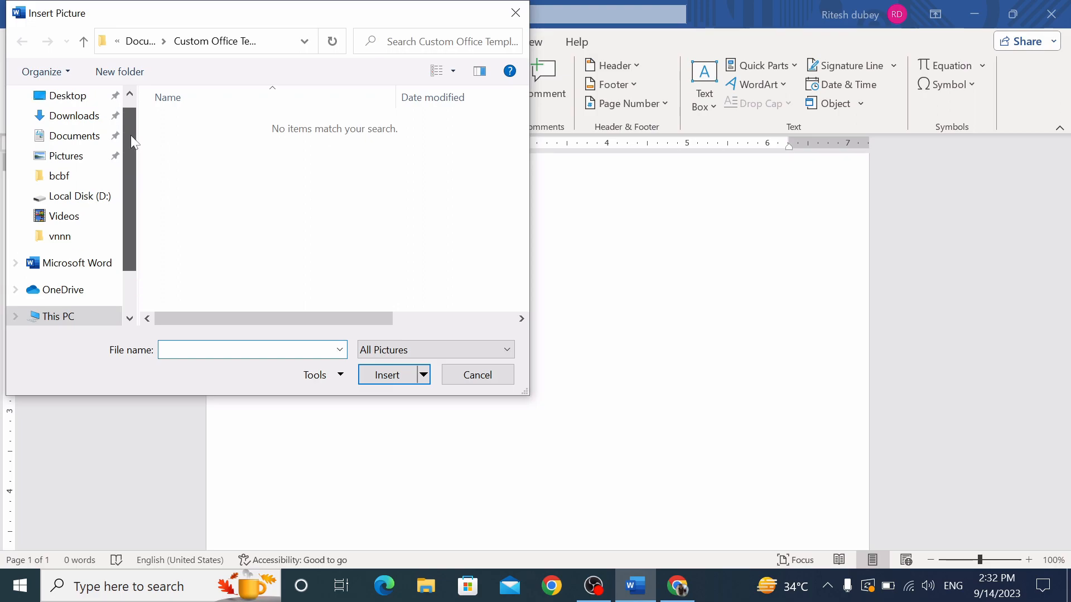
{"action": "left_click", "coordinate": [72, 132]}
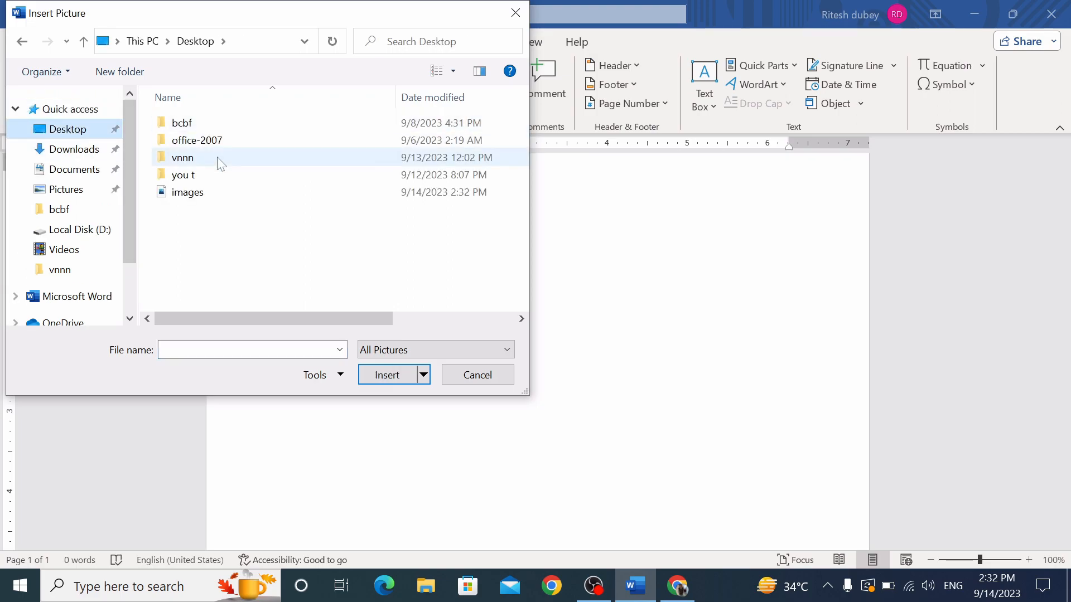
{"action": "left_click", "coordinate": [195, 192]}
{"action": "left_click", "coordinate": [386, 376]}
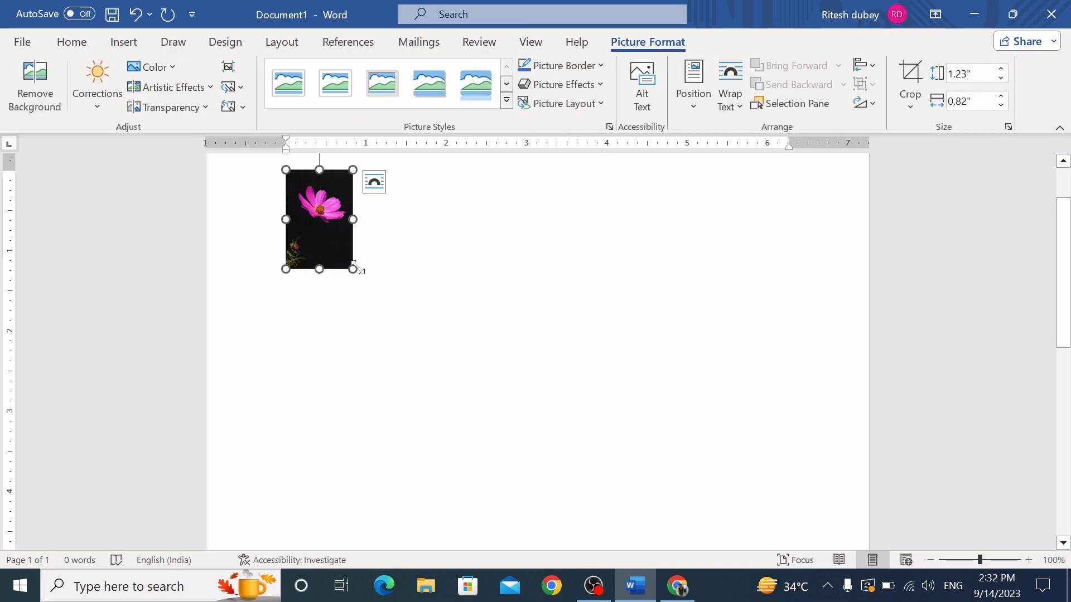
{"action": "left_click_drag", "start_coordinate": [353, 269], "coordinate": [447, 363]}
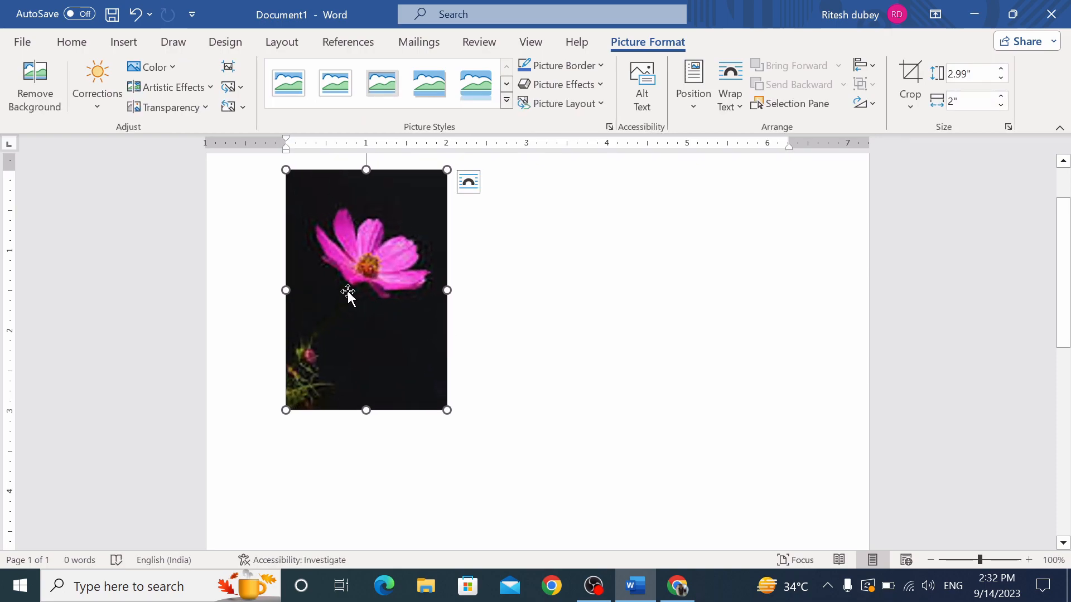
Insert the caption "flower 1" below the flower picture, using a new label named "flower"
{"action": "left_click", "coordinate": [349, 42]}
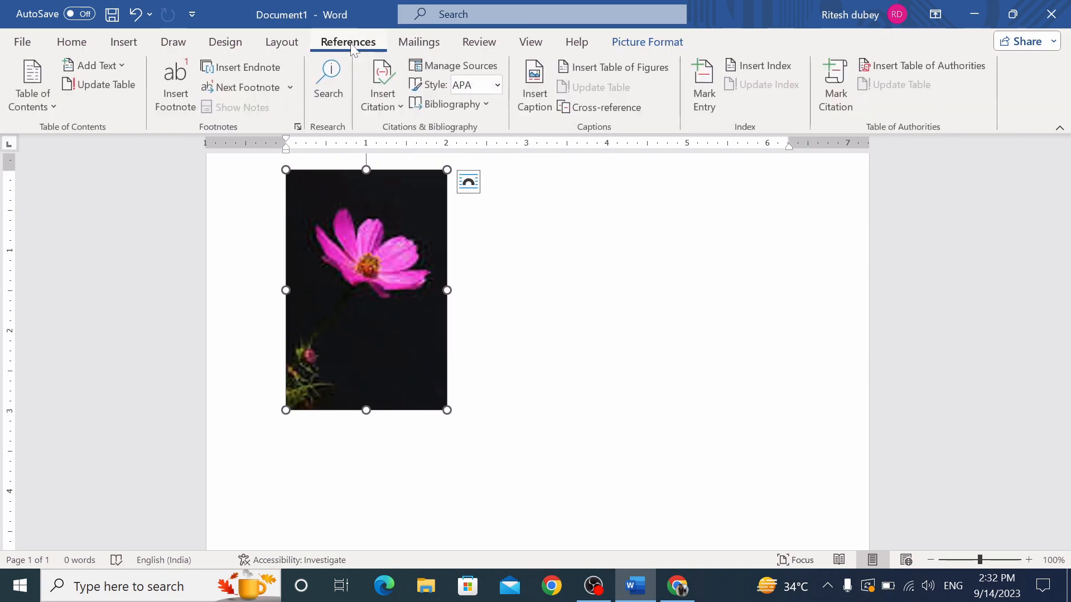
{"action": "left_click", "coordinate": [540, 102]}
{"action": "left_click", "coordinate": [476, 328]}
{"action": "type", "text": "flowerr"}
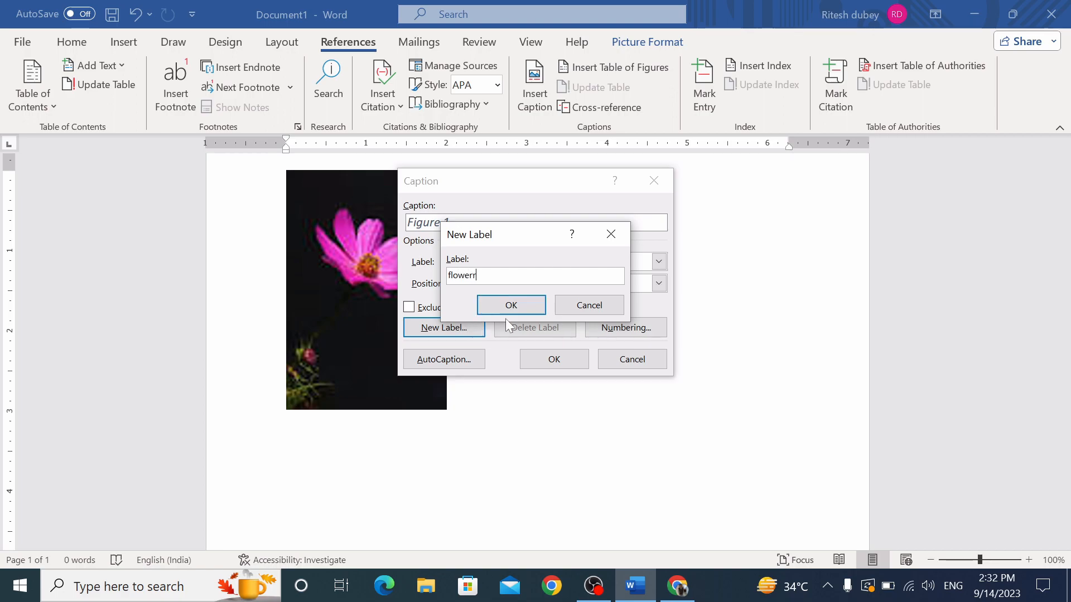
{"action": "key", "text": "BackSpace"}
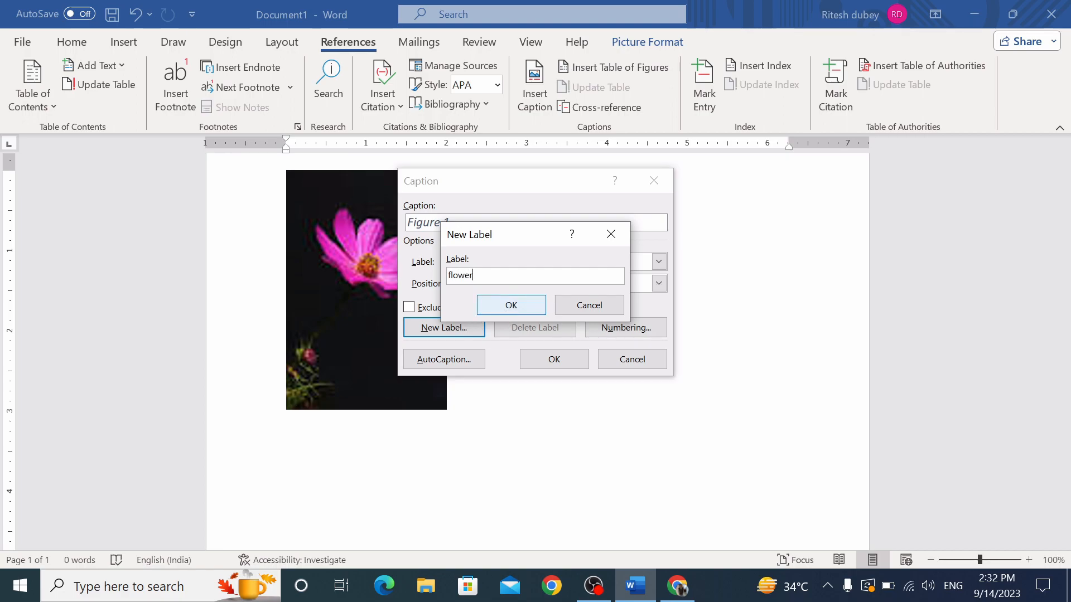
{"action": "left_click", "coordinate": [510, 305]}
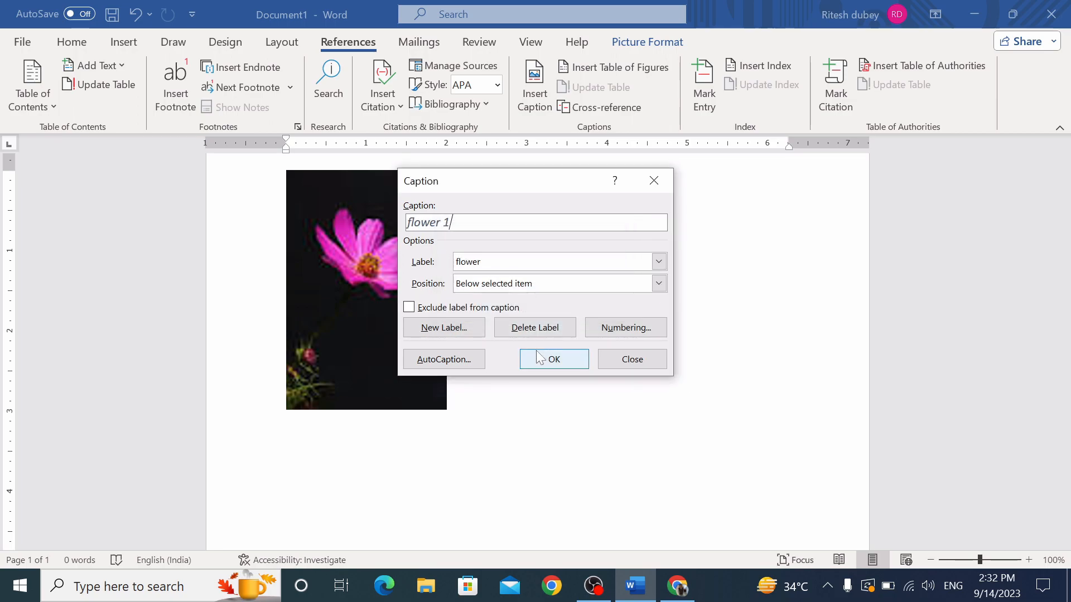
{"action": "left_click", "coordinate": [554, 359]}
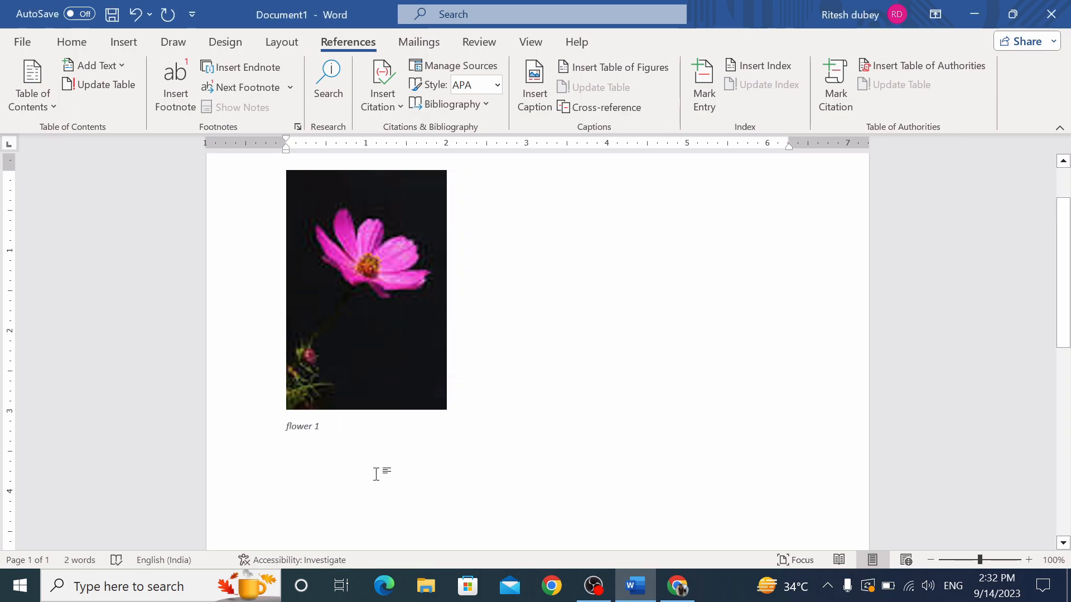
Insert nine page breaks after the flower picture's caption
{"action": "key", "text": "ctrl+Return"}
{"action": "key", "text": "ctrl+Return"}
{"action": "key", "text": "ctrl+Return"}
{"action": "key", "text": "ctrl+Return"}
{"action": "key", "text": "ctrl+Return"}
{"action": "key", "text": "ctrl+Return"}
{"action": "key", "text": "ctrl+Return"}
{"action": "key", "text": "ctrl+Return"}
{"action": "key", "text": "ctrl+Return"}
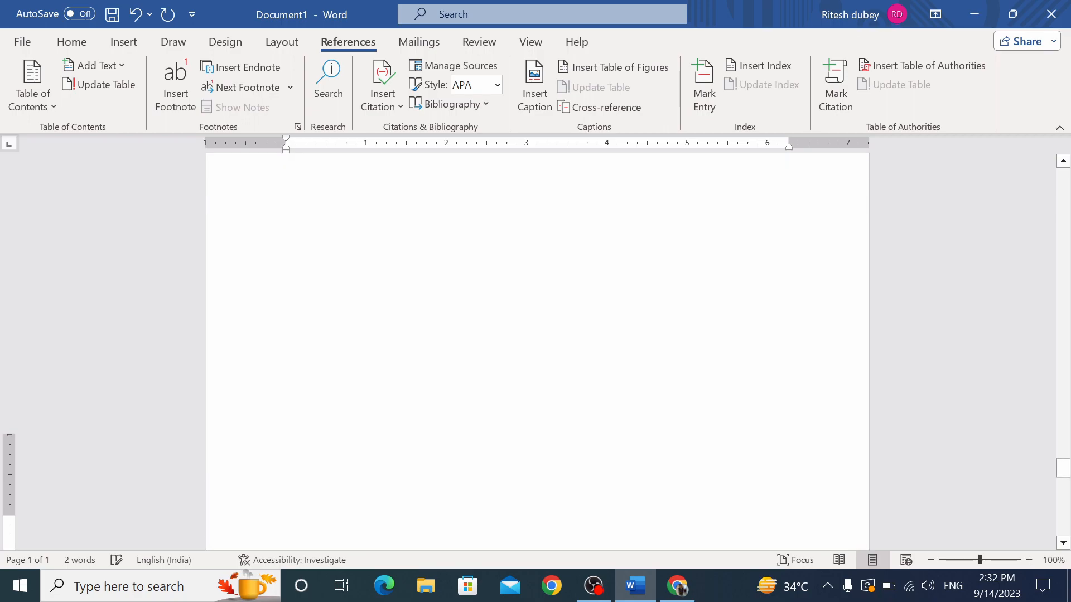
Insert a hyperlinked cross-reference to the entire caption "flower 1" on page 10 and follow it to the picture
{"action": "left_click", "coordinate": [575, 107]}
{"action": "left_click", "coordinate": [546, 177]}
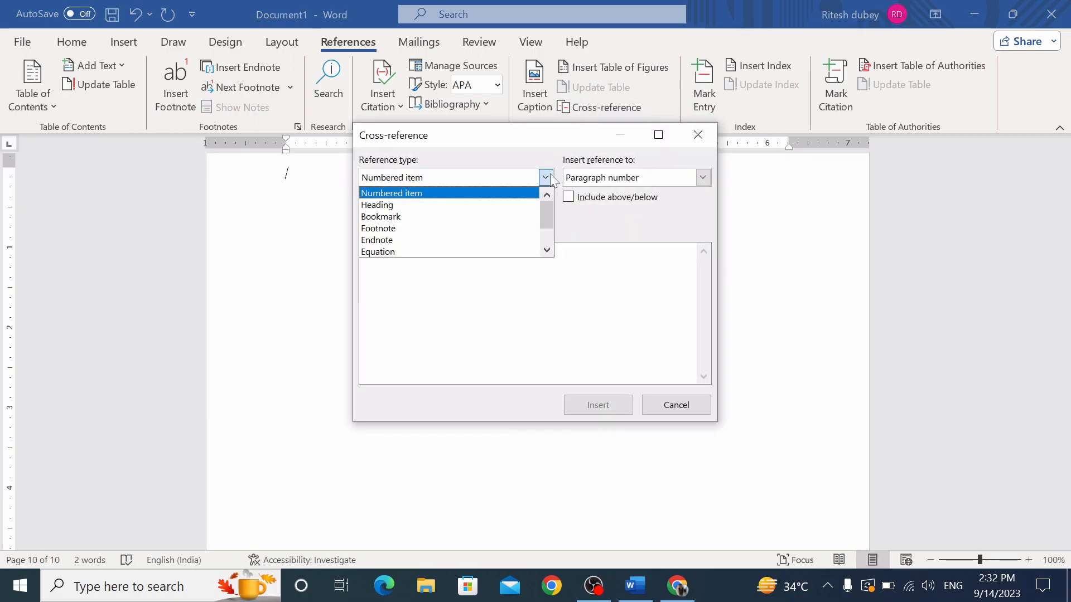
{"action": "left_click", "coordinate": [547, 250]}
{"action": "left_click", "coordinate": [546, 250]}
{"action": "left_click", "coordinate": [546, 249]}
{"action": "left_click", "coordinate": [452, 240]}
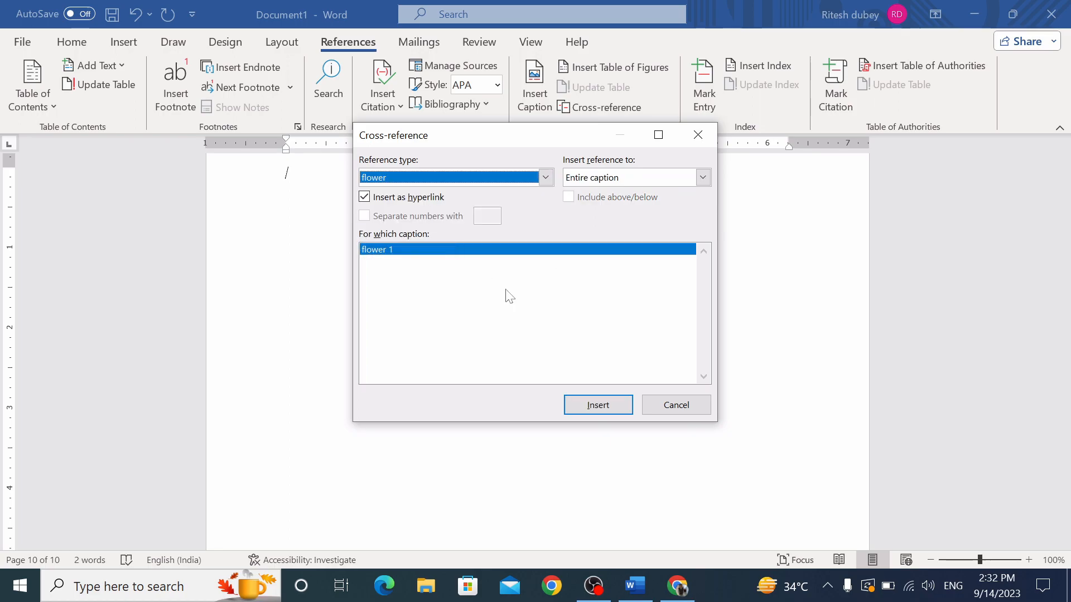
{"action": "left_click", "coordinate": [597, 411]}
{"action": "left_click", "coordinate": [676, 406]}
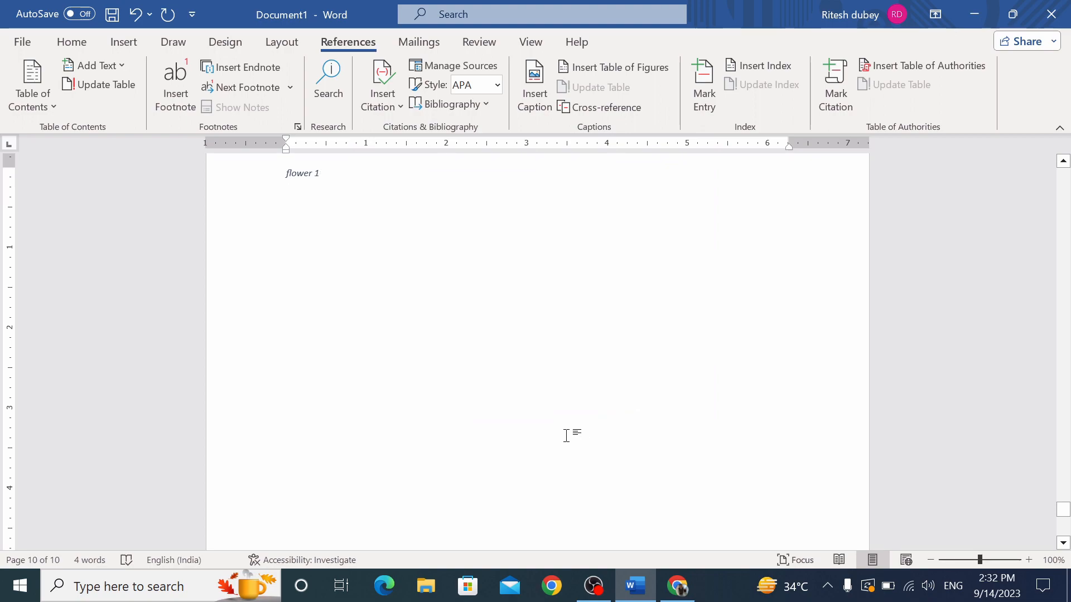
{"action": "left_click", "coordinate": [306, 175], "text": "ctrl"}
{"action": "left_click_drag", "start_coordinate": [1063, 190], "coordinate": [1063, 176]}
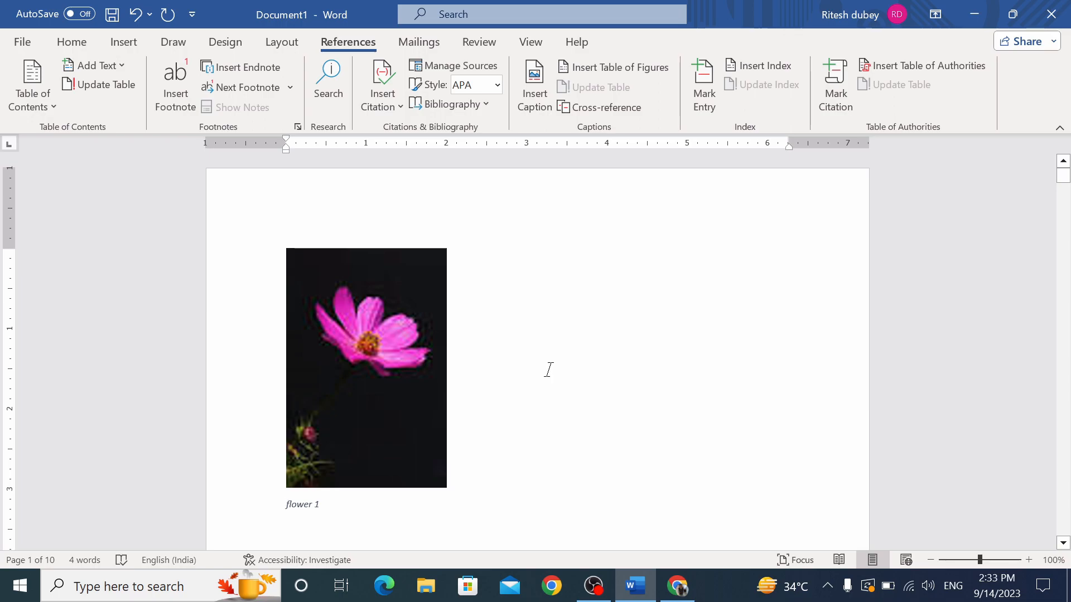
Clear the whole document and generate sample text with =rand()
{"action": "key", "text": "ctrl+a"}
{"action": "key", "text": "Delete"}
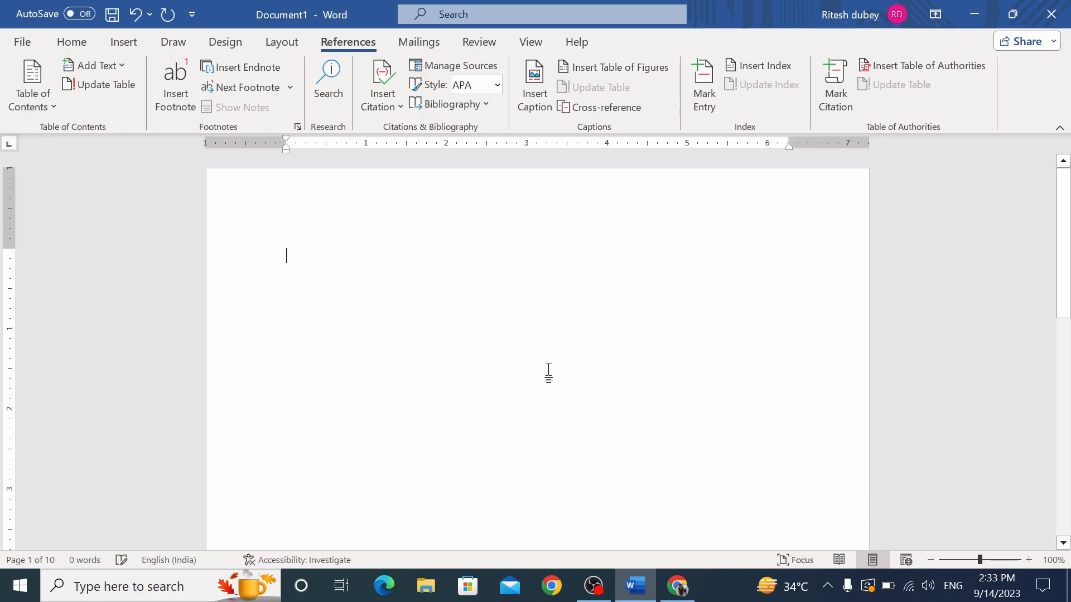
{"action": "left_click", "coordinate": [478, 44]}
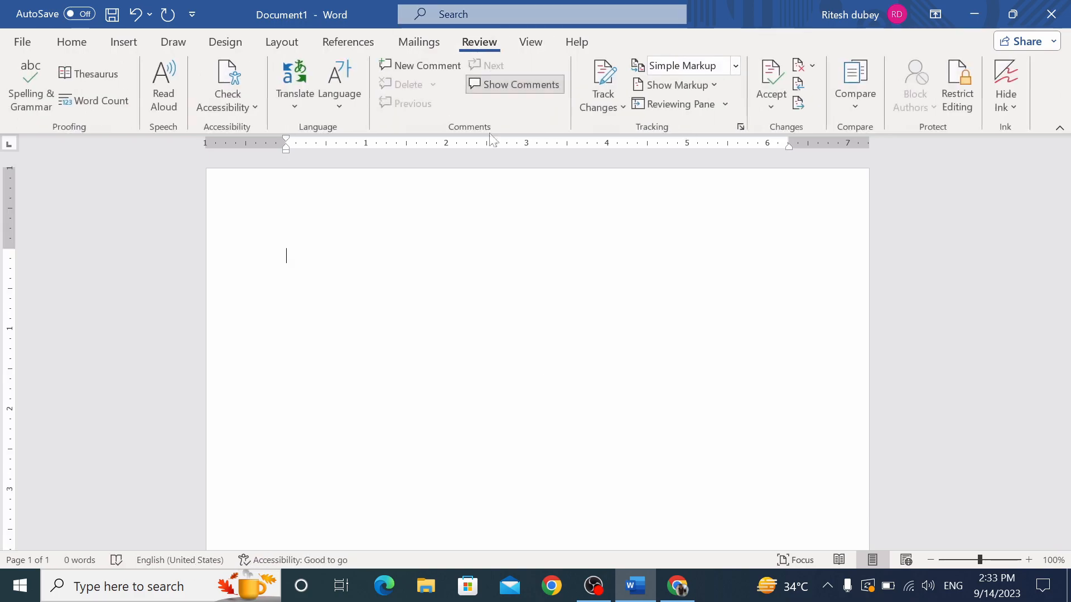
{"action": "type", "text": "="}
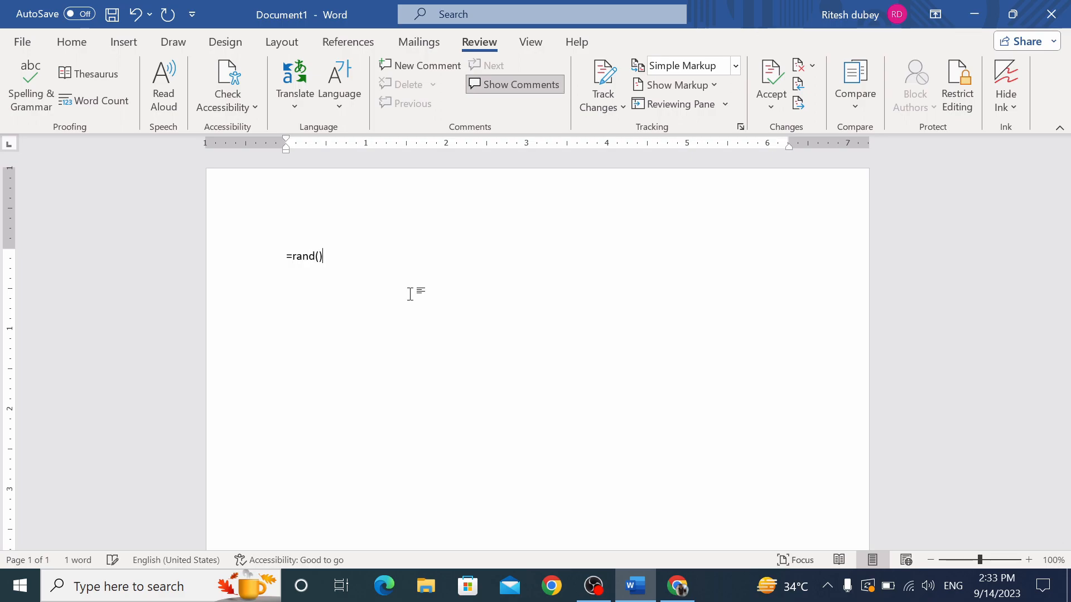
{"action": "type", "text": "rand()"}
{"action": "key", "text": "Return"}
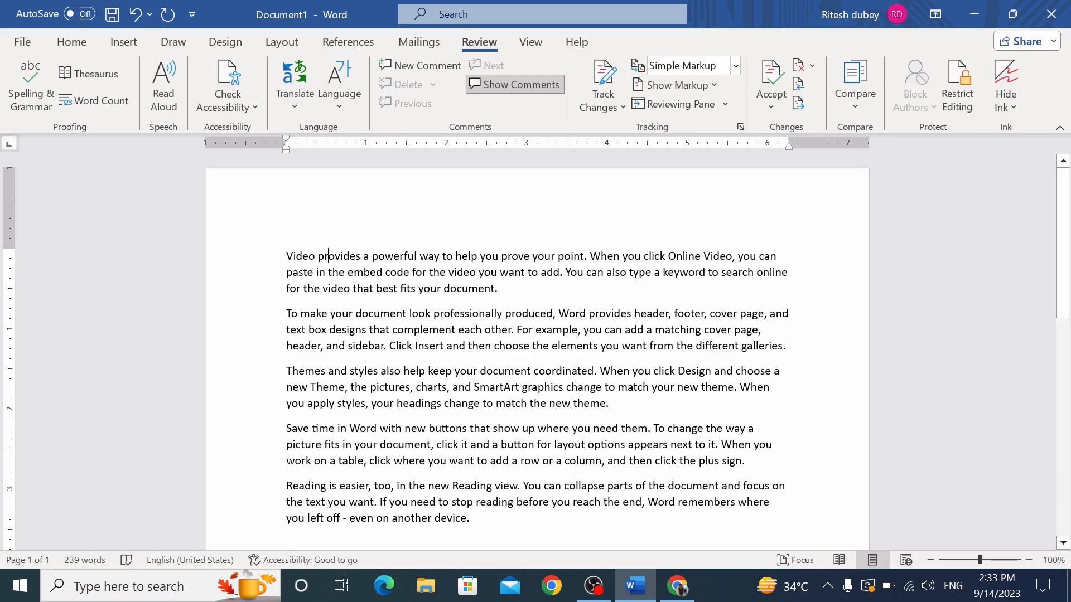
Introduce the misspellings "prrovides", "buuttons" and "vieew" in the sample text, and start the second and fourth paragraphs with lowercase letters
{"action": "type", "text": "r"}
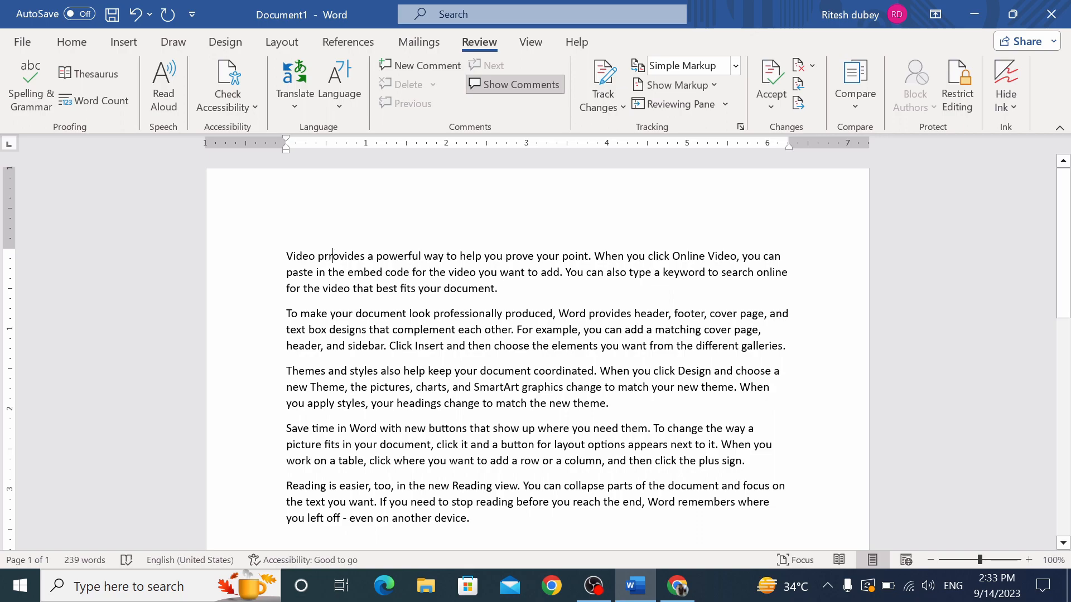
{"action": "left_click", "coordinate": [292, 315]}
{"action": "key", "text": "BackSpace"}
{"action": "type", "text": "t"}
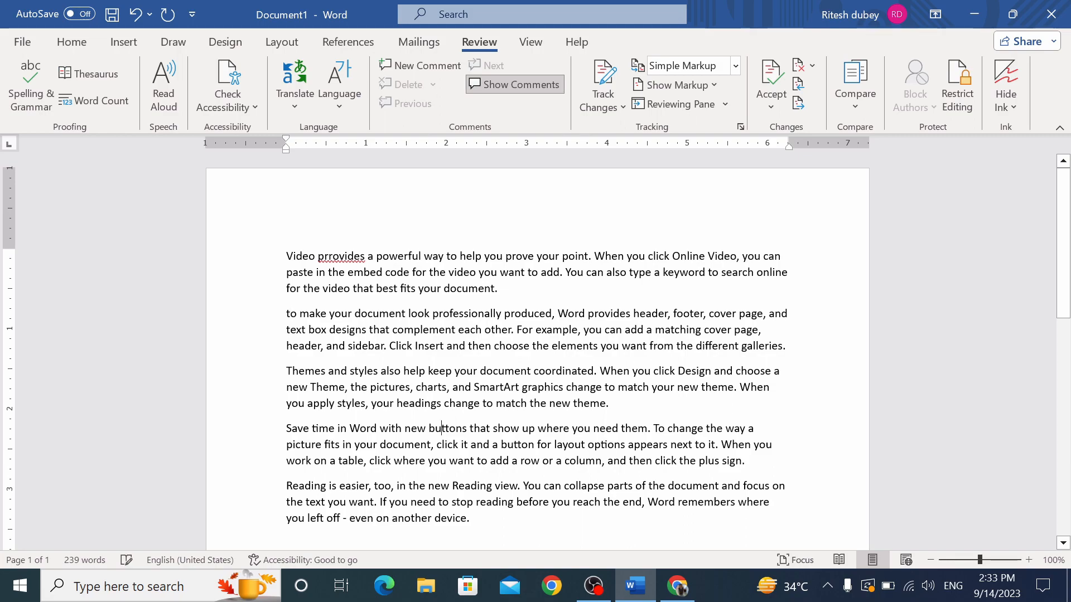
{"action": "type", "text": "u"}
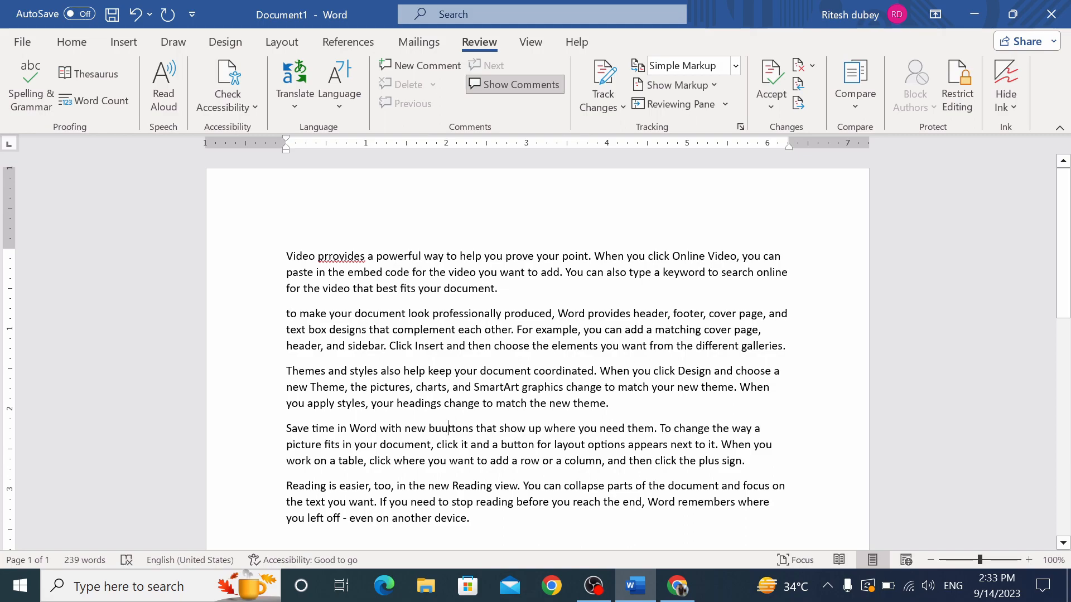
{"action": "type", "text": "e"}
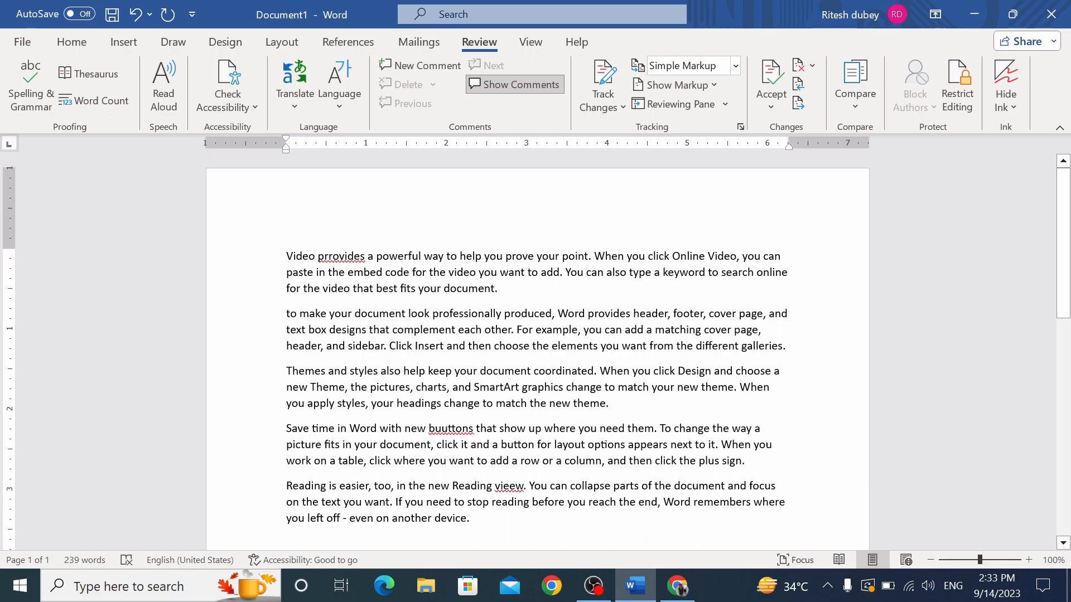
{"action": "key", "text": "BackSpace"}
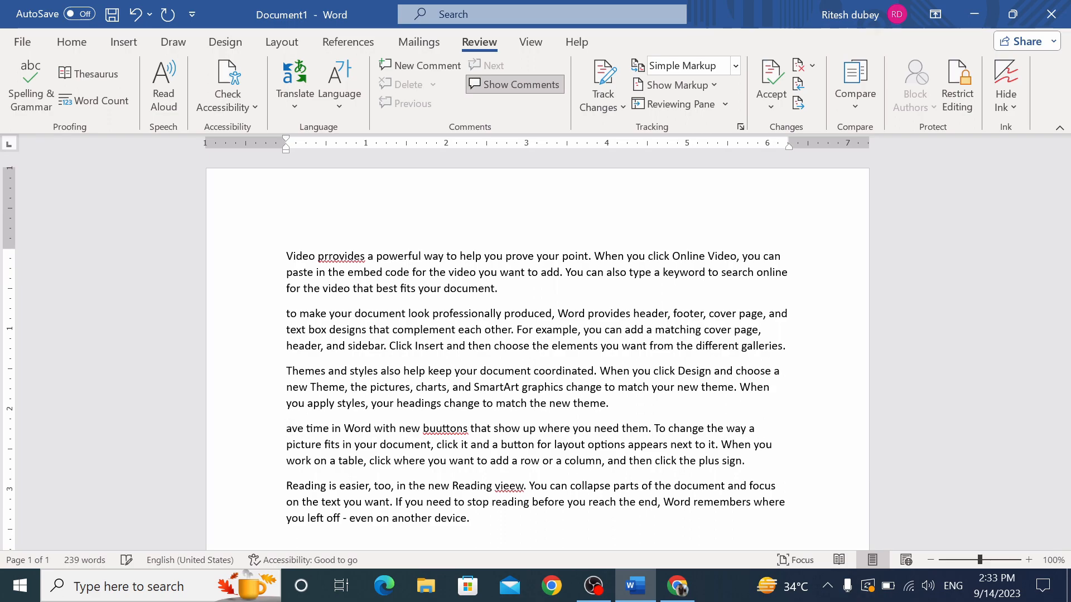
{"action": "type", "text": "s"}
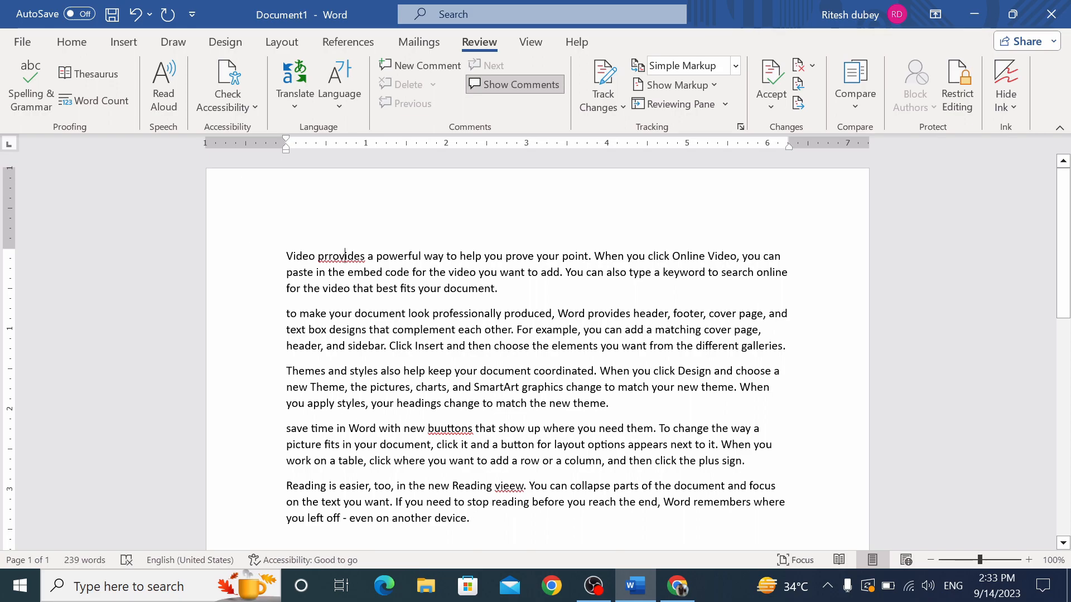
Run the spelling check and replace the three misspelled words with the suggestions "provides", "buttons" and "view"
{"action": "right_click", "coordinate": [345, 257]}
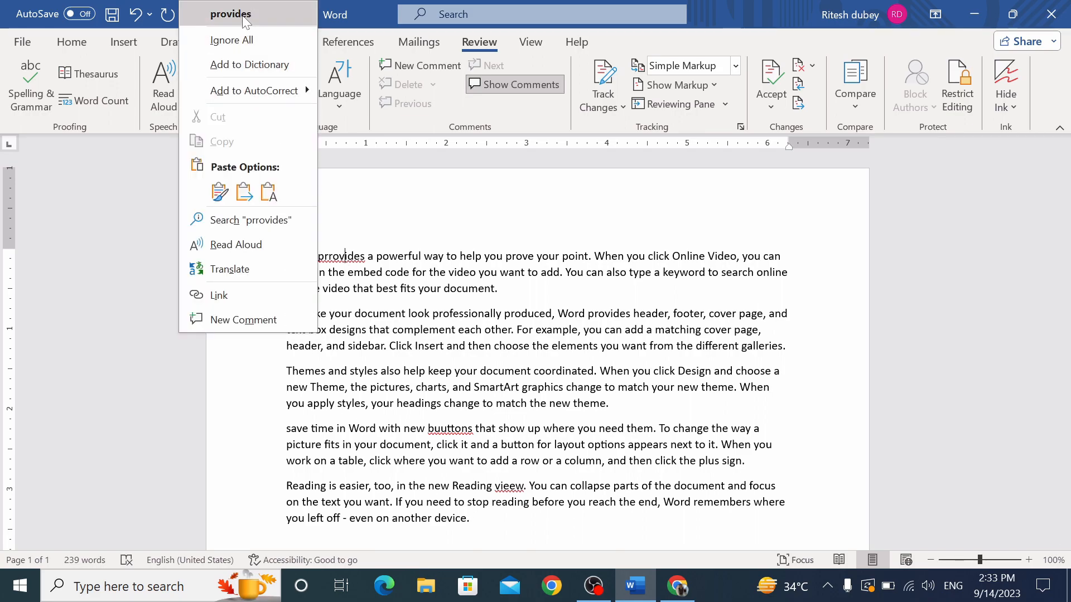
{"action": "left_click", "coordinate": [378, 186]}
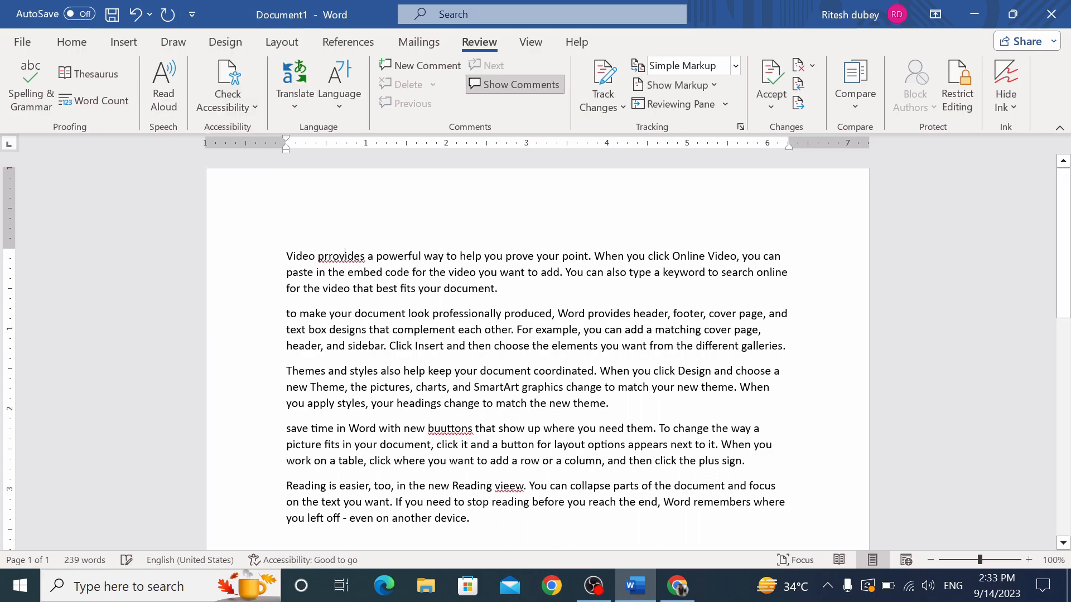
{"action": "left_click", "coordinate": [33, 99]}
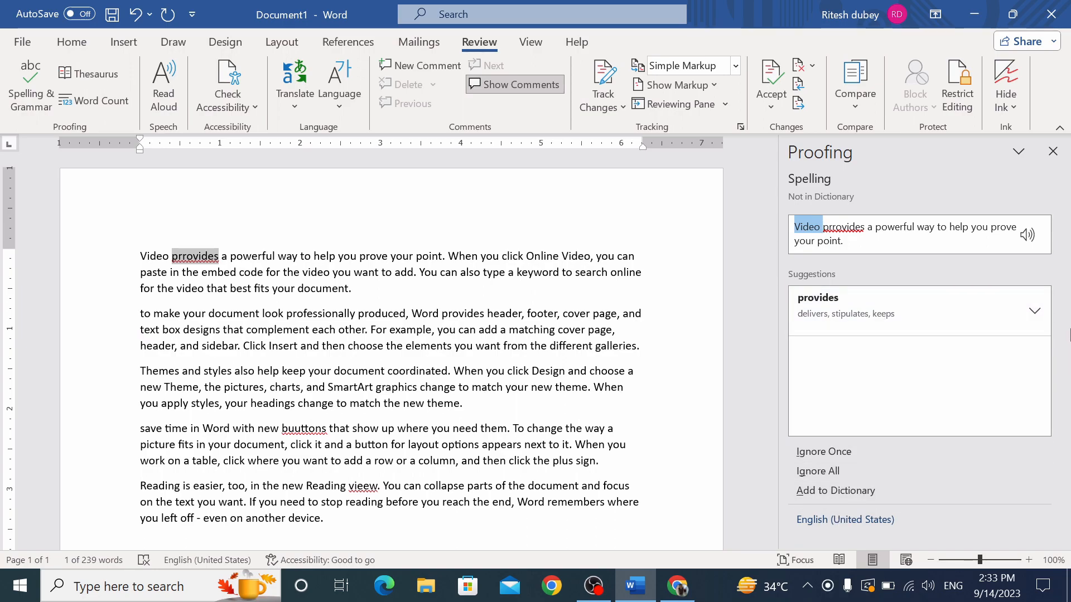
{"action": "left_click", "coordinate": [831, 313]}
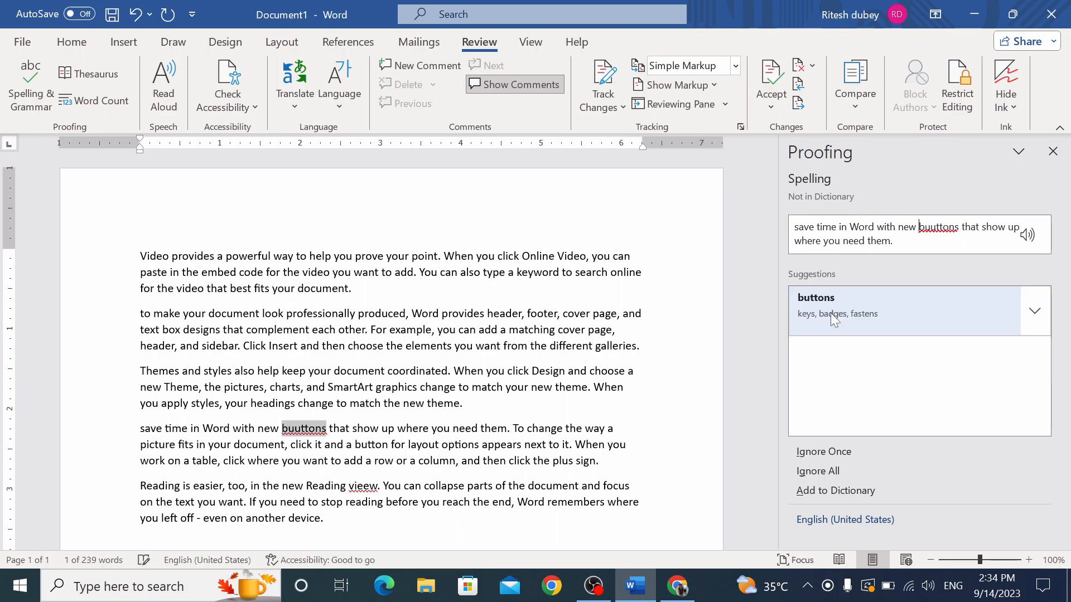
{"action": "left_click", "coordinate": [831, 316]}
{"action": "left_click", "coordinate": [831, 313]}
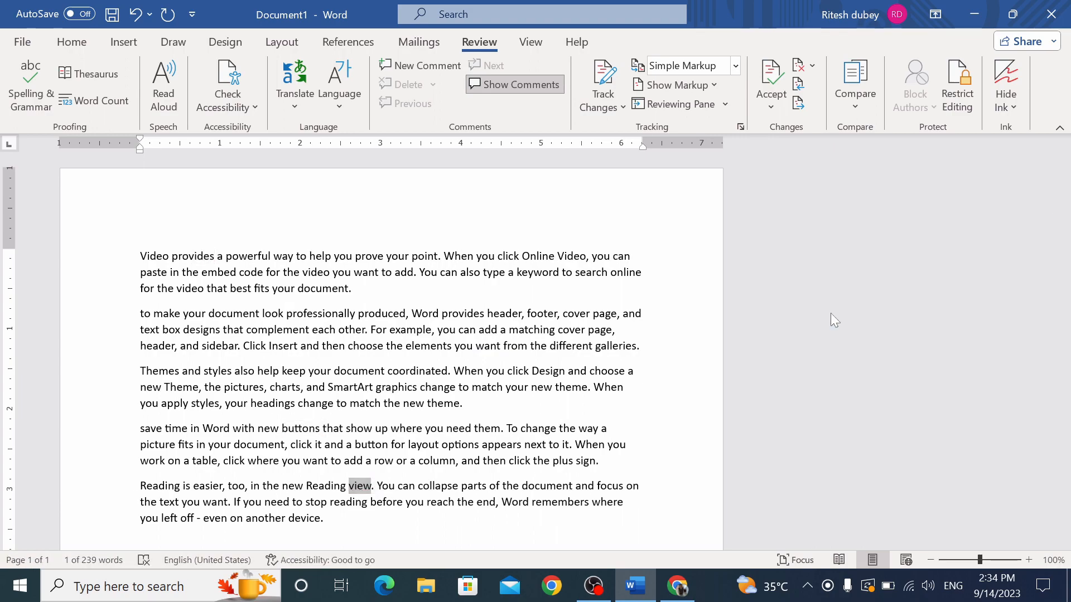
{"action": "left_click", "coordinate": [541, 342]}
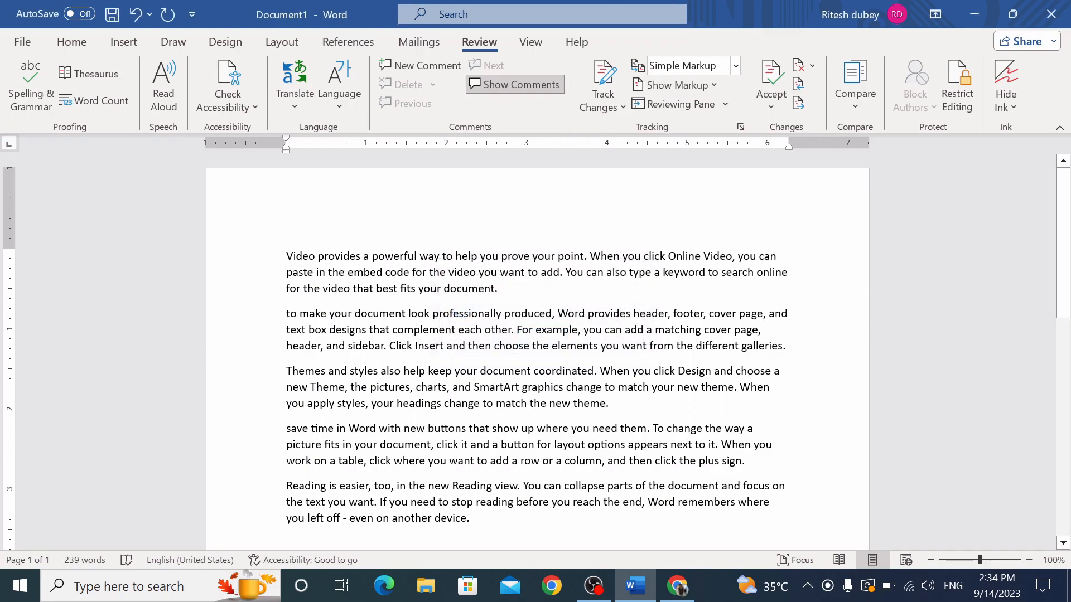
{"action": "key", "text": "Return"}
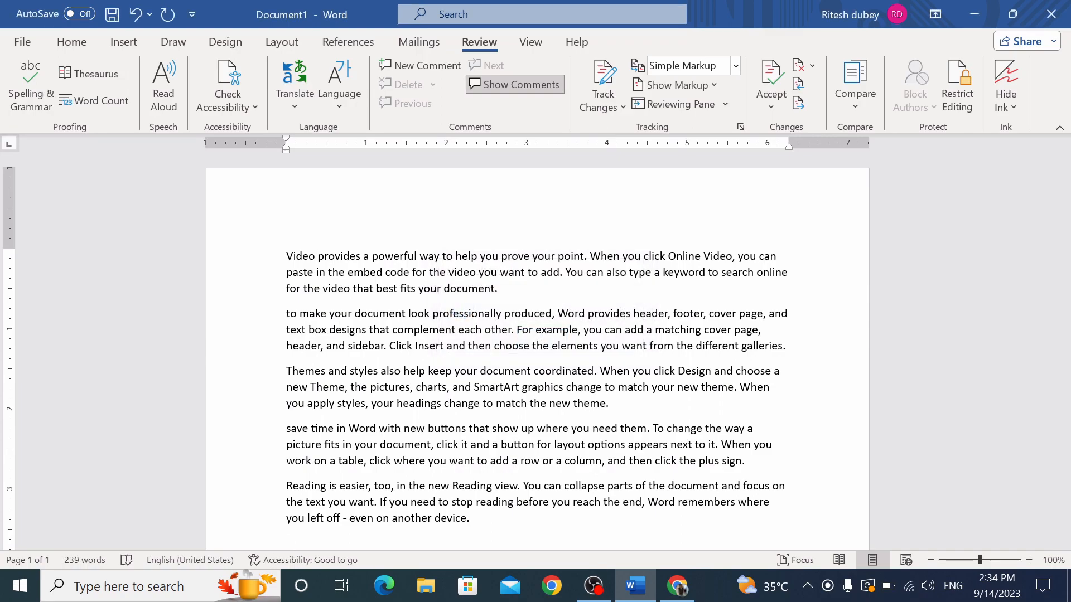
Look up synonyms for "pen" in the Thesaurus and browse them
{"action": "left_click", "coordinate": [95, 75]}
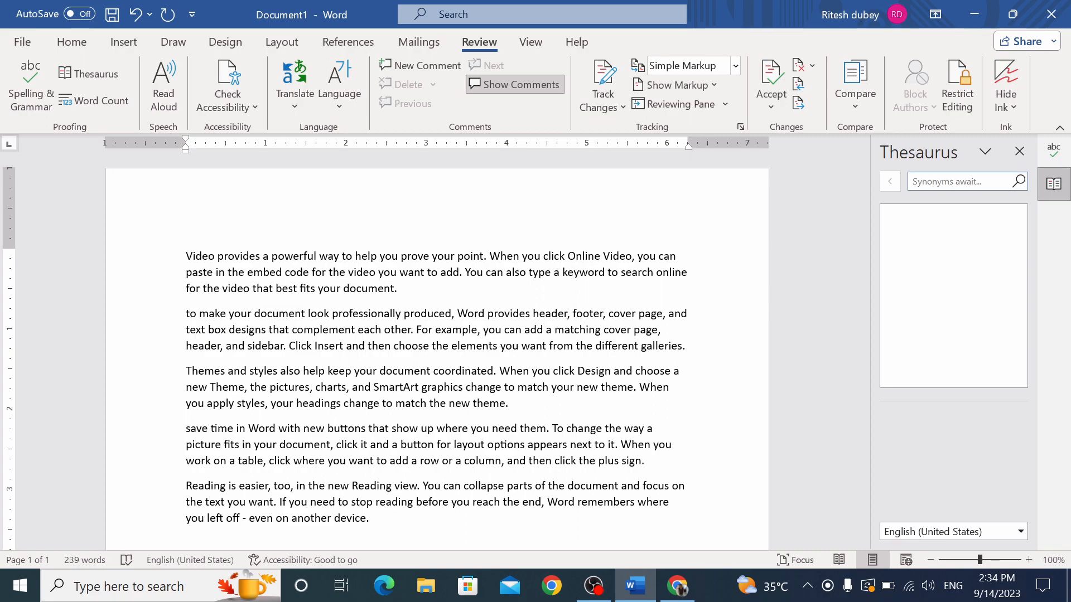
{"action": "left_click", "coordinate": [955, 181]}
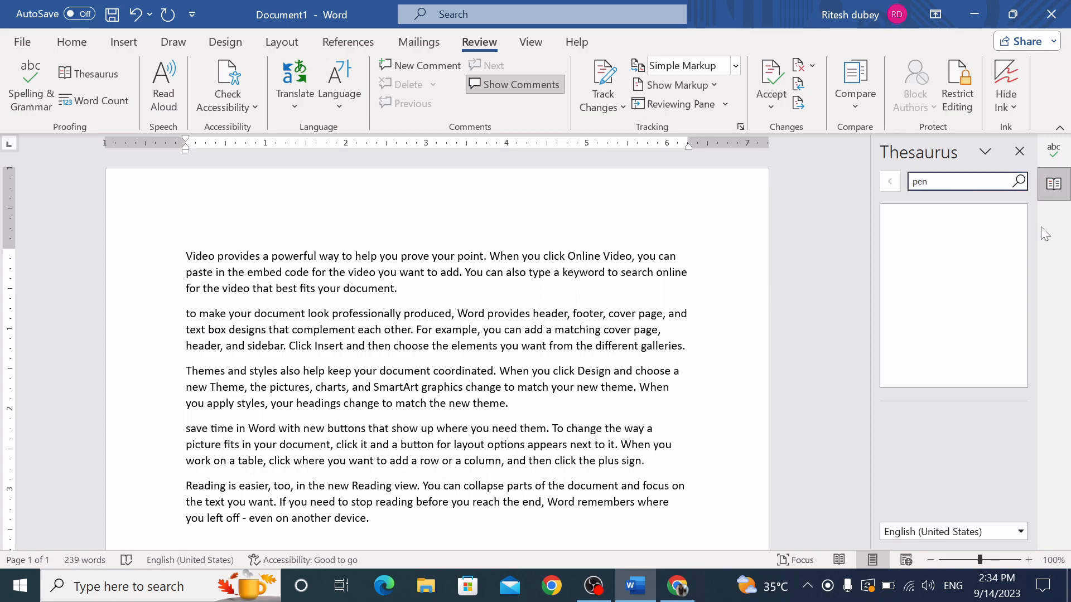
{"action": "left_click", "coordinate": [1019, 182]}
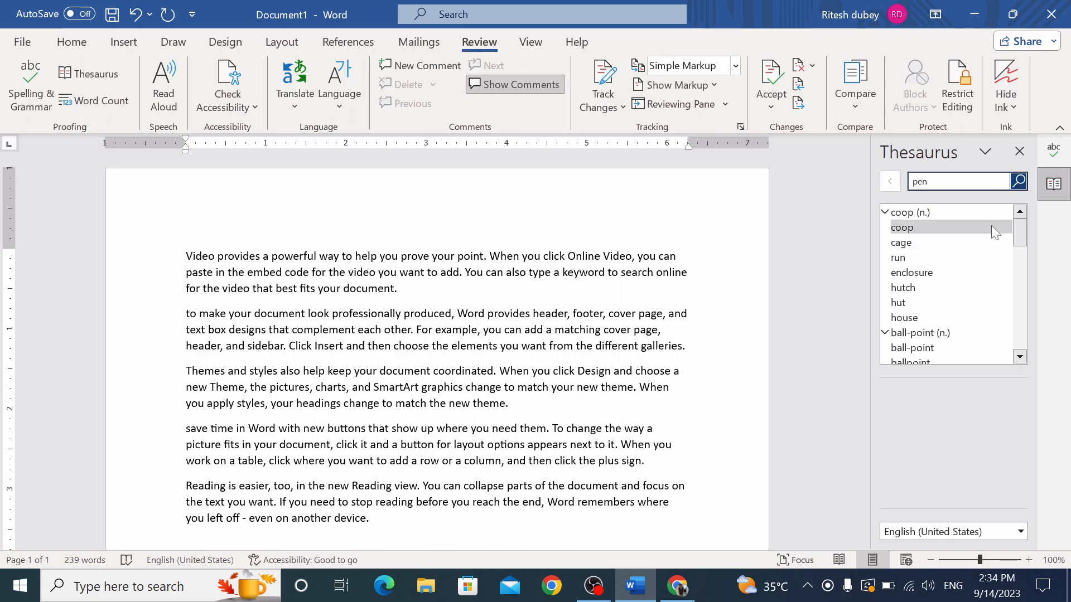
{"action": "left_click_drag", "start_coordinate": [1019, 232], "coordinate": [1035, 216]}
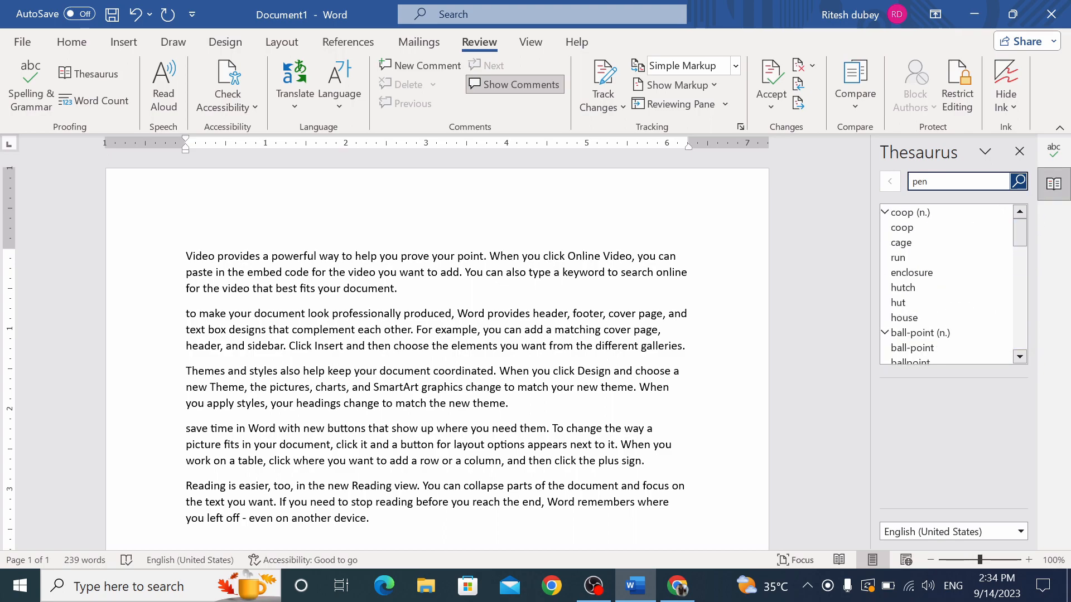
Look up synonyms for "computer" in the Thesaurus, then close the Thesaurus and Proofing panes
{"action": "left_click_drag", "start_coordinate": [938, 181], "coordinate": [896, 181]}
{"action": "key", "text": "BackSpace"}
{"action": "type", "text": "computer"}
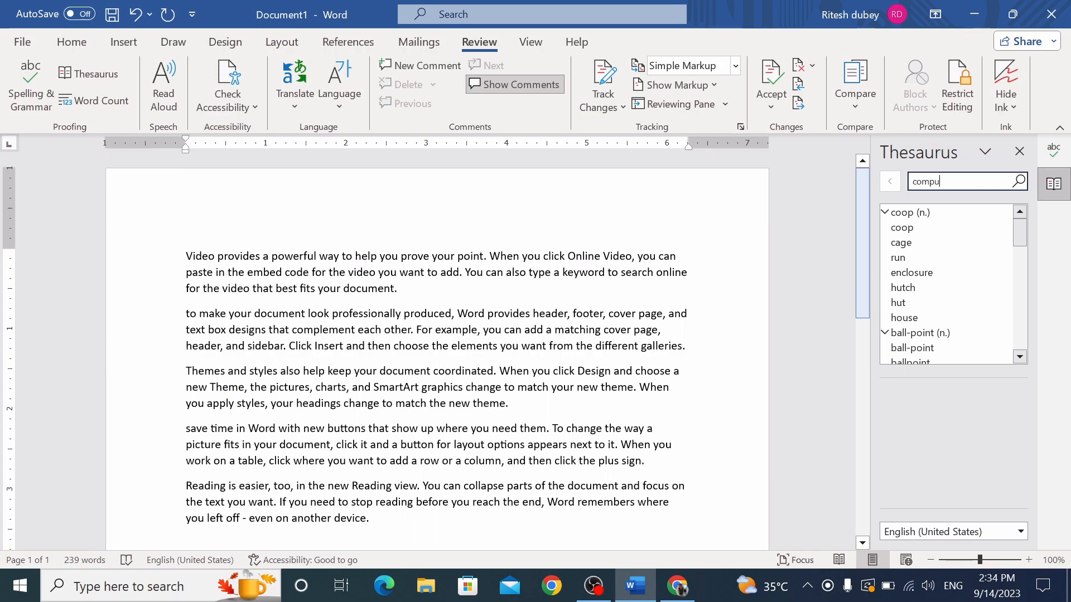
{"action": "left_click", "coordinate": [1019, 182]}
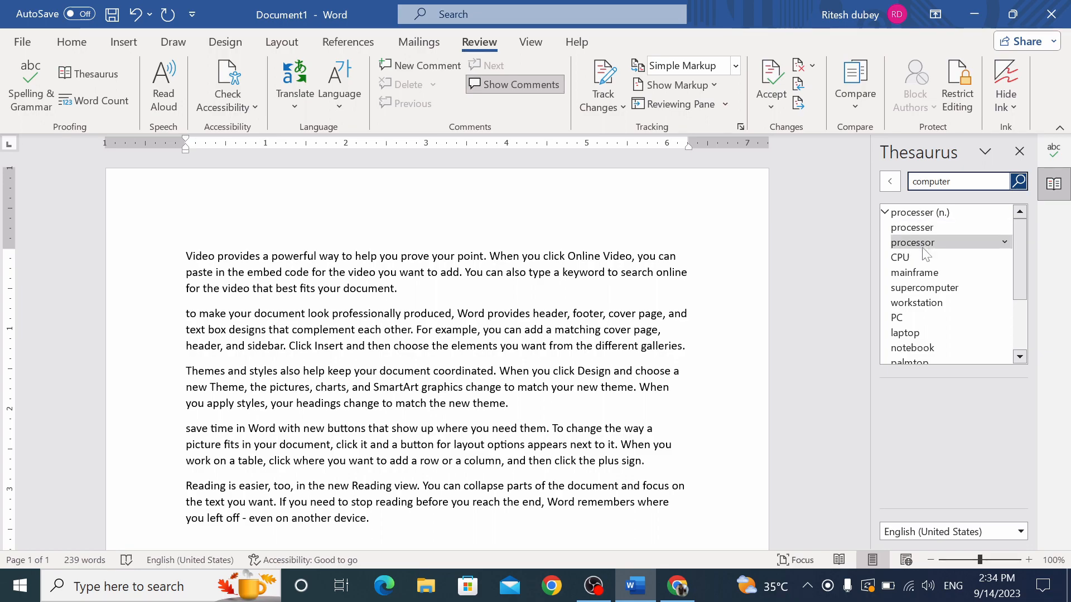
{"action": "left_click_drag", "start_coordinate": [1019, 274], "coordinate": [1009, 246]}
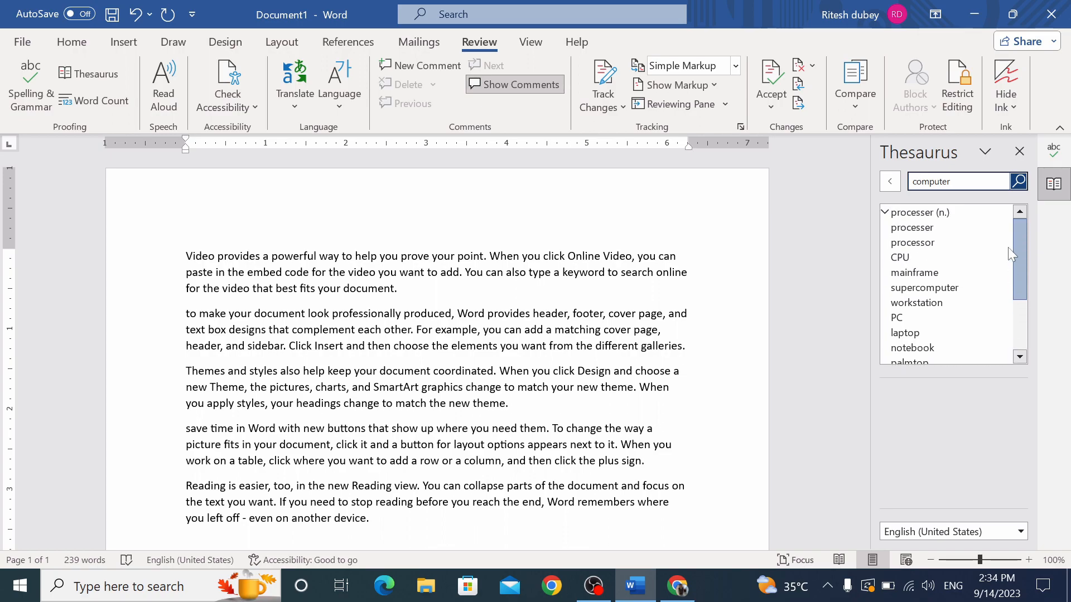
{"action": "left_click", "coordinate": [1020, 152]}
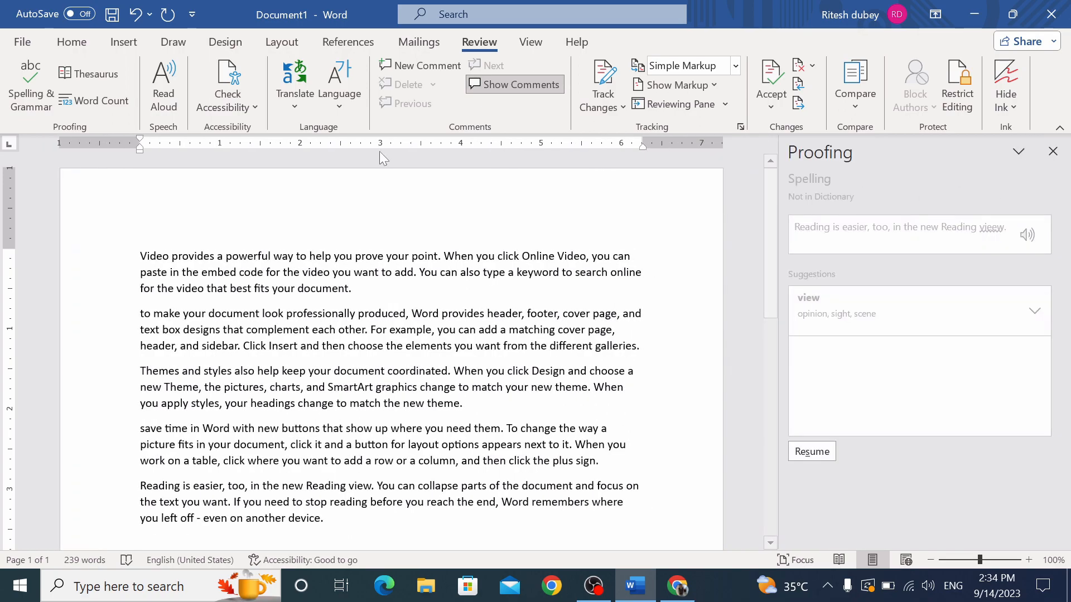
{"action": "left_click", "coordinate": [1053, 151]}
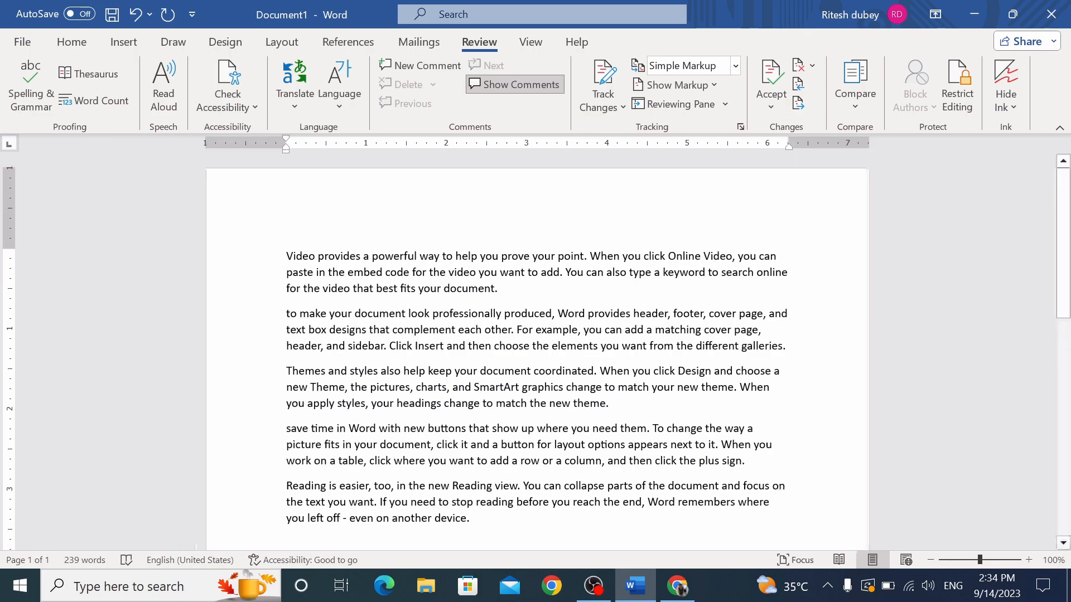
Check the document's word count statistics and close them
{"action": "left_click", "coordinate": [112, 104]}
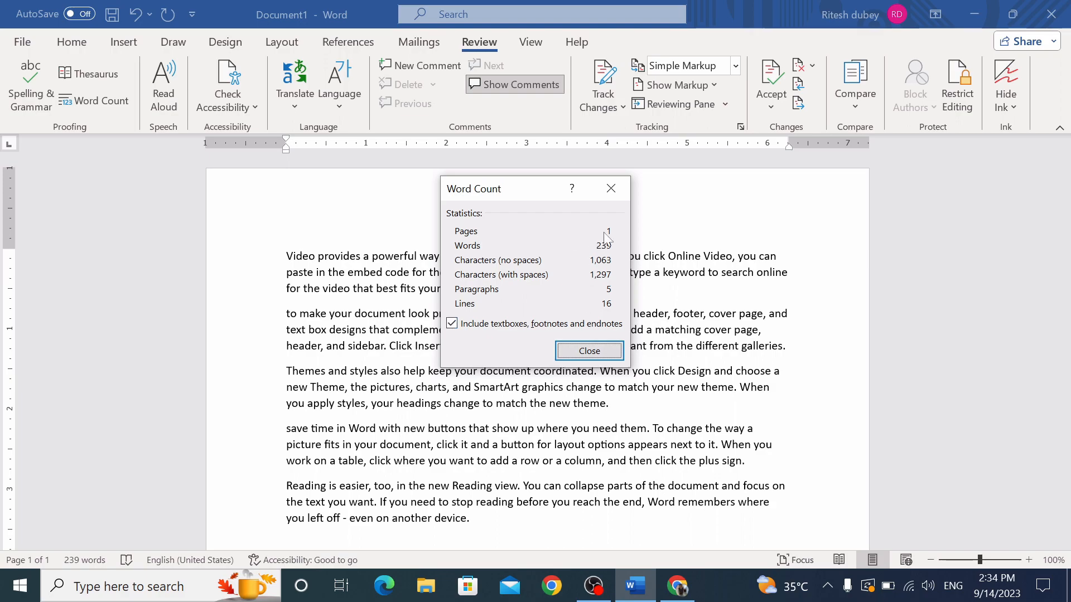
{"action": "left_click", "coordinate": [611, 189]}
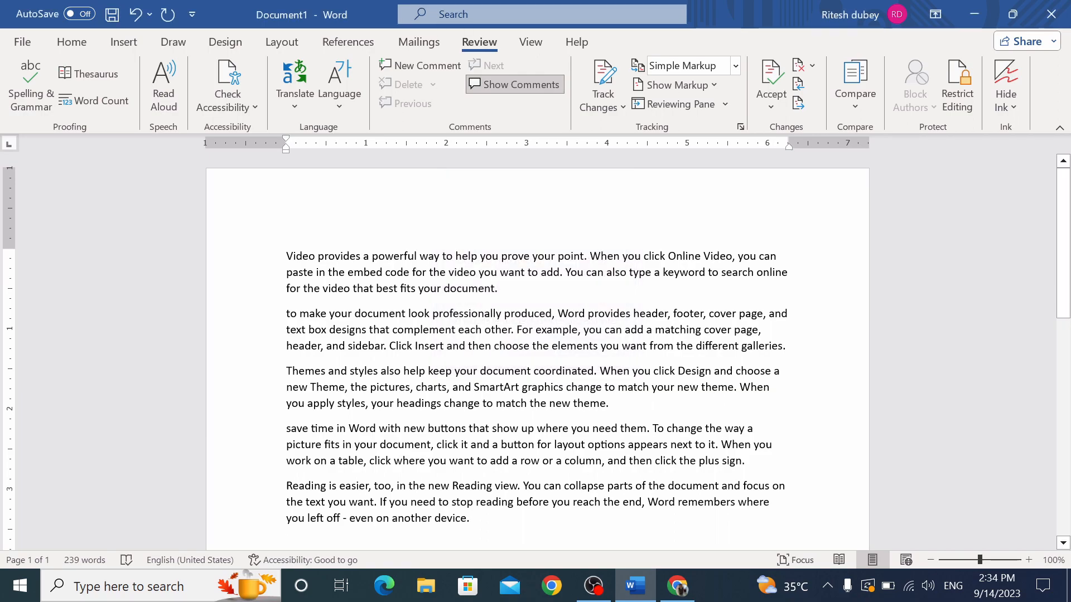
Copy the document's entire text and paste it below the original to lengthen the document
{"action": "key", "text": "ctrl+a"}
{"action": "key", "text": "ctrl+z"}
{"action": "key", "text": "ctrl+z"}
{"action": "key", "text": "ctrl+z"}
{"action": "key", "text": "ctrl+z"}
{"action": "key", "text": "ctrl+z"}
{"action": "key", "text": "ctrl+z"}
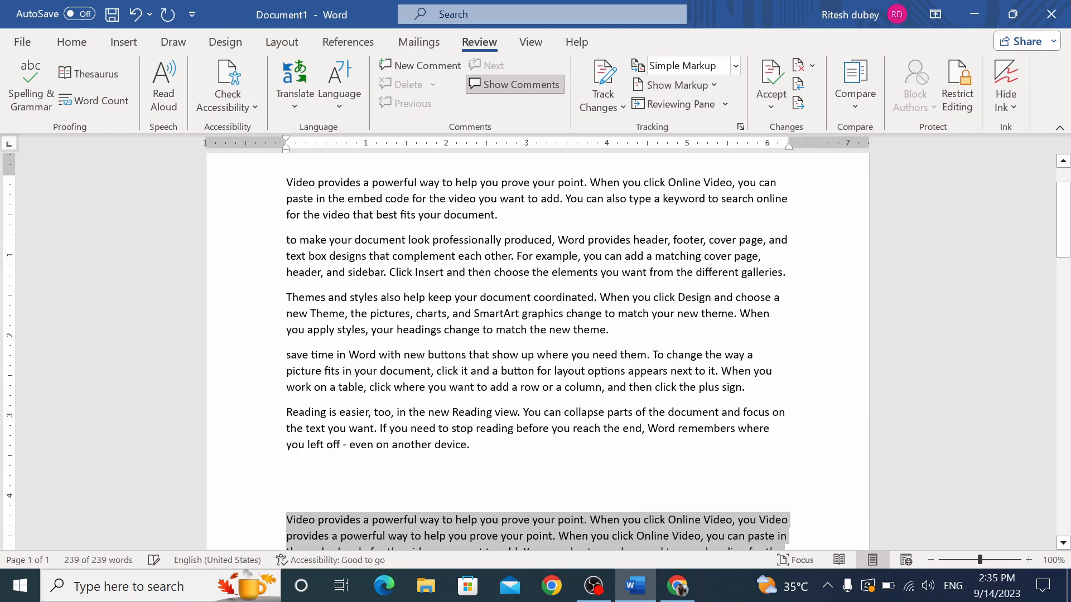
{"action": "left_click", "coordinate": [647, 430]}
{"action": "scroll", "coordinate": [647, 430], "scroll_direction": "down", "scroll_amount": 1}
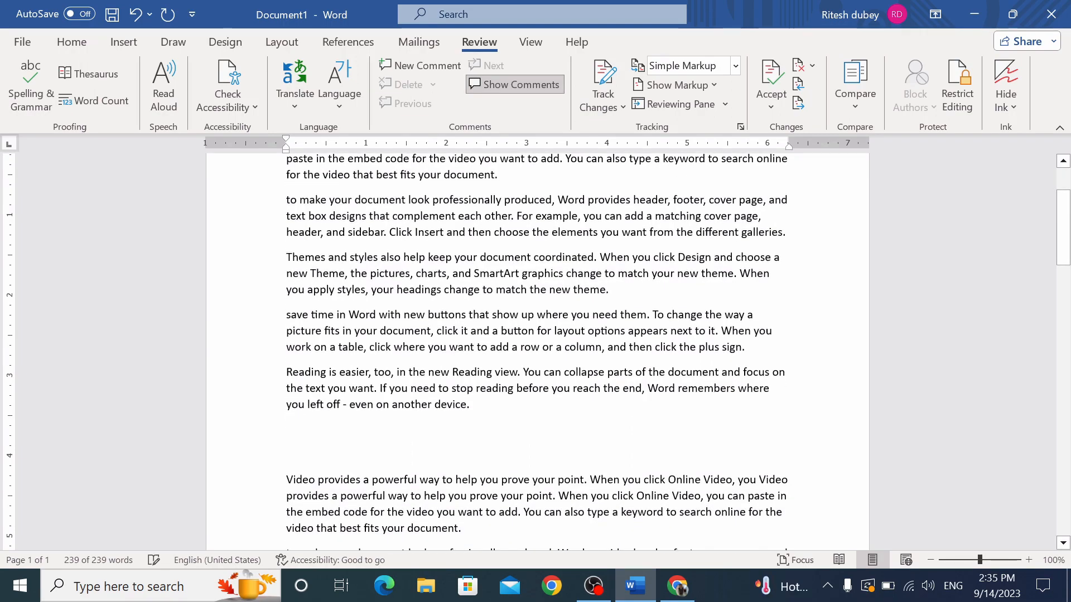
{"action": "key", "text": "ctrl+a"}
{"action": "left_click", "coordinate": [459, 439]}
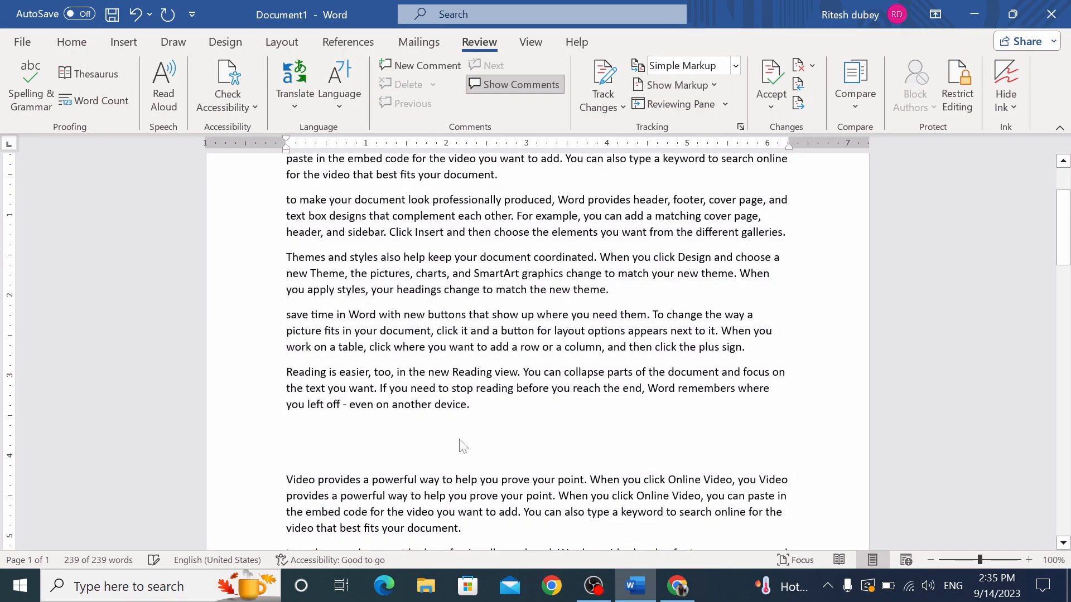
Paste the copied text again to lengthen the document further, and check the updated word count statistics
{"action": "key", "text": "ctrl+v"}
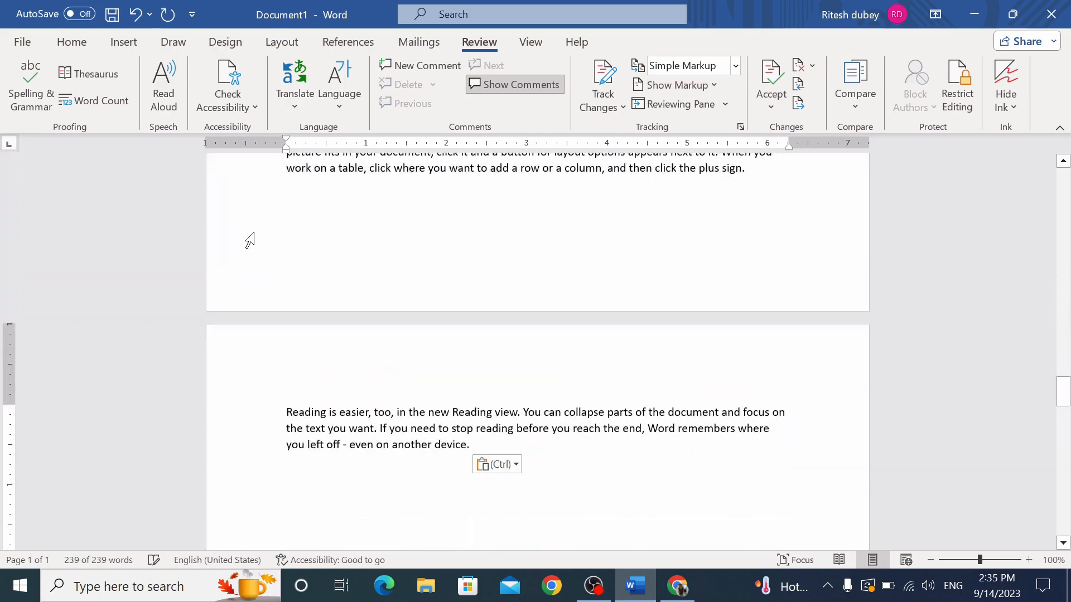
{"action": "left_click", "coordinate": [90, 101]}
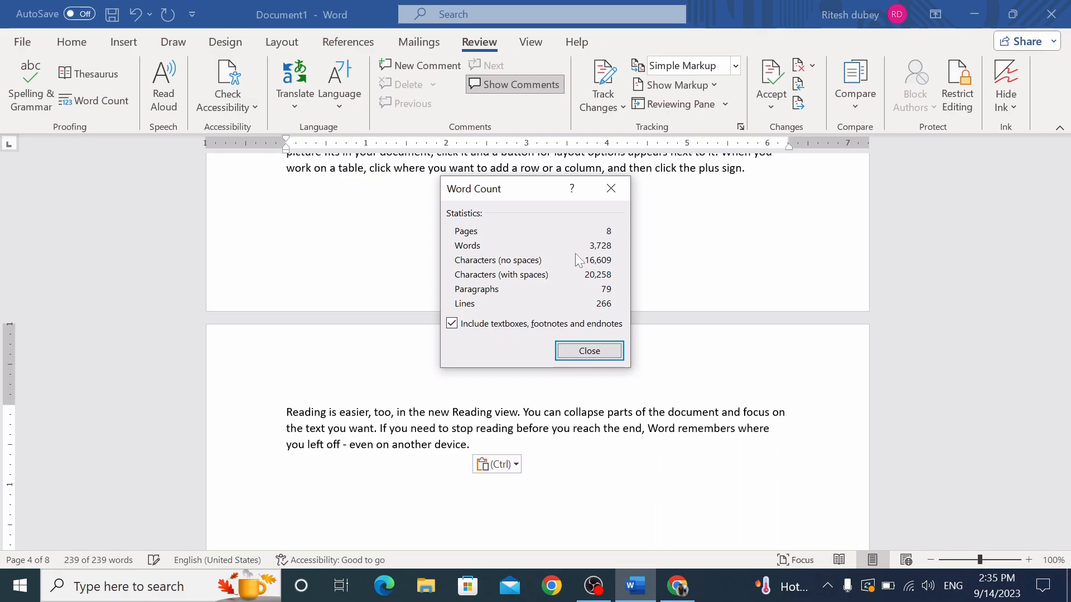
{"action": "left_click", "coordinate": [601, 353]}
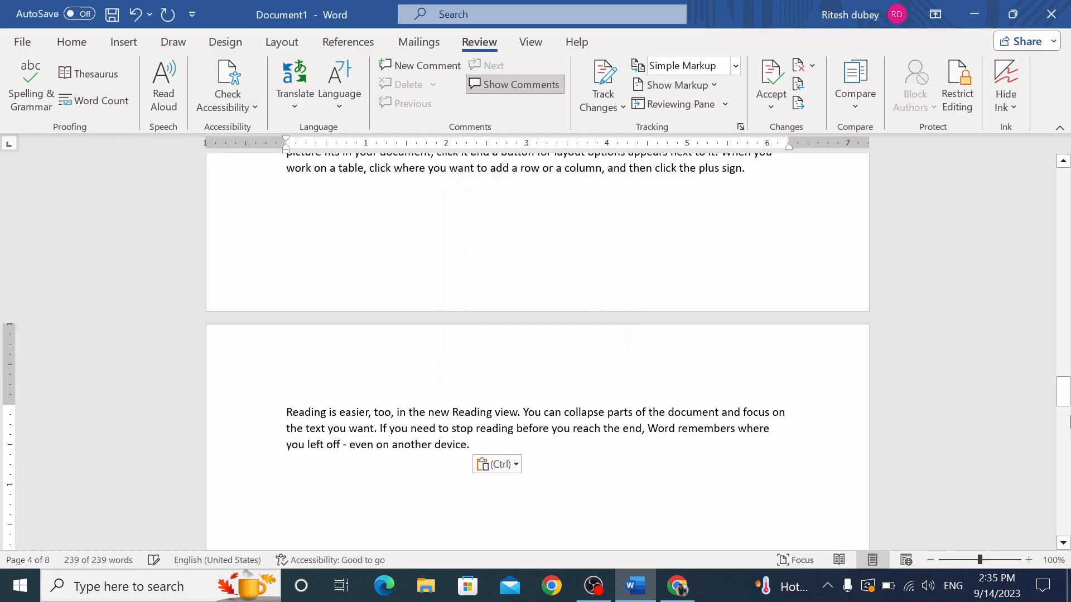
Select the document's first paragraph, starting "Video provides a powerful way", and translate the selection with Microsoft Translator
{"action": "left_click_drag", "start_coordinate": [1068, 404], "coordinate": [1068, 177]}
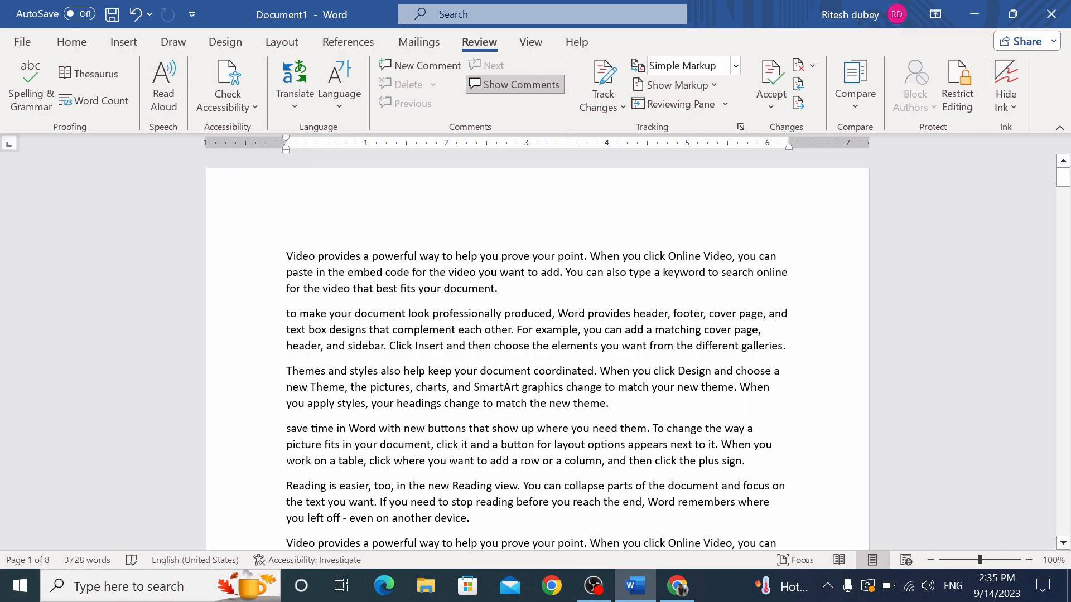
{"action": "key", "text": "ctrl+shift+Down"}
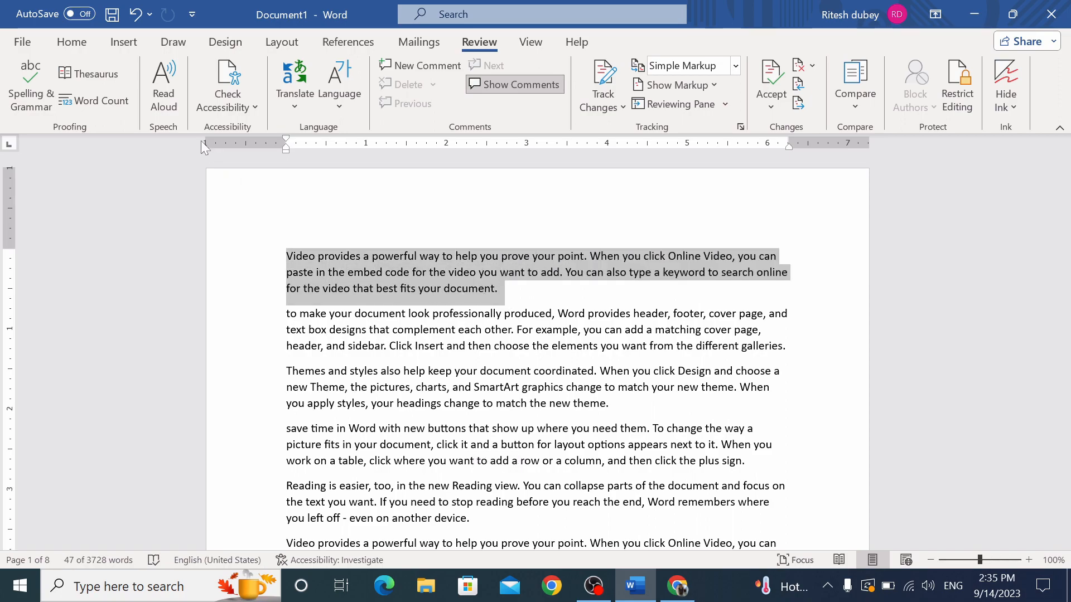
{"action": "left_click", "coordinate": [545, 304]}
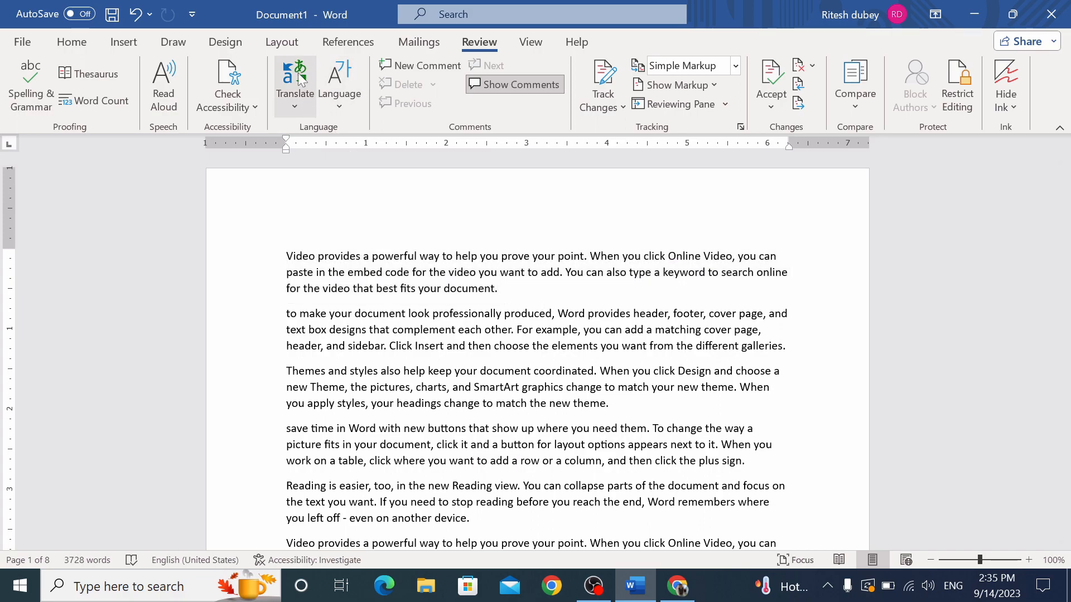
{"action": "key", "text": "ctrl+shift+Up"}
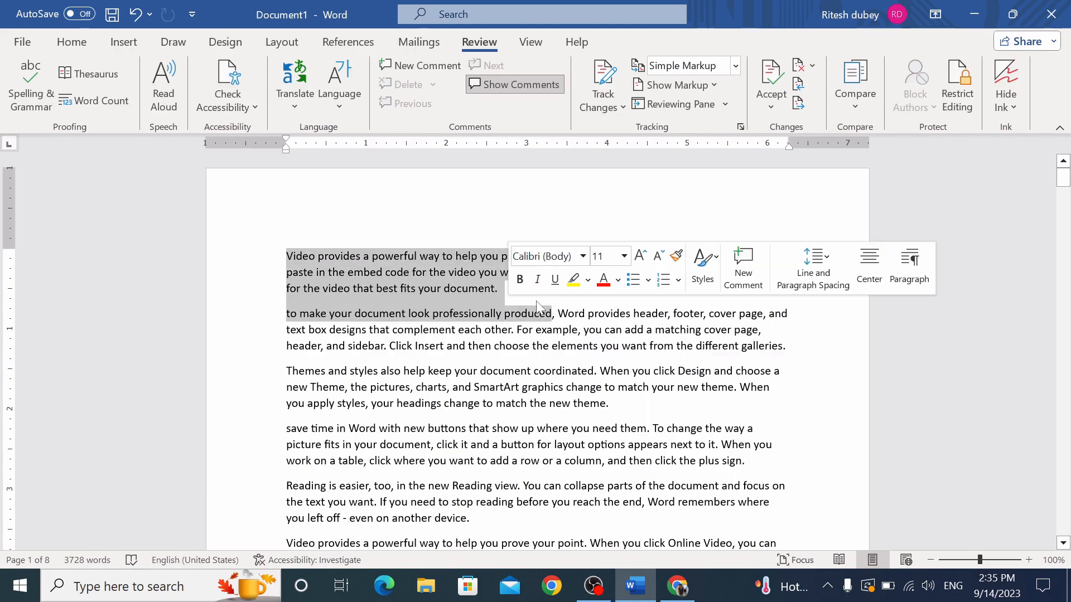
{"action": "left_click", "coordinate": [539, 307]}
{"action": "key", "text": "ctrl+shift+Up"}
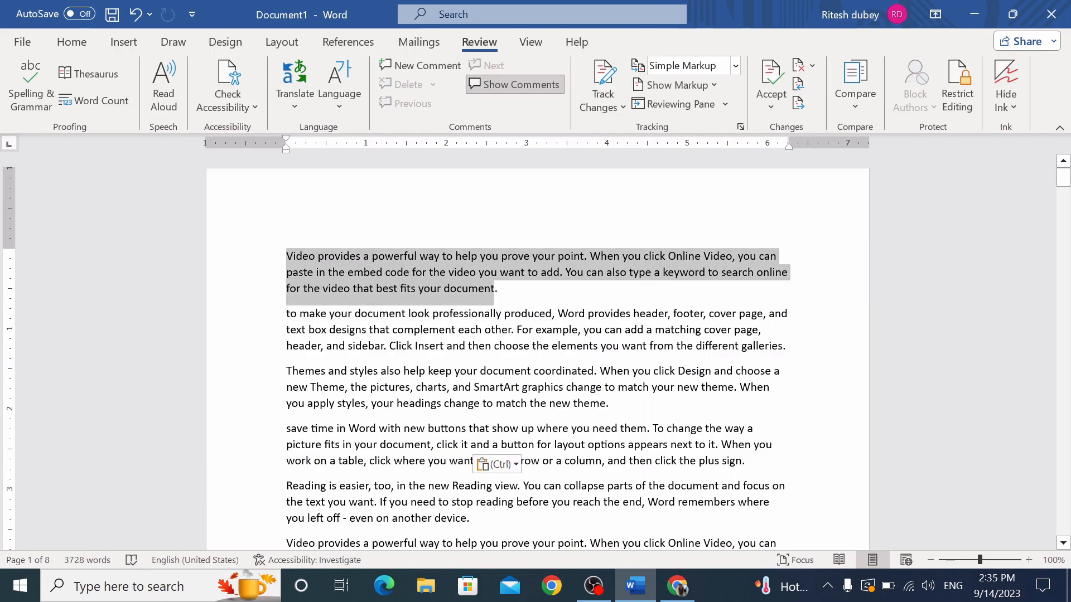
{"action": "left_click", "coordinate": [296, 100]}
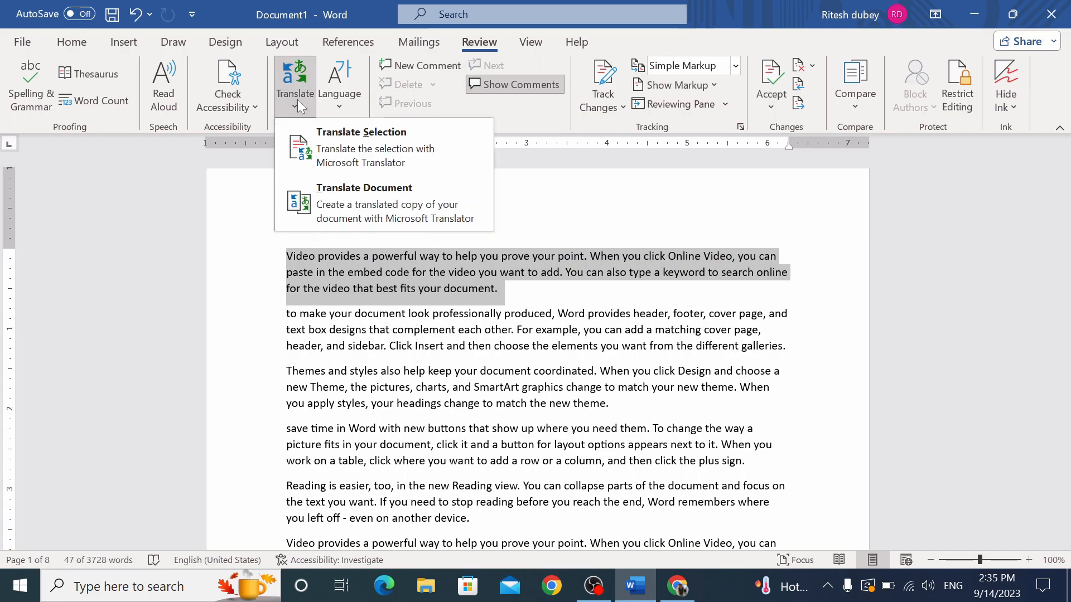
{"action": "left_click", "coordinate": [346, 149]}
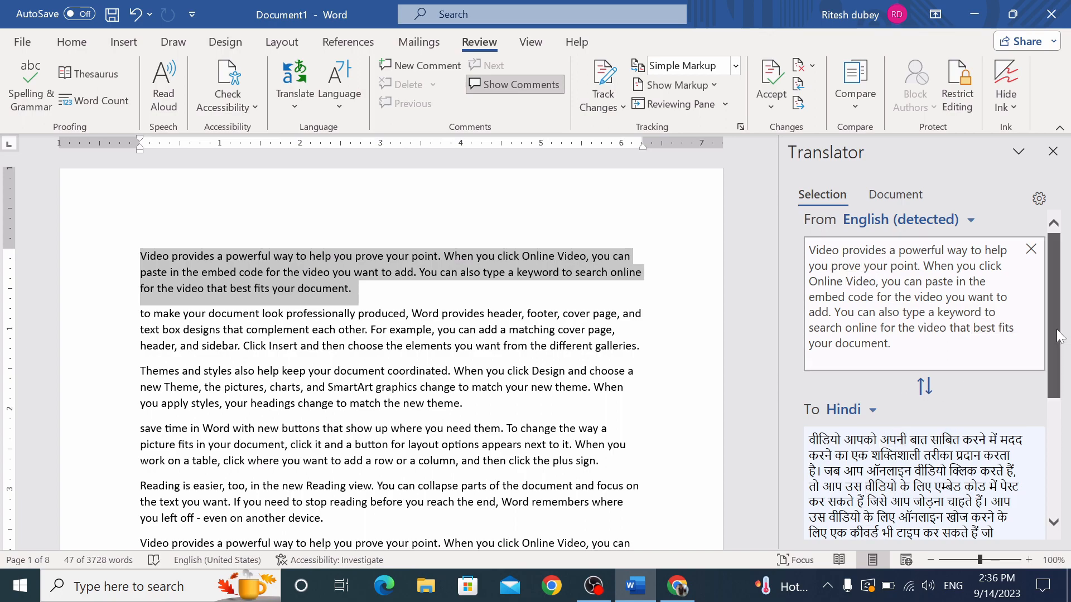
Preview the selected paragraph's translation in German and in Gujarati
{"action": "scroll", "coordinate": [1063, 363], "scroll_direction": "down", "scroll_amount": 2}
{"action": "scroll", "coordinate": [1063, 365], "scroll_direction": "down", "scroll_amount": 1}
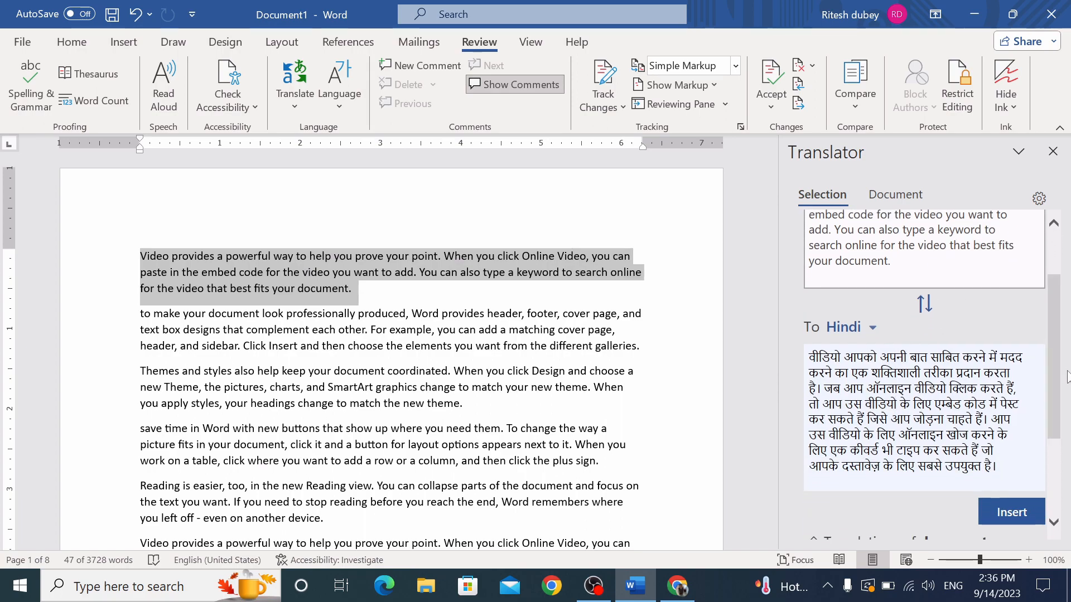
{"action": "left_click", "coordinate": [873, 335]}
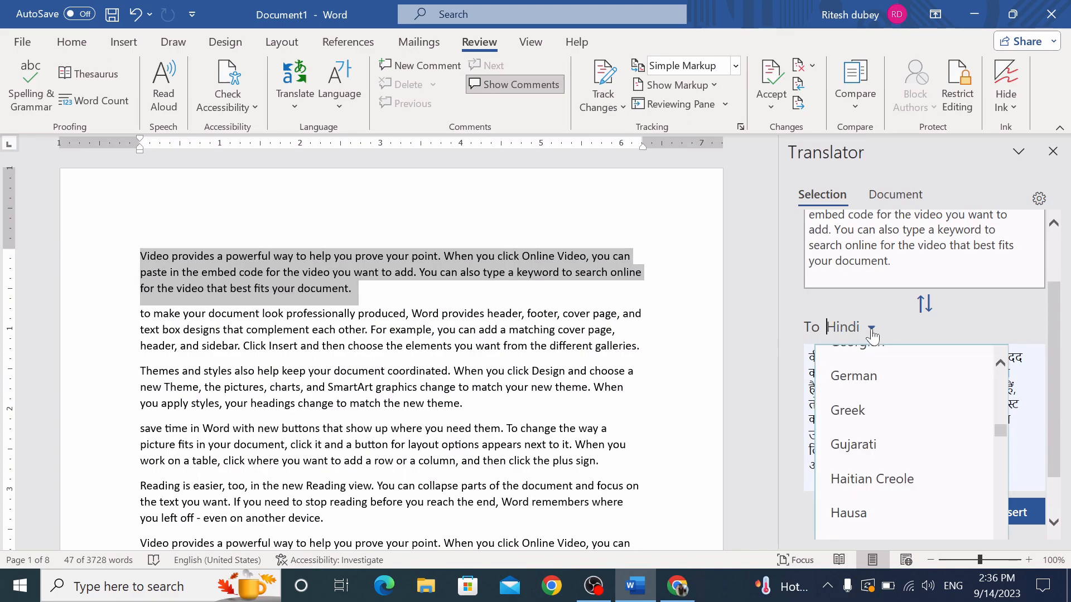
{"action": "left_click", "coordinate": [872, 379]}
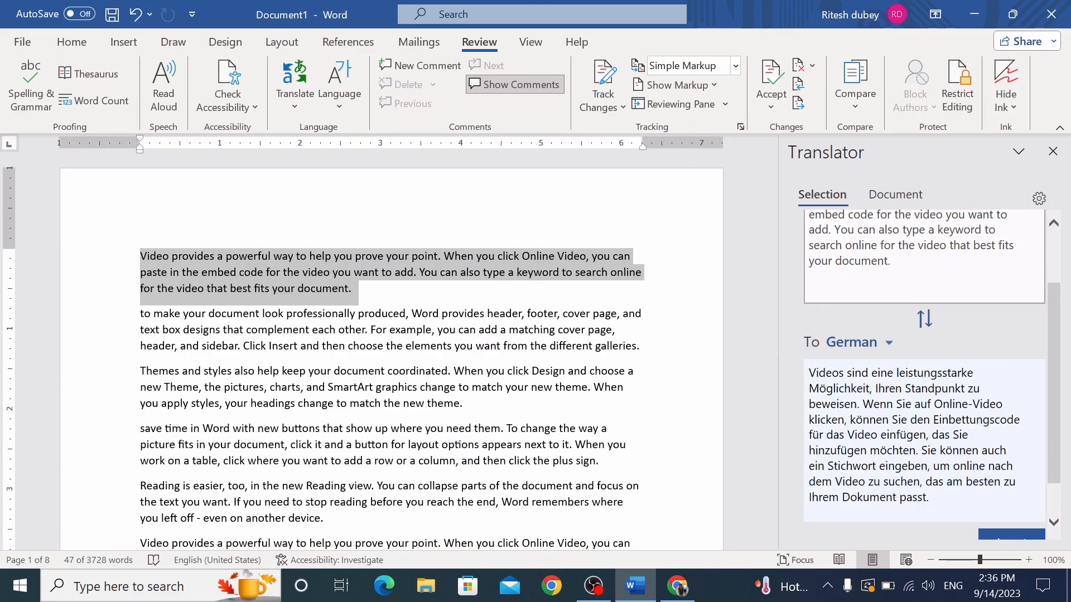
{"action": "left_click", "coordinate": [887, 343]}
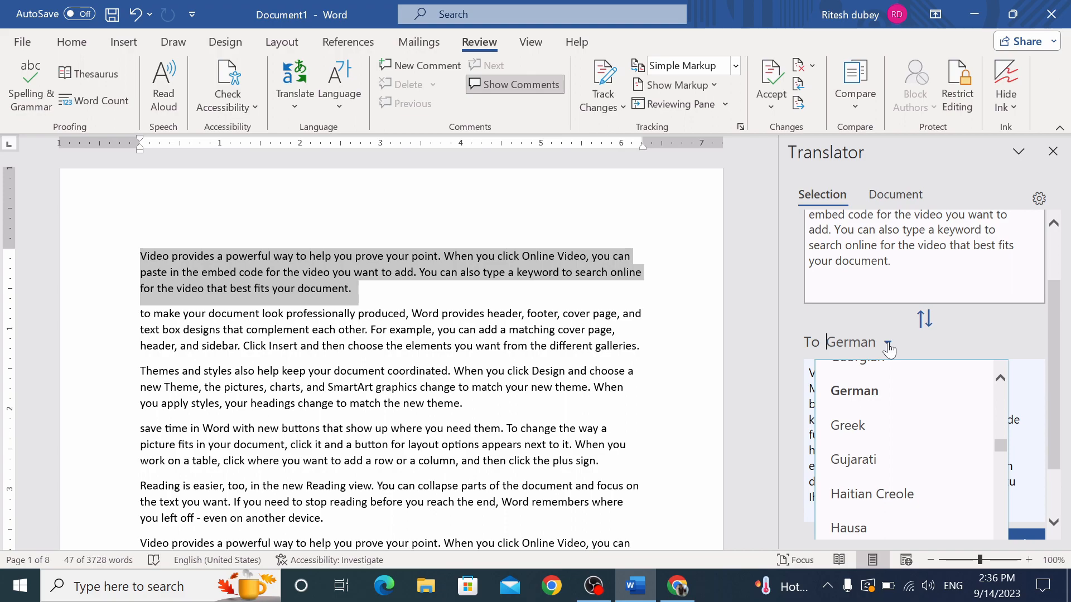
{"action": "left_click", "coordinate": [884, 460]}
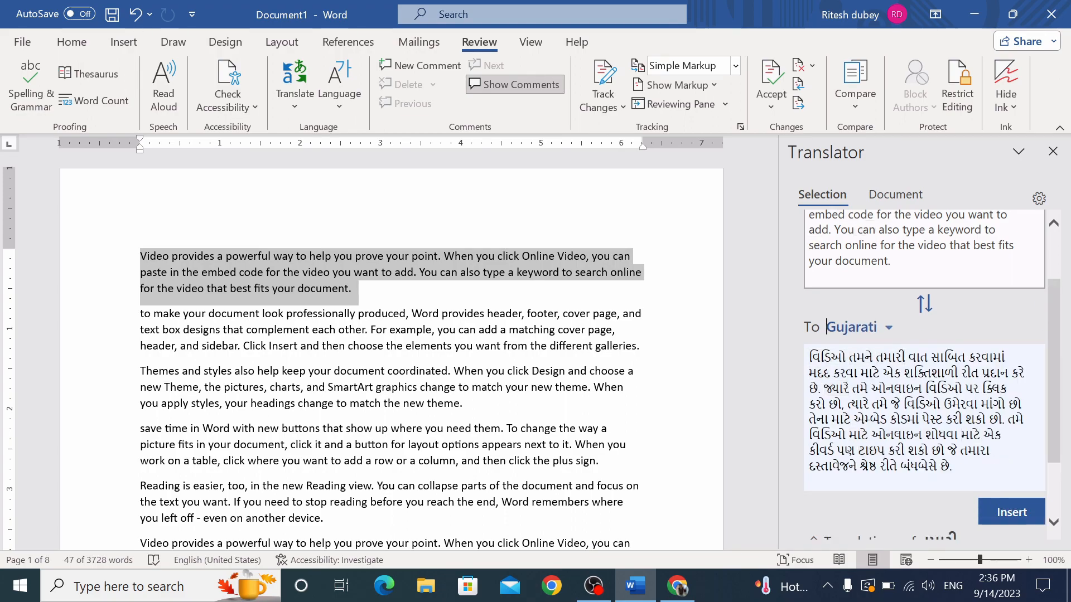
Set the translation's target language back to Hindi
{"action": "left_click", "coordinate": [889, 329]}
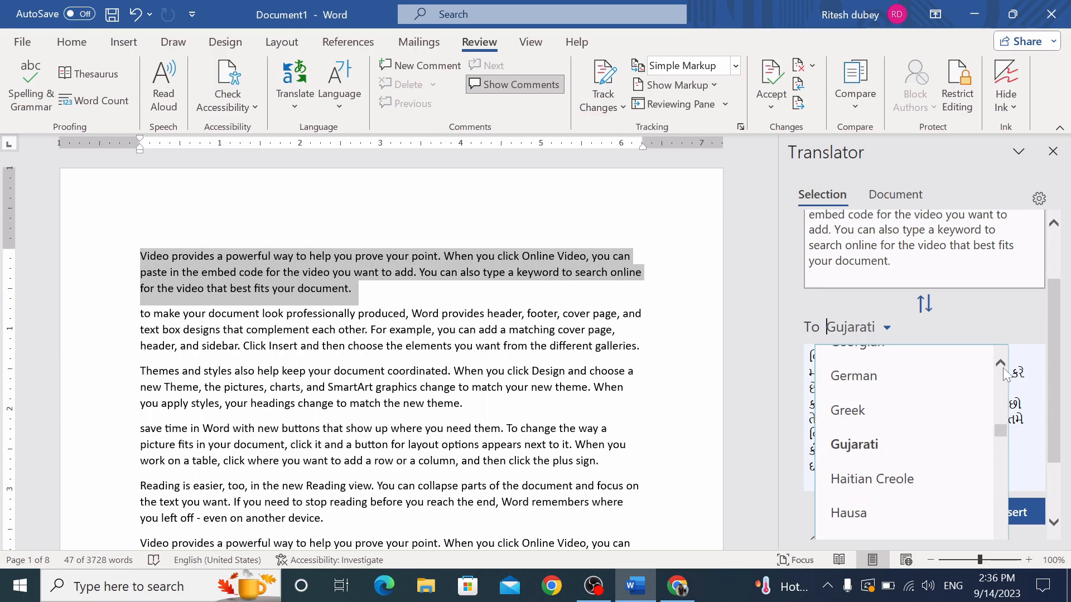
{"action": "scroll", "coordinate": [1002, 363], "scroll_direction": "up", "scroll_amount": 5}
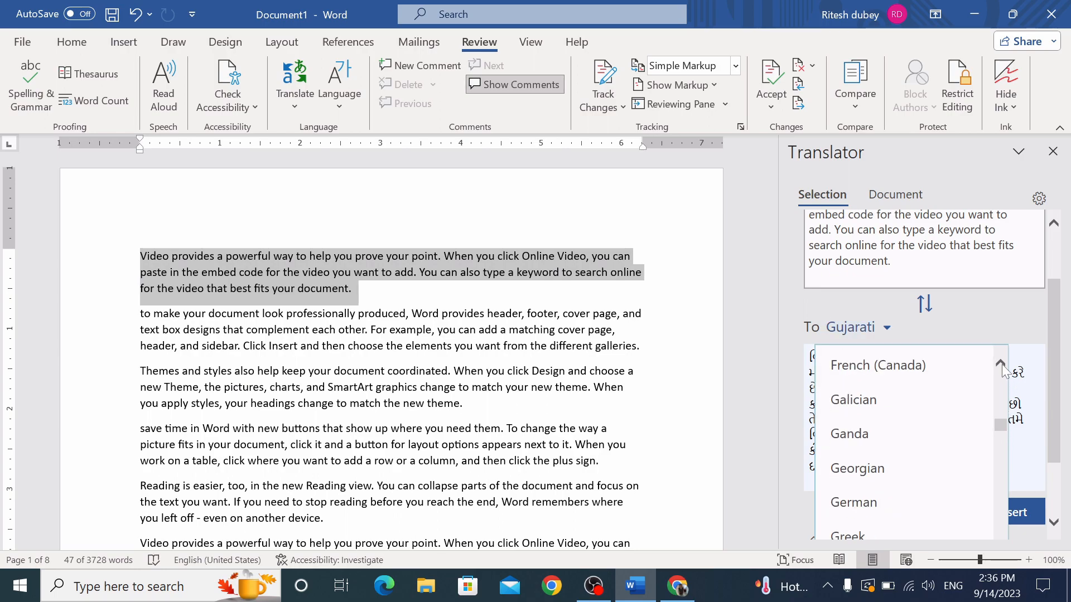
{"action": "scroll", "coordinate": [1001, 364], "scroll_direction": "up", "scroll_amount": 3}
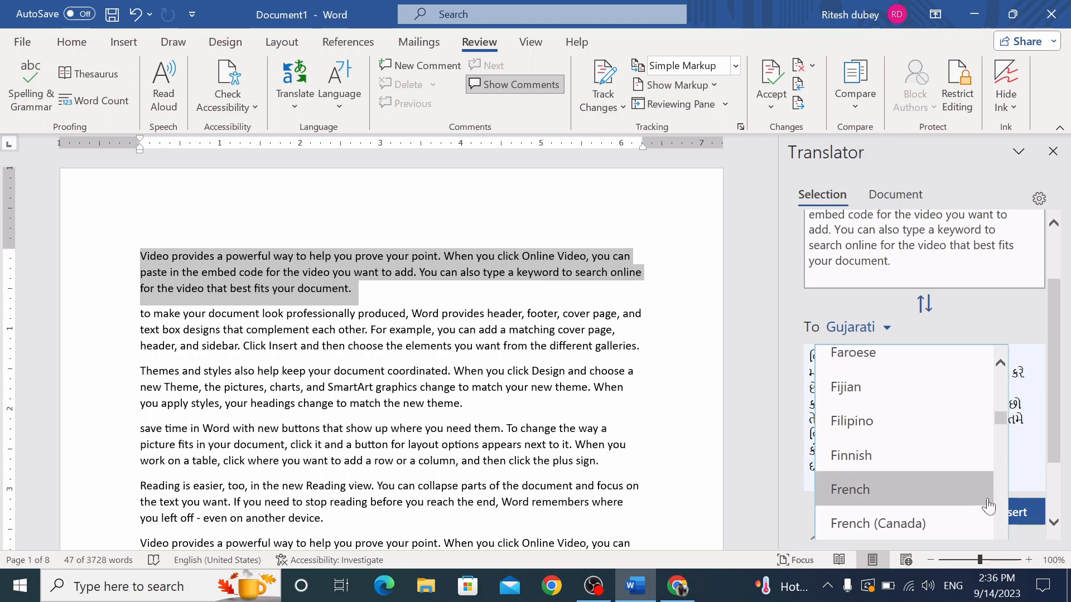
{"action": "left_click_drag", "start_coordinate": [996, 413], "coordinate": [1003, 434]}
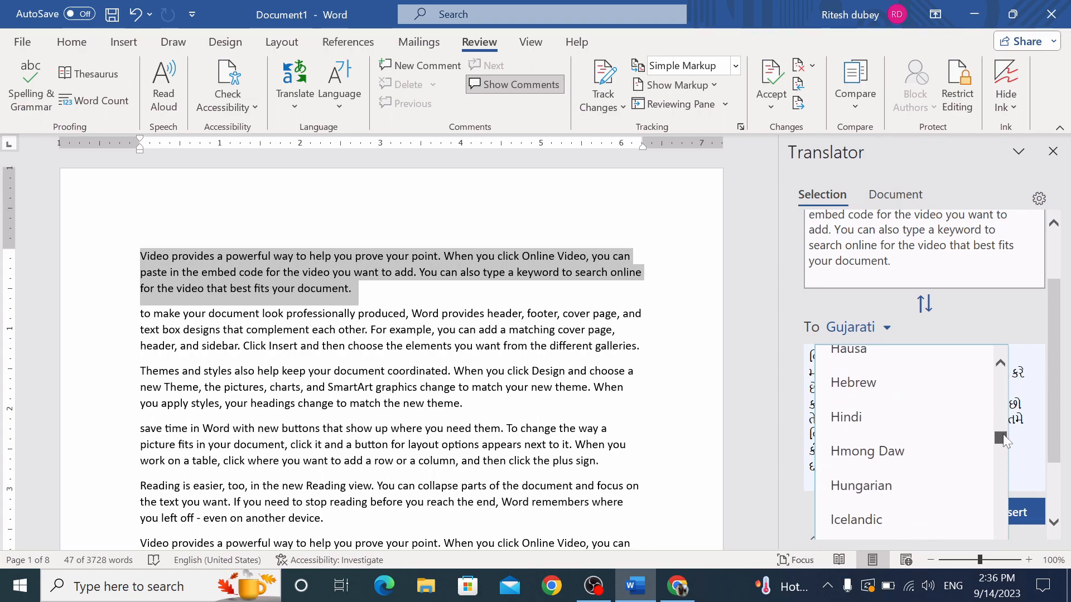
{"action": "left_click", "coordinate": [869, 418]}
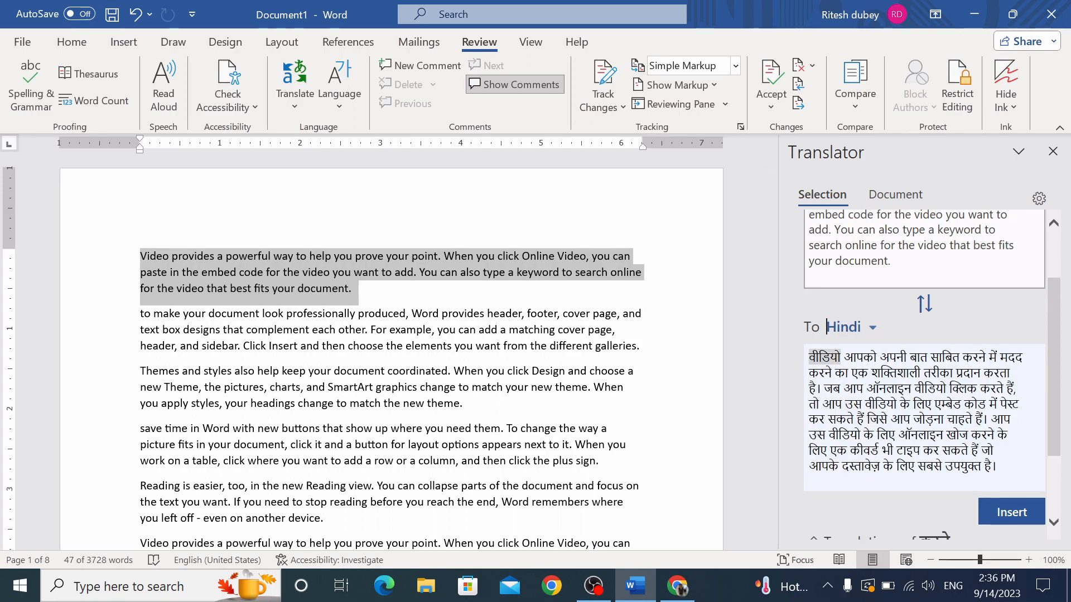
Copy the Hindi translation into a new paragraph below the first one and close the Translator
{"action": "left_click_drag", "start_coordinate": [809, 357], "coordinate": [996, 469]}
{"action": "key", "text": "ctrl+c"}
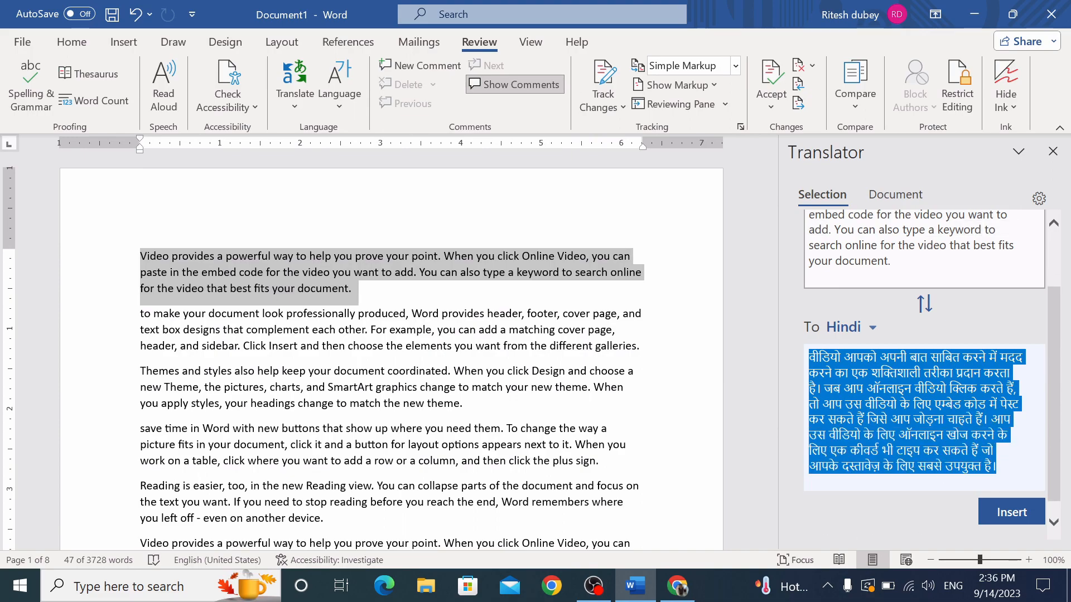
{"action": "left_click", "coordinate": [383, 304]}
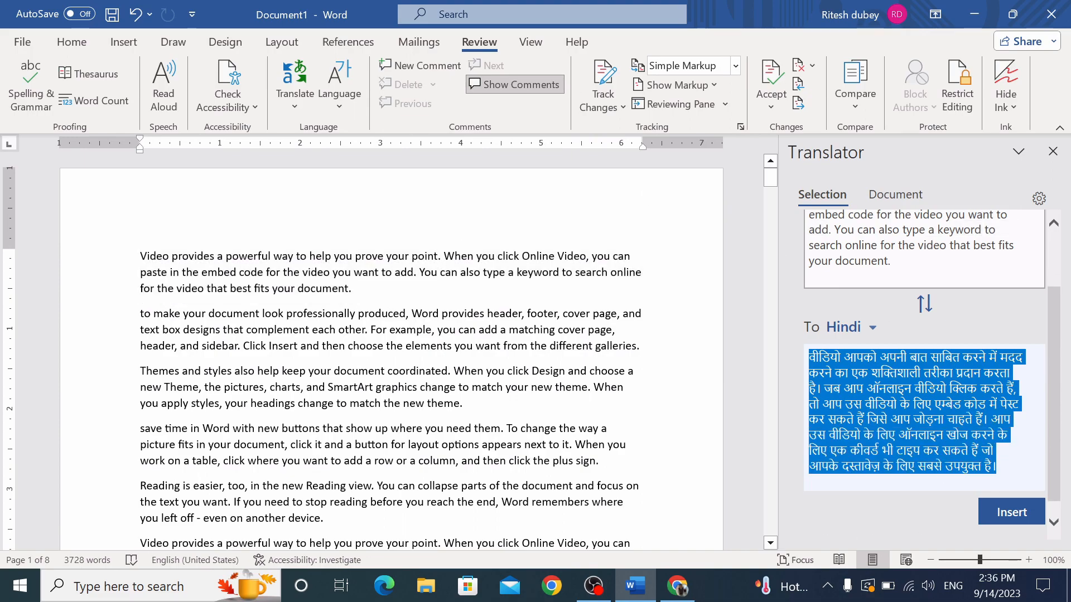
{"action": "key", "text": "Return"}
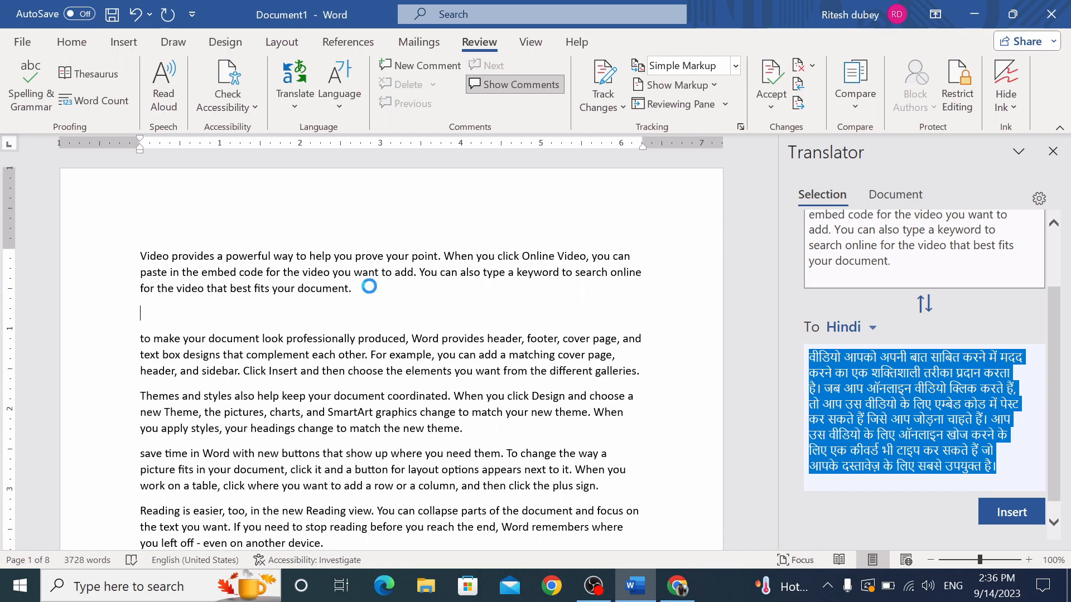
{"action": "key", "text": "ctrl+v"}
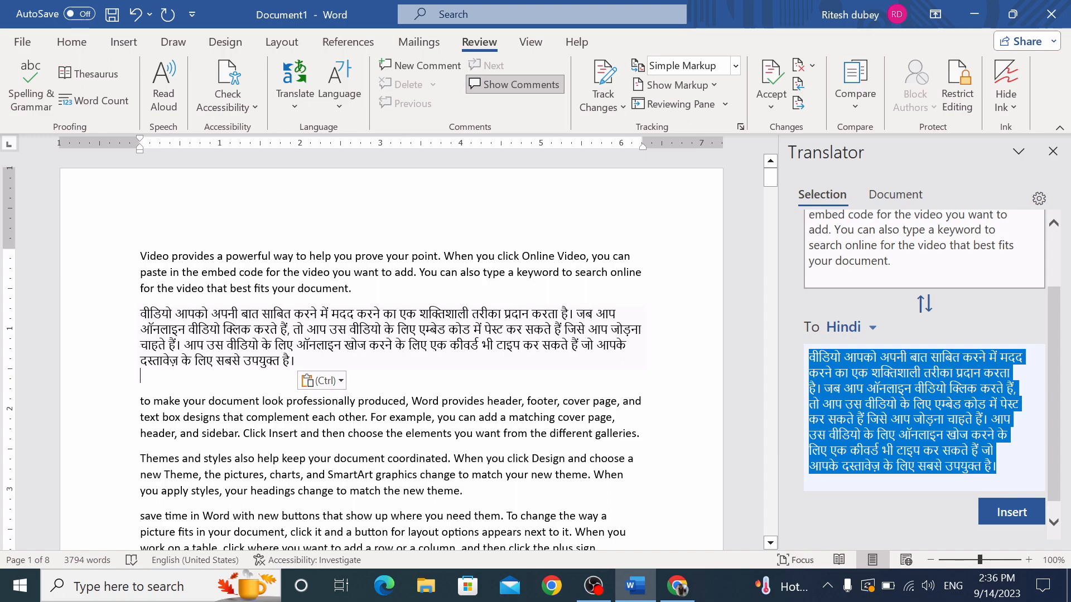
{"action": "left_click", "coordinate": [1053, 151]}
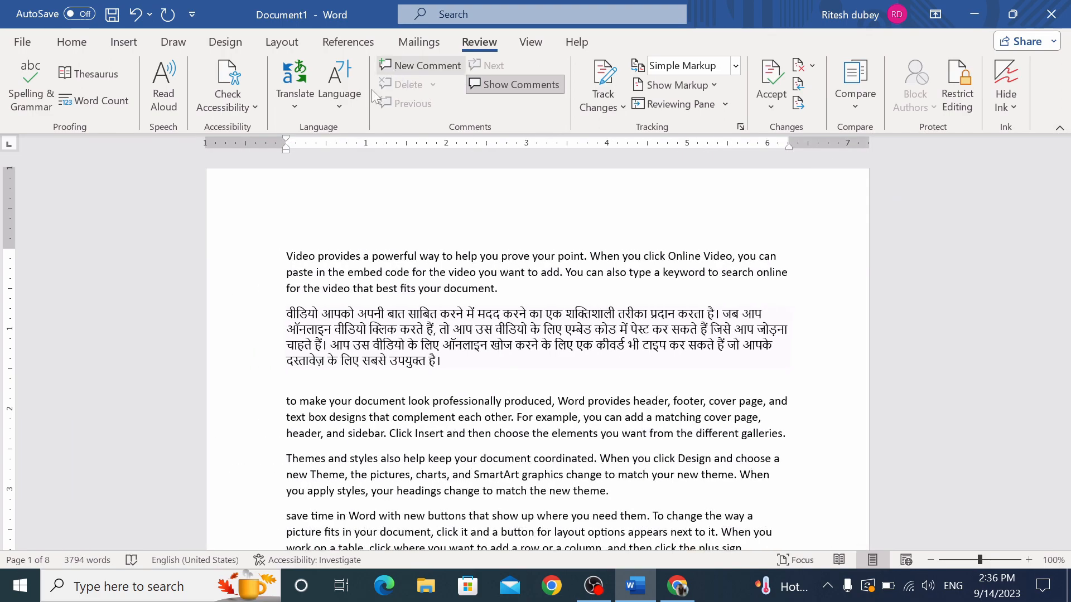
Add a comment to the first line of the document reading "Fg", "Gd", "Fg", "F", "g" on separate lines
{"action": "left_click", "coordinate": [243, 269]}
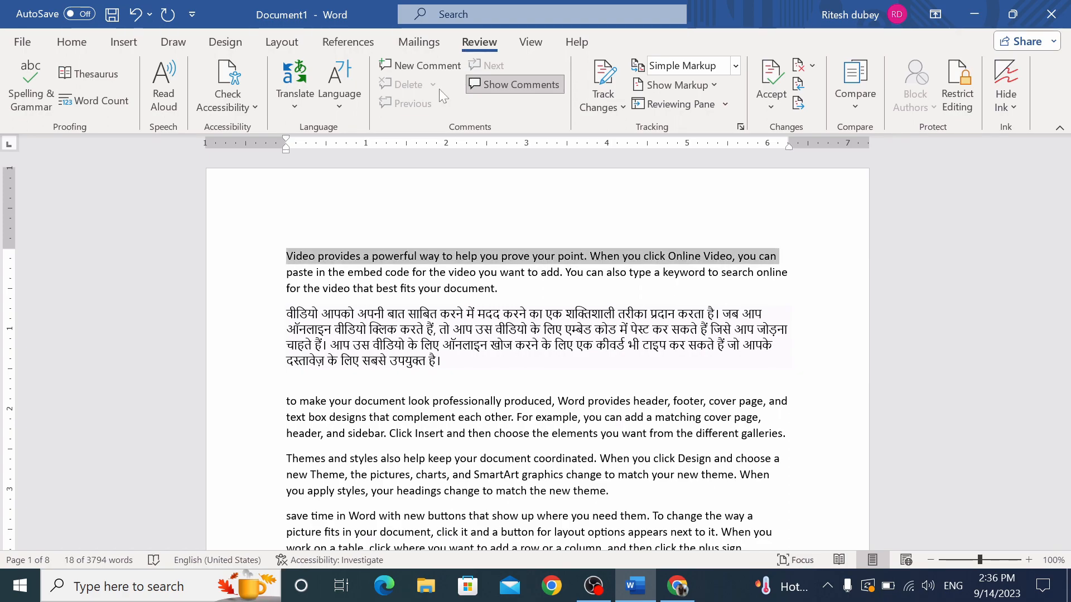
{"action": "left_click", "coordinate": [425, 67]}
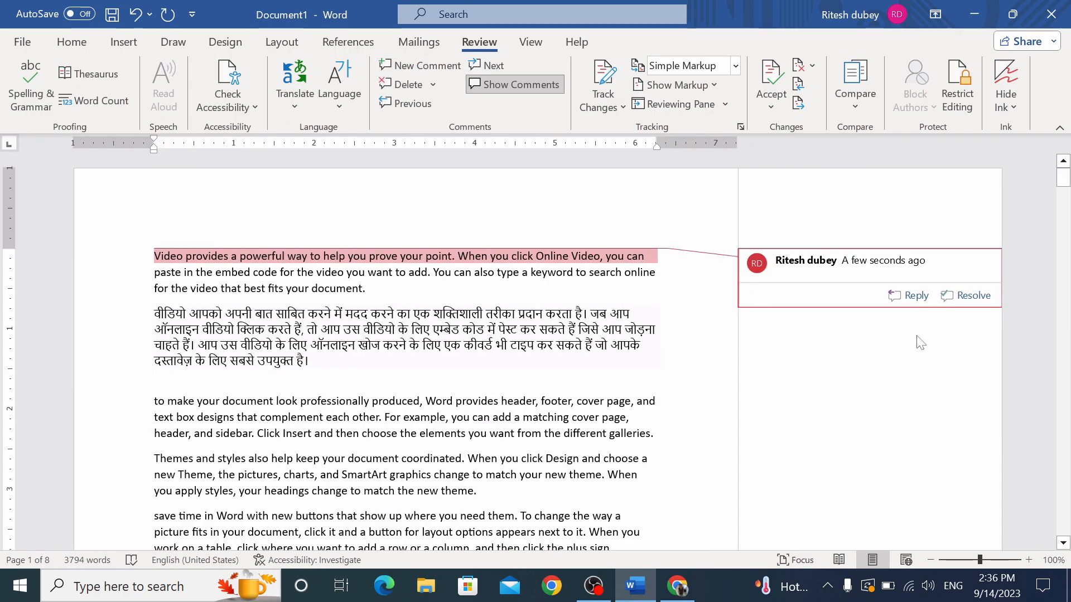
{"action": "type", "text": "Fg Gd Fg F g"}
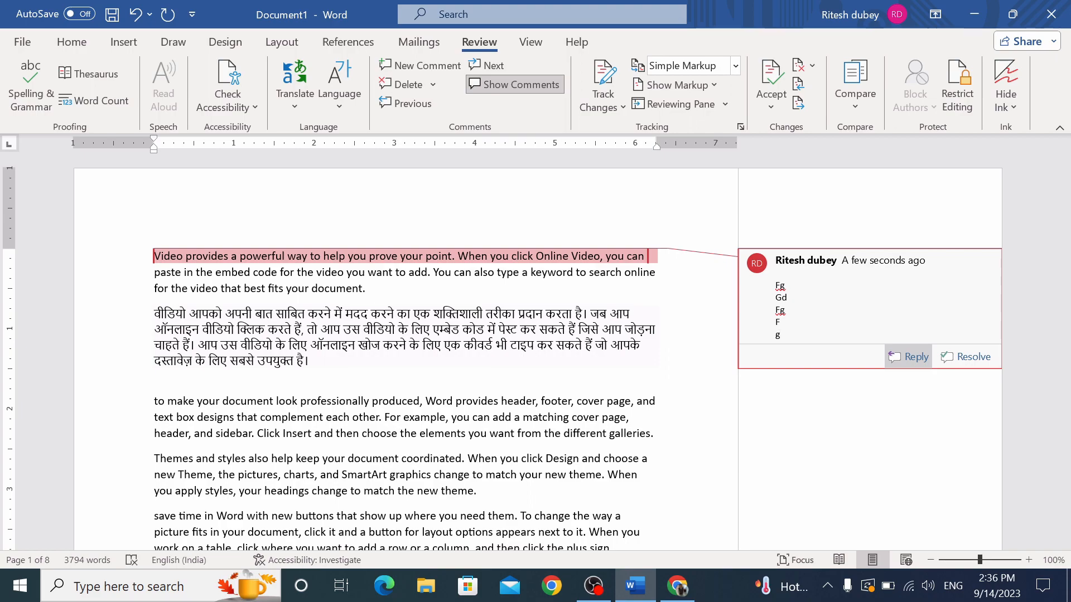
Add a comment to the line starting "Themes and styles" with "fdf", "df", "sf", "d", "fs" on separate lines
{"action": "left_click", "coordinate": [117, 468]}
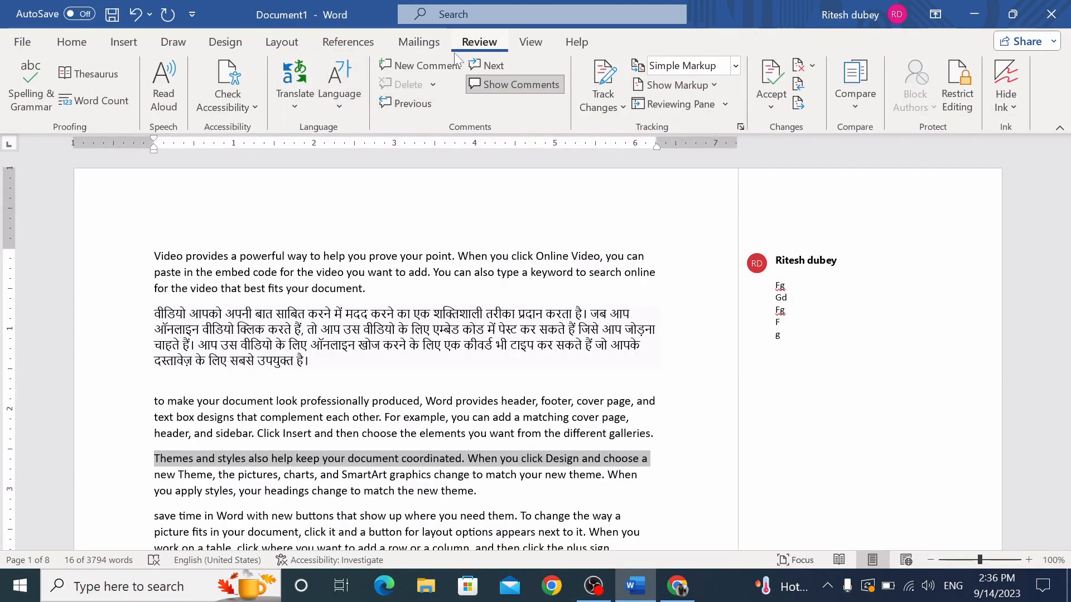
{"action": "left_click", "coordinate": [419, 66]}
{"action": "type", "text": "fdf df  sf d fs"}
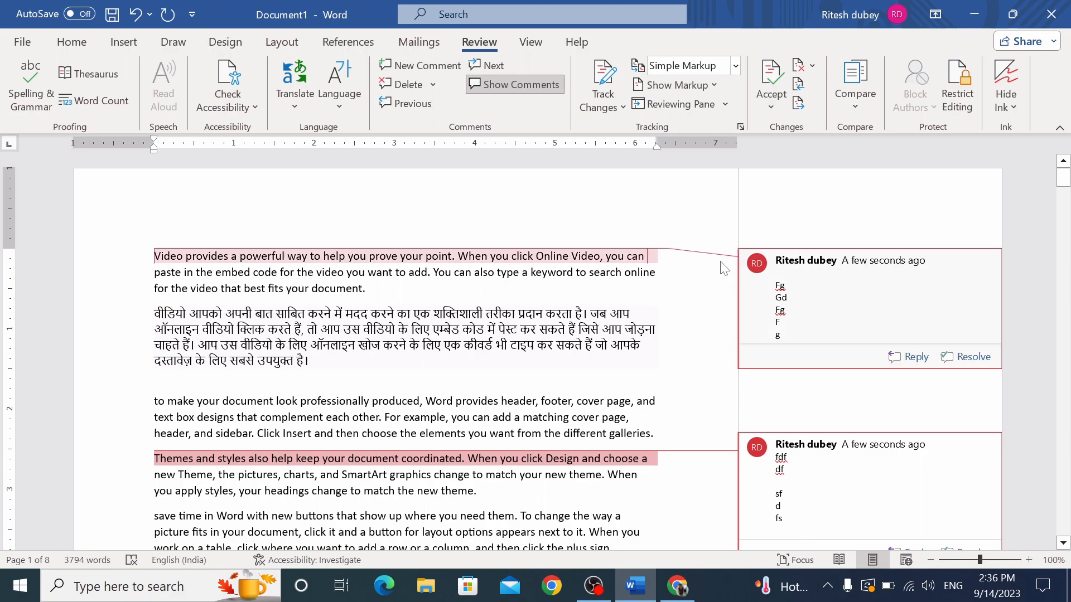
Hide the comments from the displayed markup and show them again
{"action": "left_click", "coordinate": [716, 88]}
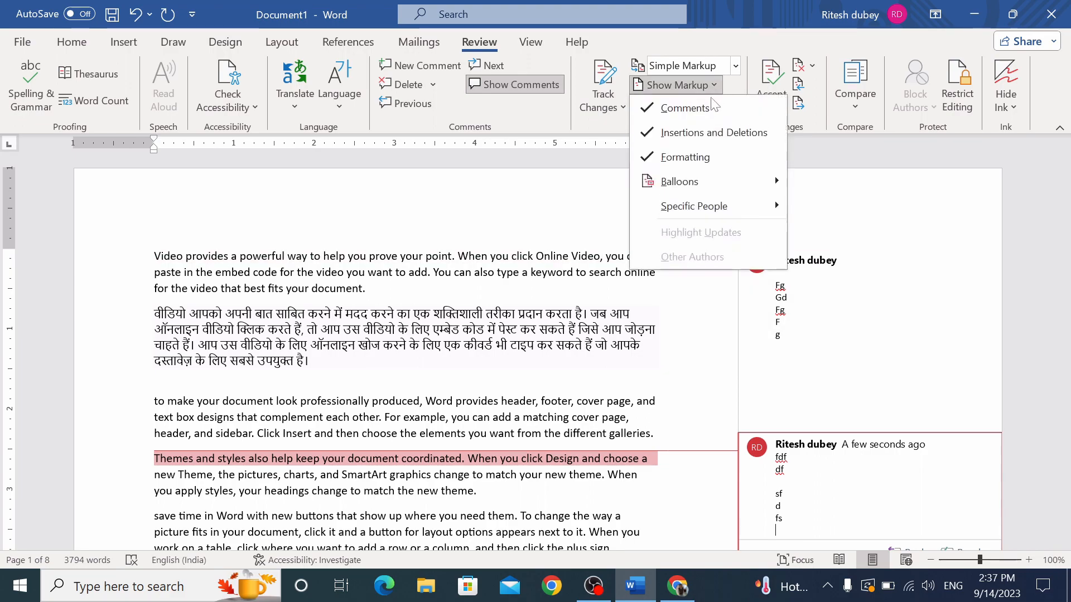
{"action": "left_click", "coordinate": [704, 108]}
{"action": "left_click", "coordinate": [714, 84]}
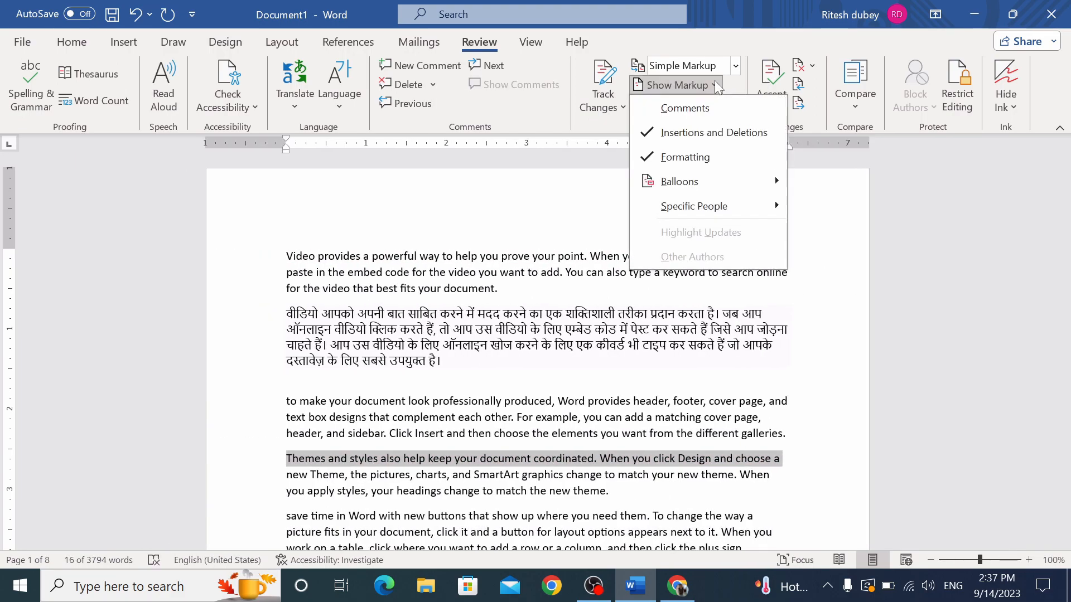
{"action": "left_click", "coordinate": [709, 103]}
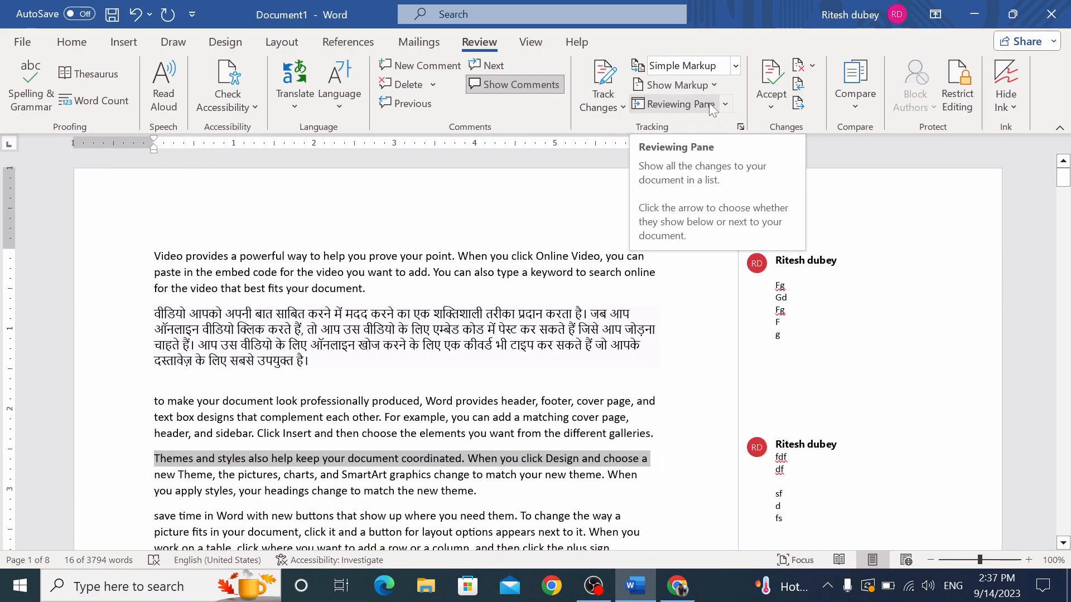
Delete all comments in the document
{"action": "left_click", "coordinate": [436, 88]}
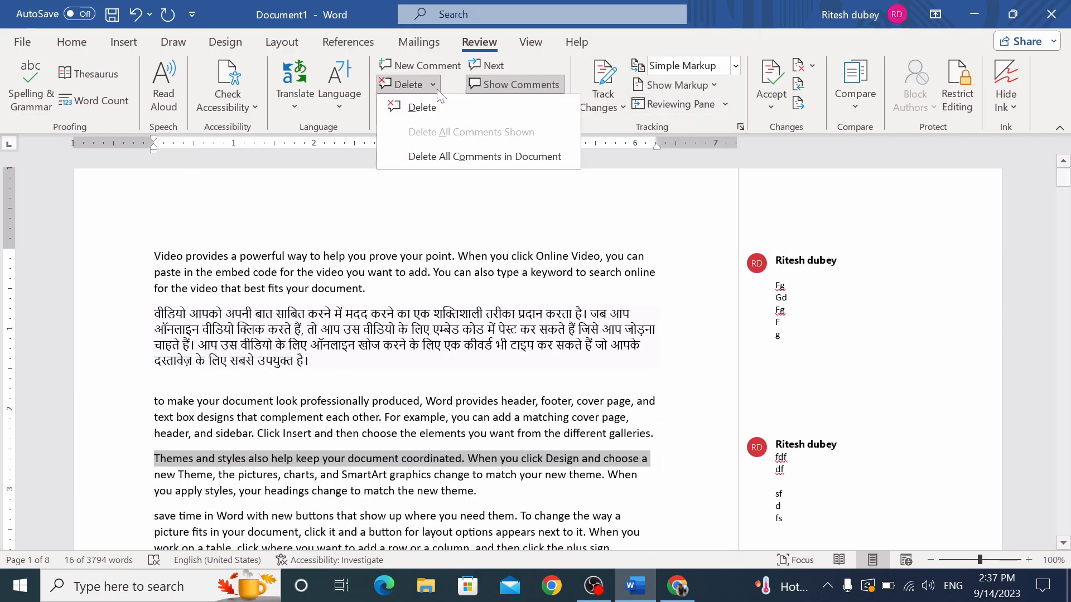
{"action": "left_click", "coordinate": [466, 158]}
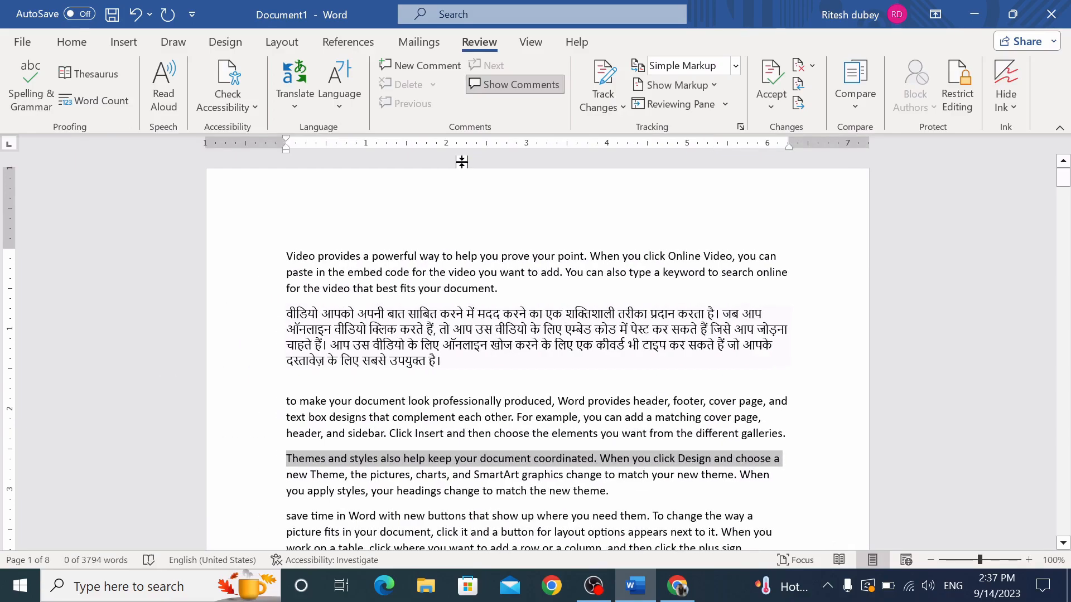
Turn on Track Changes and insert "gdf", "Gd", "G", "Df", "Gd", "Fg" and "dg" on separate lines after the first paragraph's text
{"action": "left_click", "coordinate": [787, 433]}
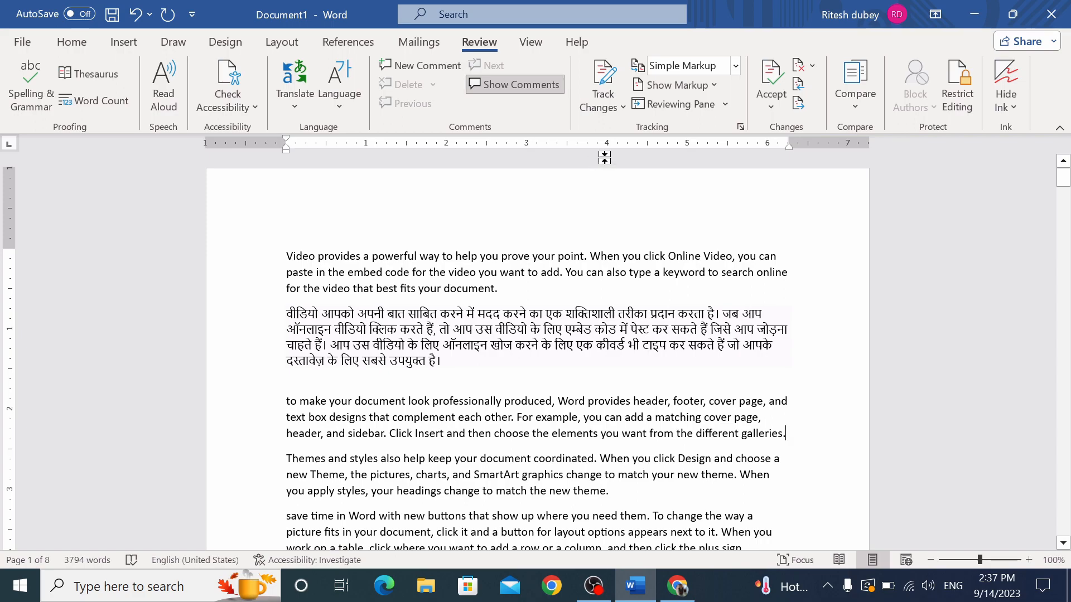
{"action": "left_click", "coordinate": [620, 108]}
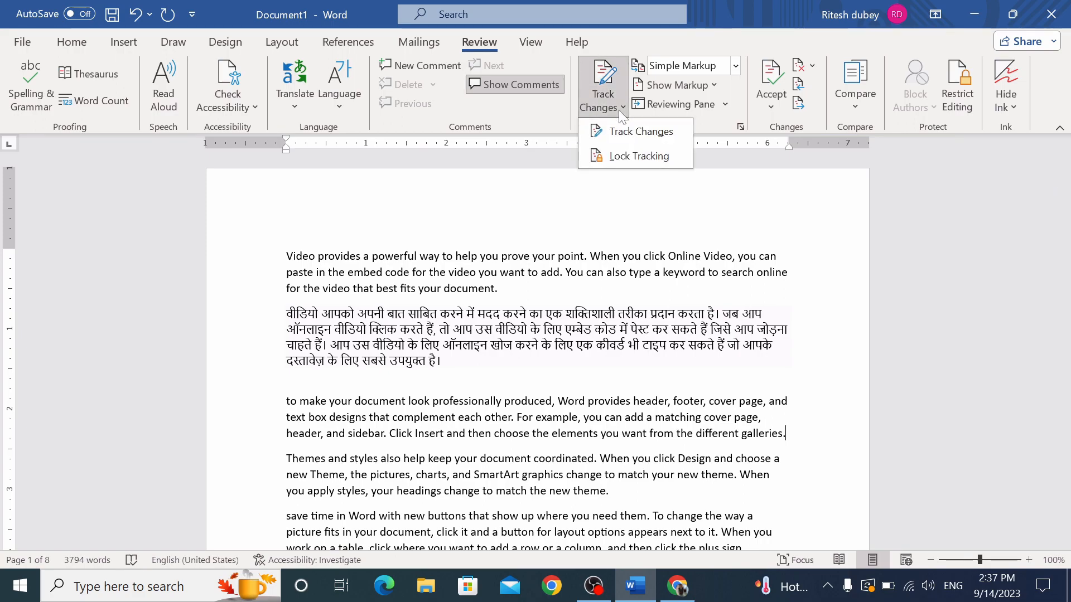
{"action": "left_click", "coordinate": [635, 134]}
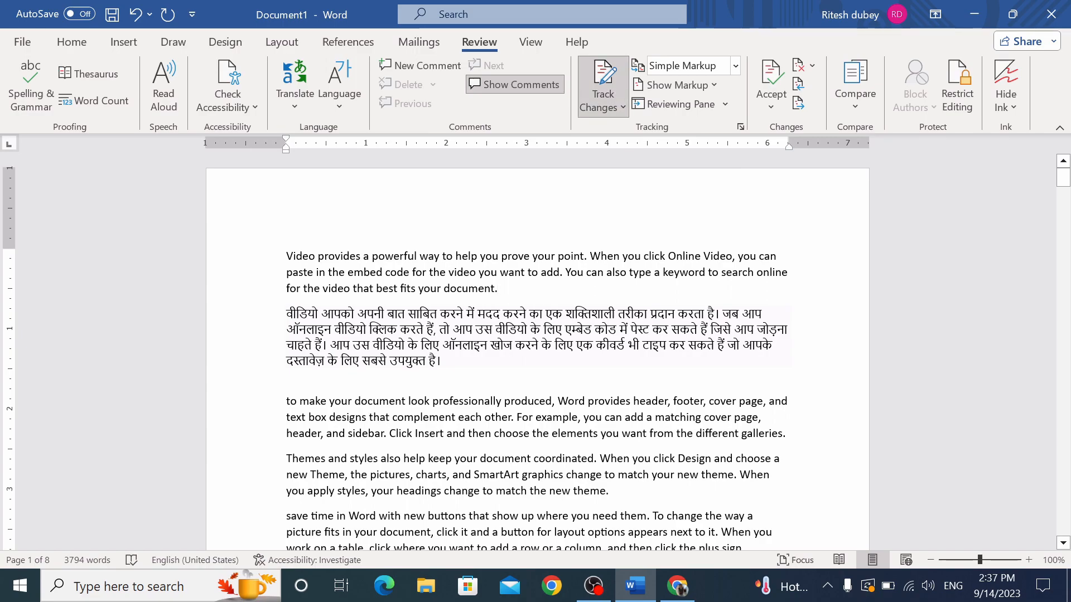
{"action": "type", "text": "gdf"}
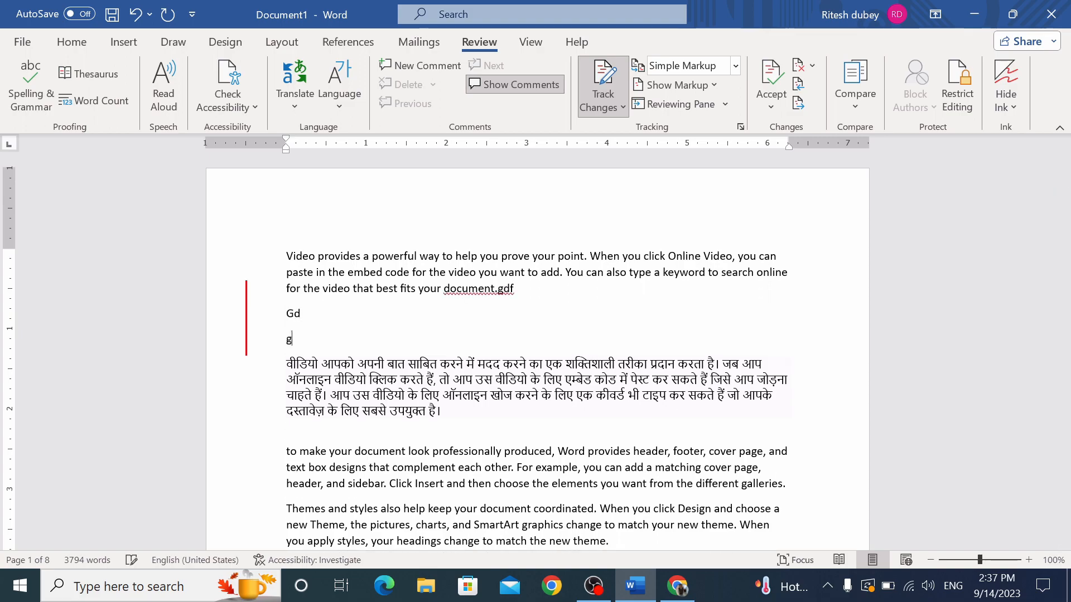
{"action": "type", "text": " Gd G Df Gd fg"}
{"action": "key", "text": "Return"}
{"action": "key", "text": "Return"}
{"action": "type", "text": "dg"}
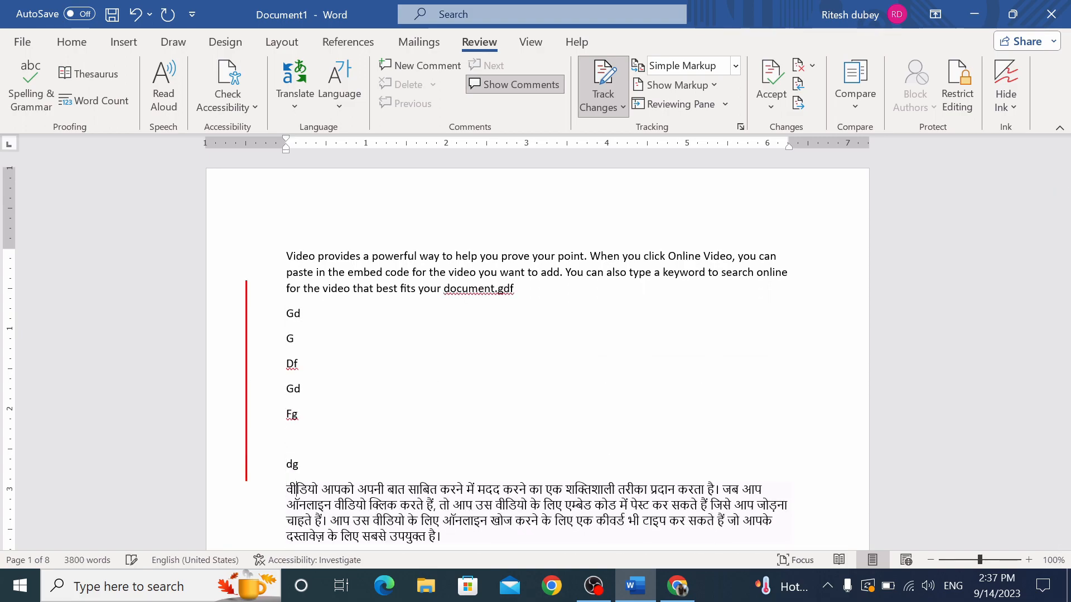
Insert stray letters "df", "gdf", "g" and "fgd" into successive lines of the Hindi paragraph as tracked changes
{"action": "key", "text": "Right"}
{"action": "type", "text": "df"}
{"action": "key", "text": "Down"}
{"action": "type", "text": "gdf"}
{"action": "key", "text": "Down"}
{"action": "type", "text": "g"}
{"action": "key", "text": "Down"}
{"action": "type", "text": "fgd"}
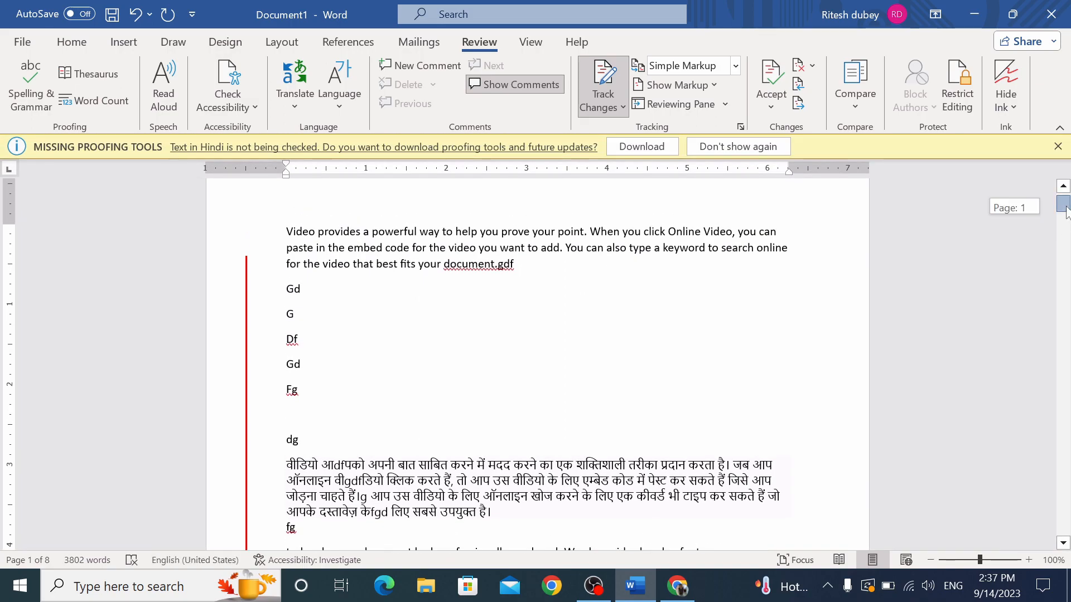
Accept all tracked changes in the document and undo the acceptance
{"action": "left_click", "coordinate": [771, 109]}
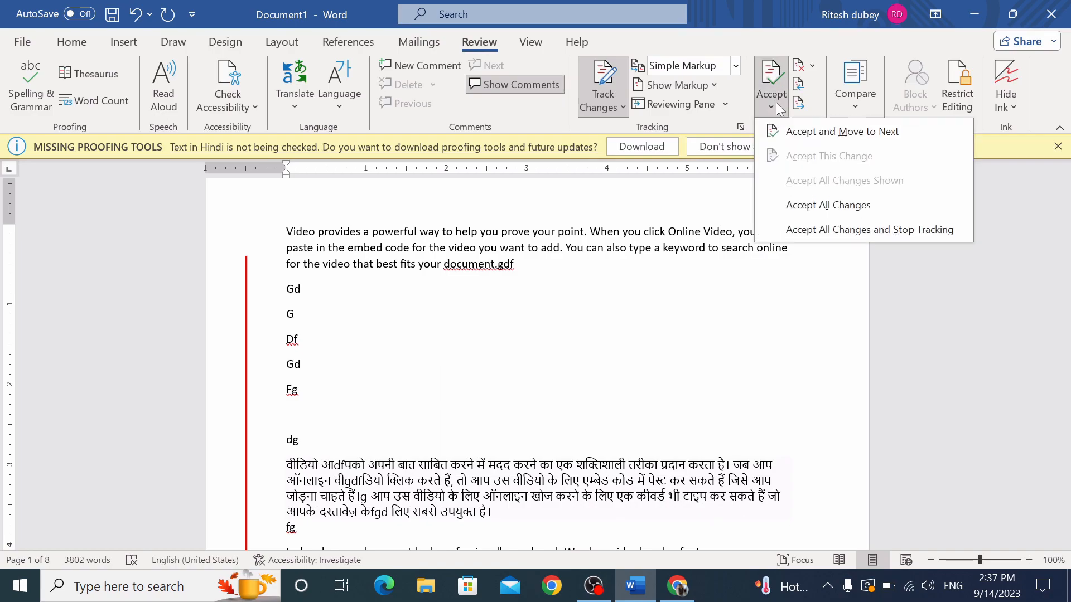
{"action": "left_click", "coordinate": [844, 222]}
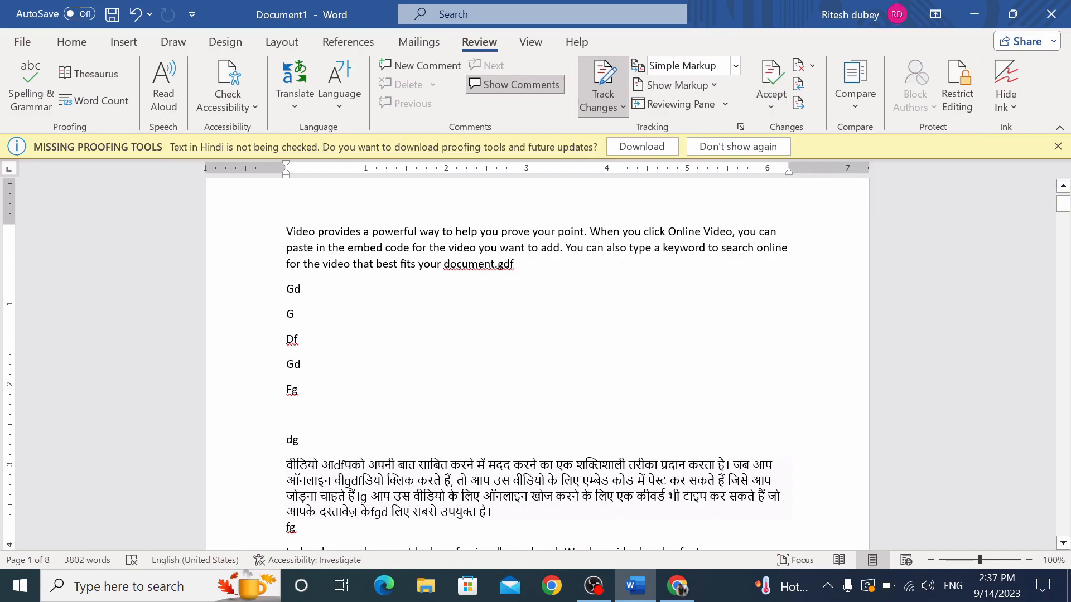
{"action": "key", "text": "ctrl+z"}
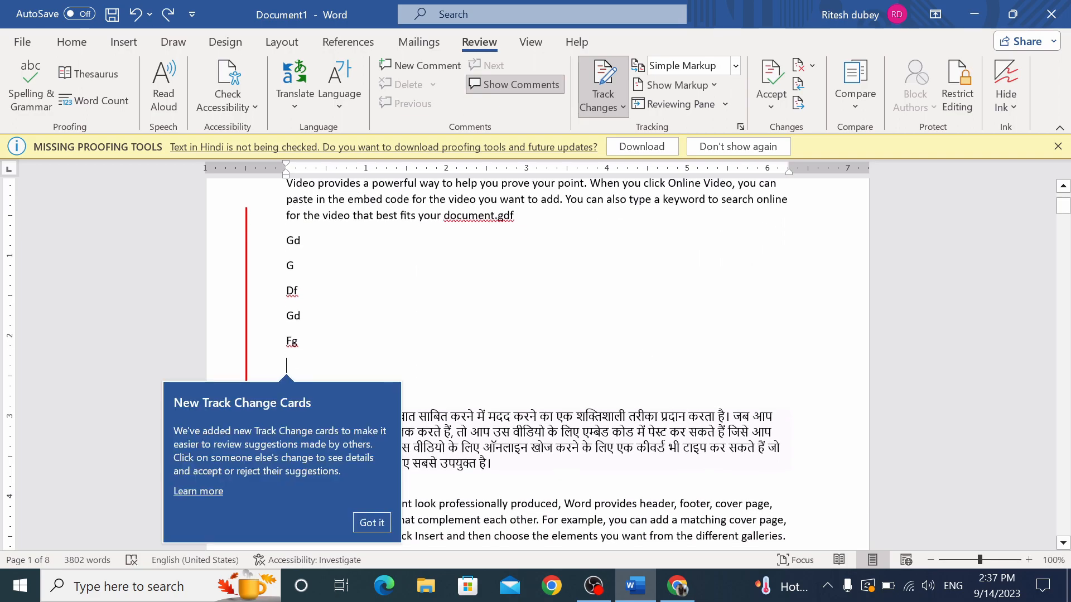
Reject all tracked changes in the document and turn off Track Changes
{"action": "left_click", "coordinate": [814, 67]}
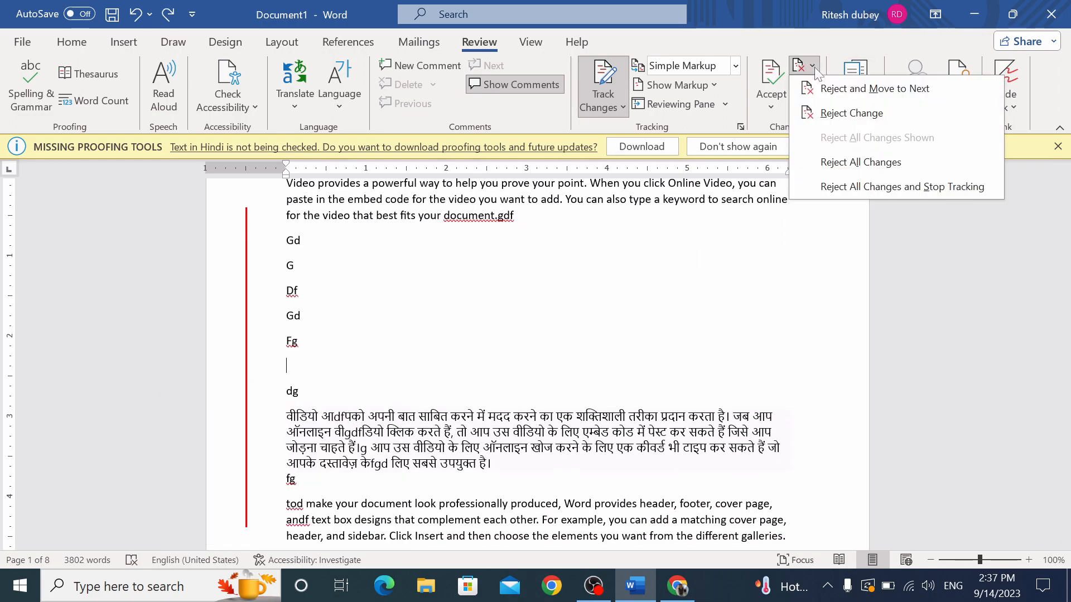
{"action": "left_click", "coordinate": [885, 167]}
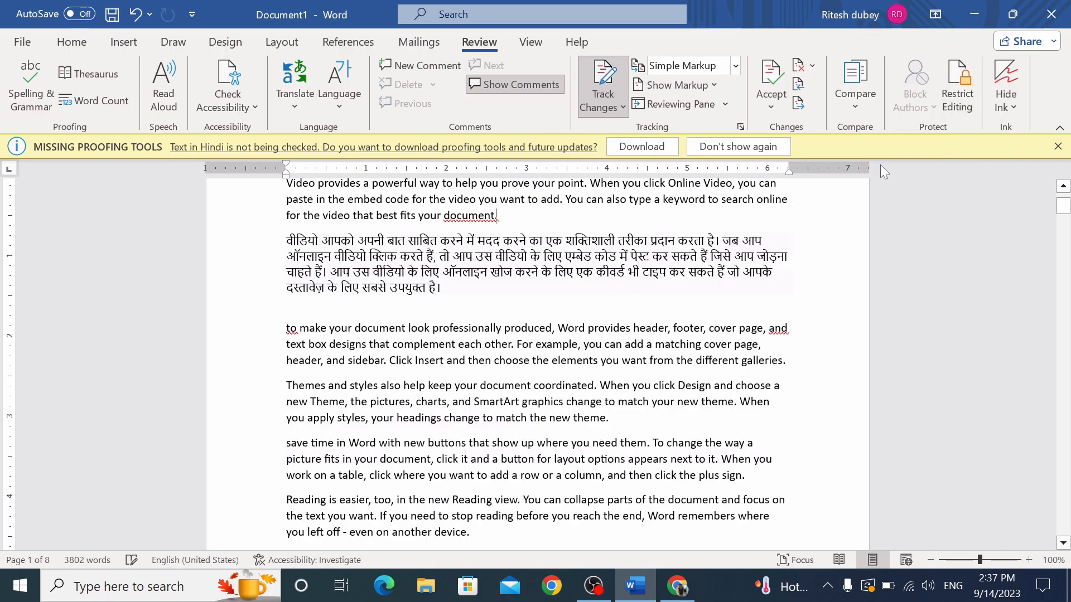
{"action": "left_click", "coordinate": [812, 67]}
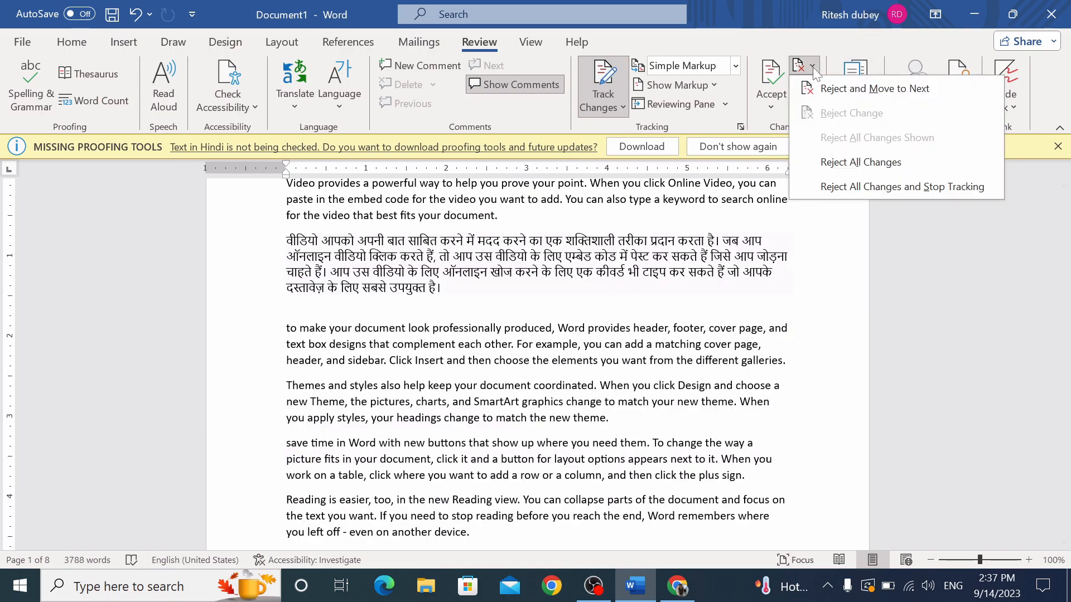
{"action": "left_click", "coordinate": [922, 189]}
{"action": "left_click", "coordinate": [594, 109]}
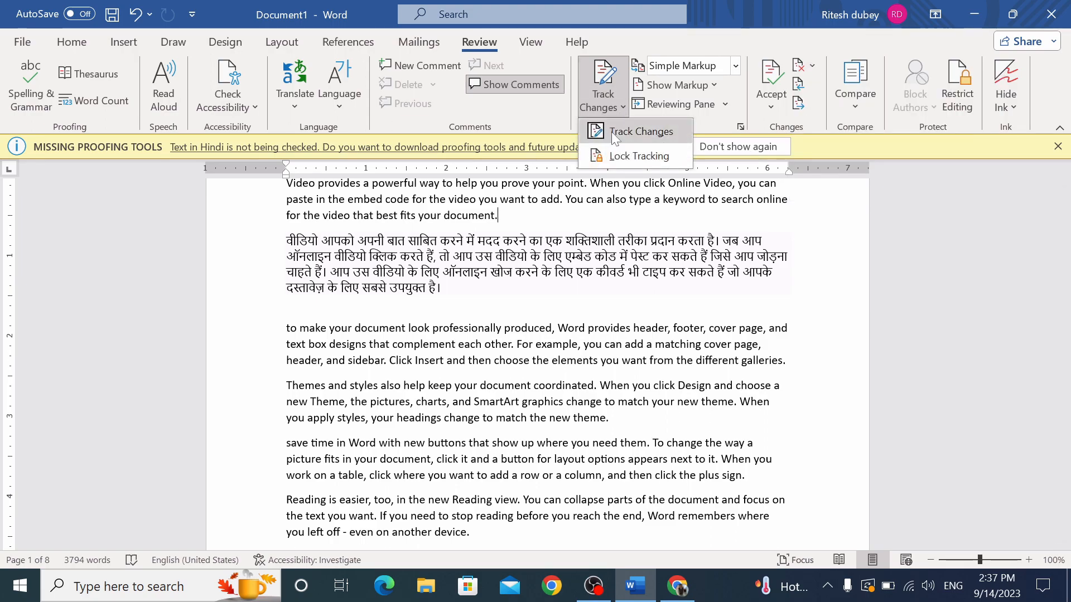
{"action": "left_click", "coordinate": [611, 131]}
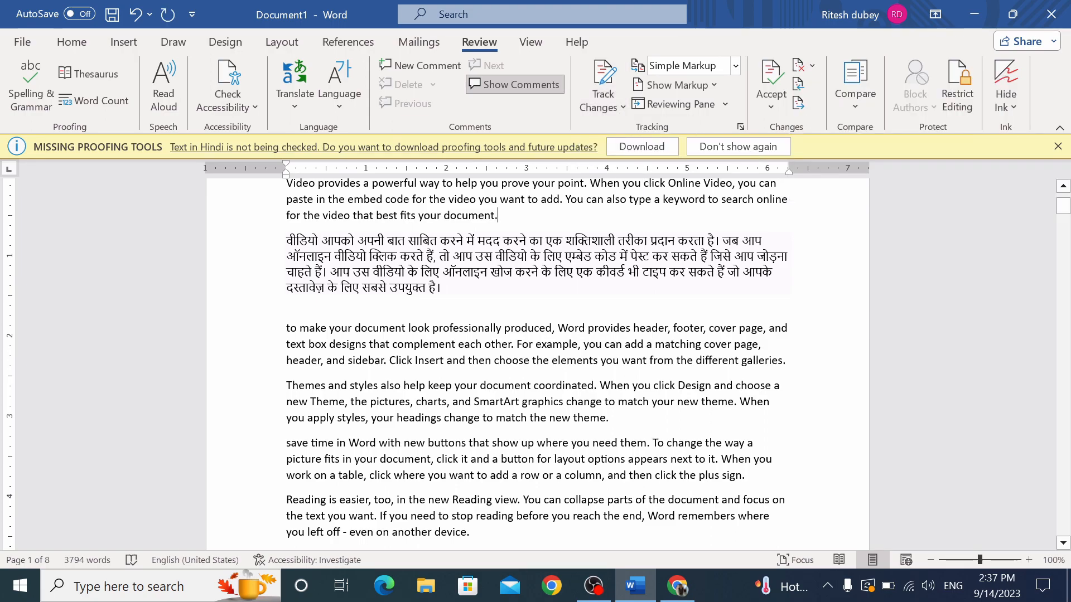
Compare two documents, using Document1 as the original and nca.docx as the revised version
{"action": "left_click", "coordinate": [849, 106]}
{"action": "left_click", "coordinate": [904, 165]}
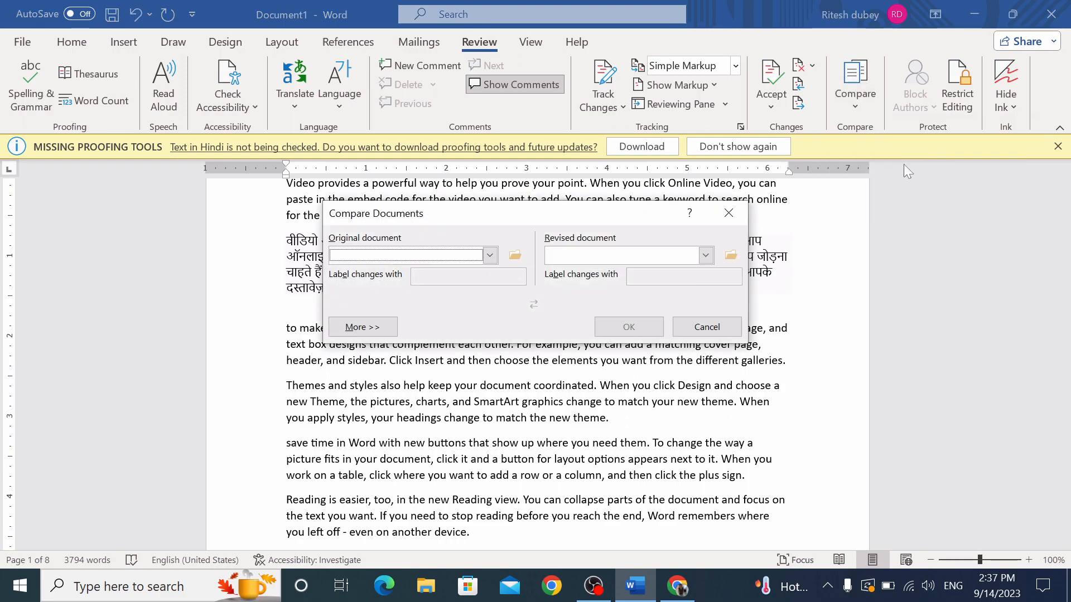
{"action": "left_click", "coordinate": [489, 255]}
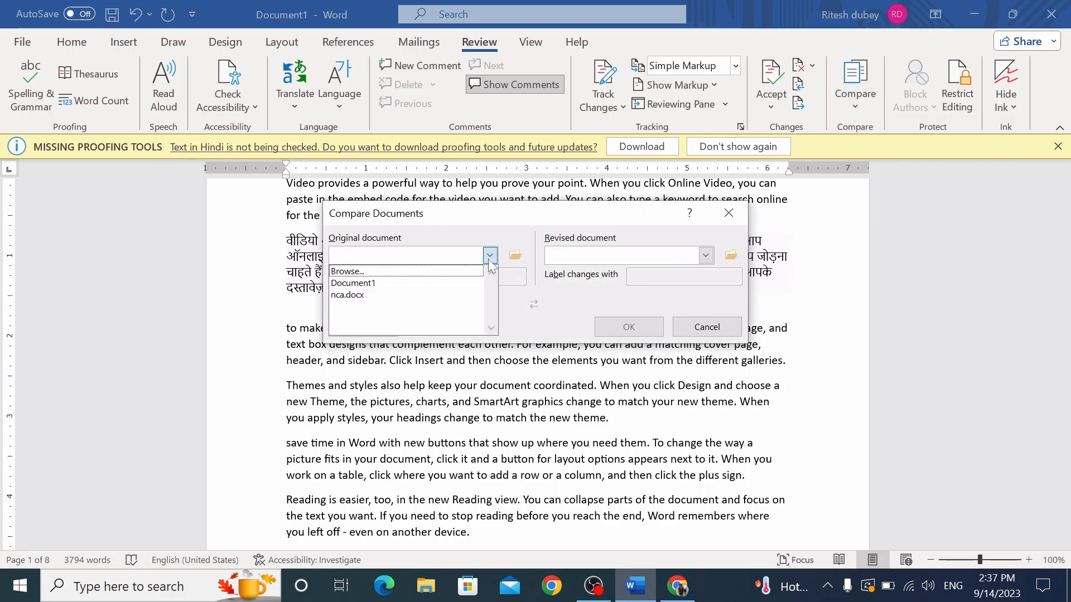
{"action": "left_click", "coordinate": [410, 286]}
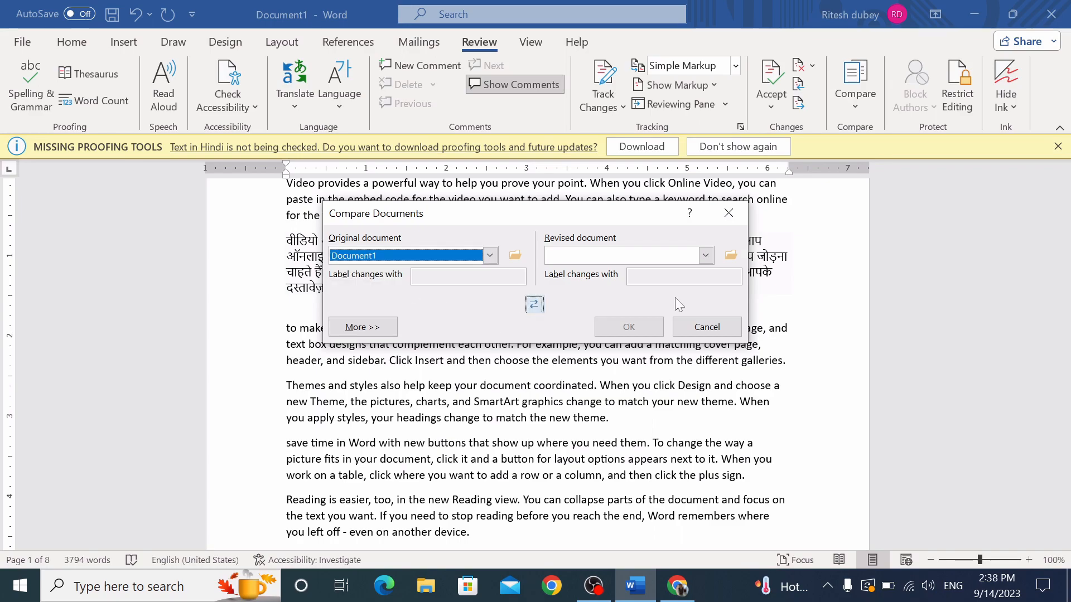
{"action": "left_click", "coordinate": [706, 255]}
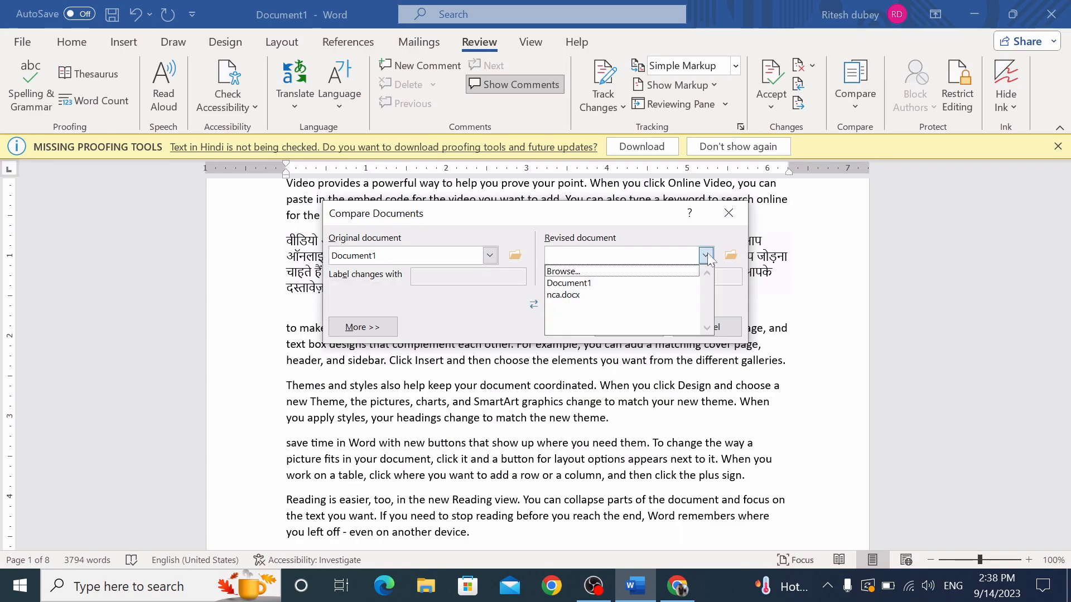
{"action": "left_click", "coordinate": [560, 296]}
{"action": "left_click", "coordinate": [613, 331]}
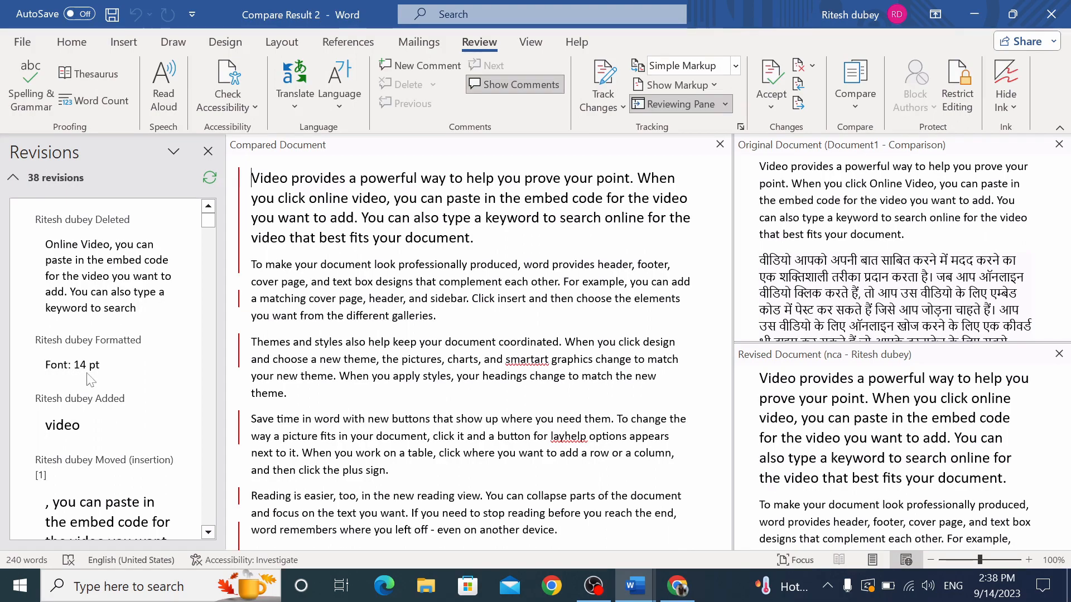
Examine the listed revisions, and close the comparison result and the missing proofing tools notice
{"action": "left_click", "coordinate": [208, 533]}
{"action": "left_click", "coordinate": [208, 534]}
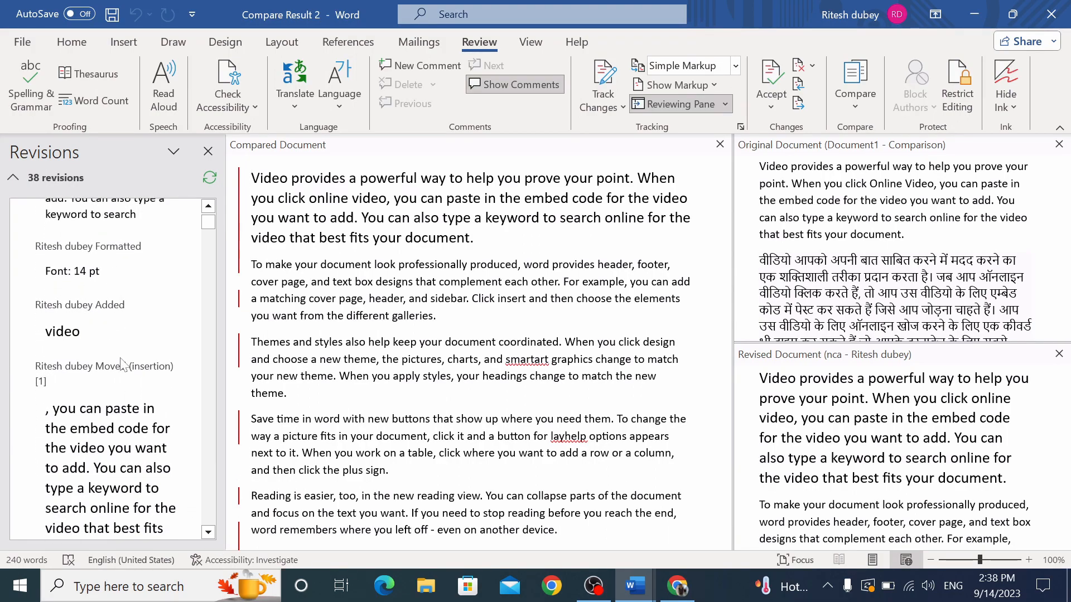
{"action": "left_click", "coordinate": [1052, 14]}
{"action": "left_click", "coordinate": [636, 328]}
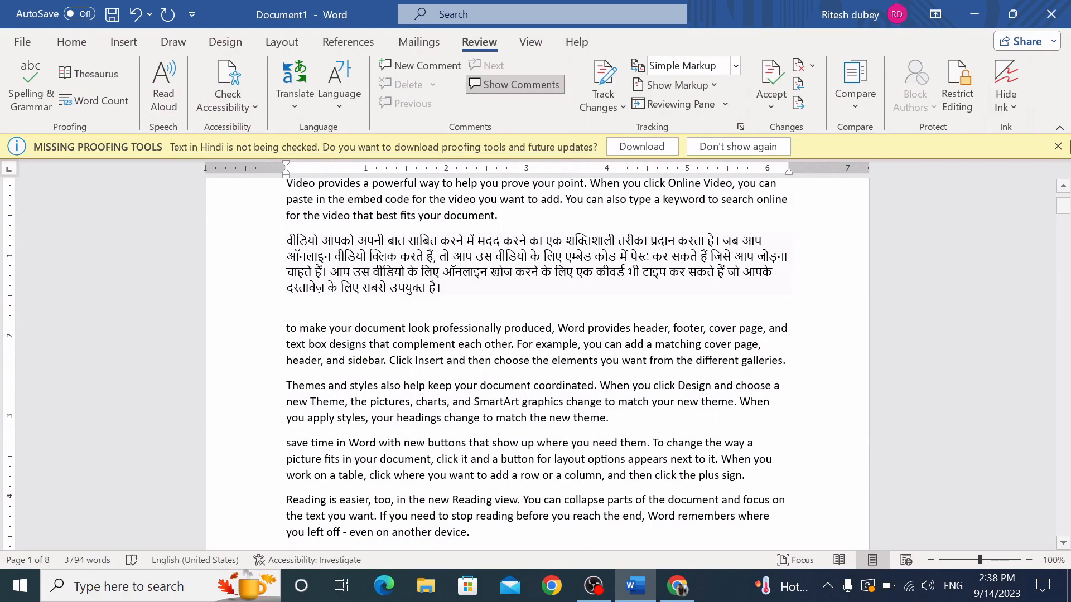
{"action": "left_click", "coordinate": [1058, 147]}
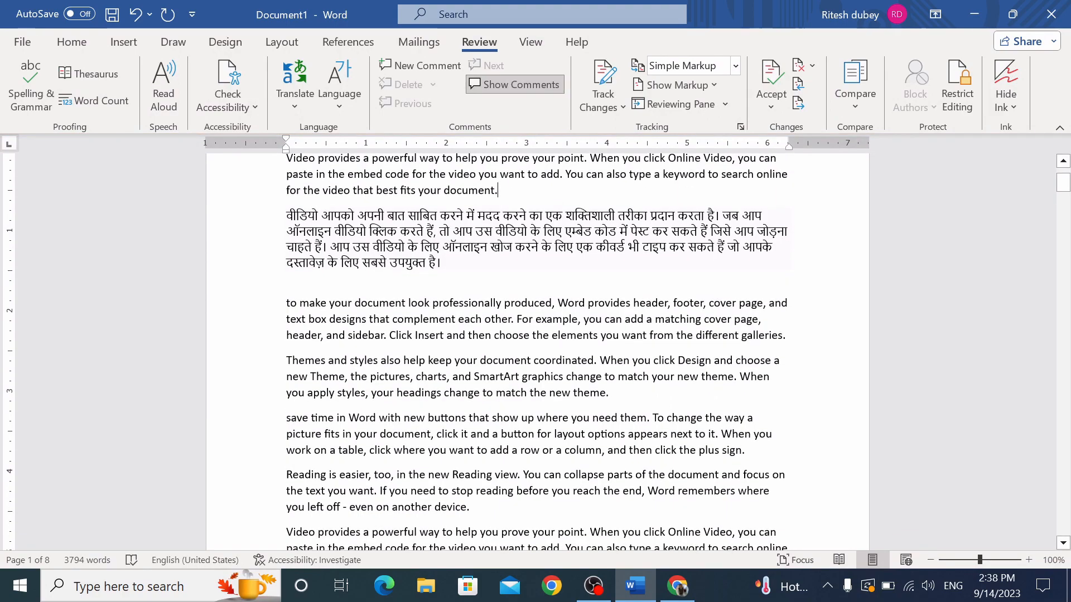
Restrict editing by limiting formatting to a selection of styles and allowing only No changes (Read only)
{"action": "left_click", "coordinate": [959, 106]}
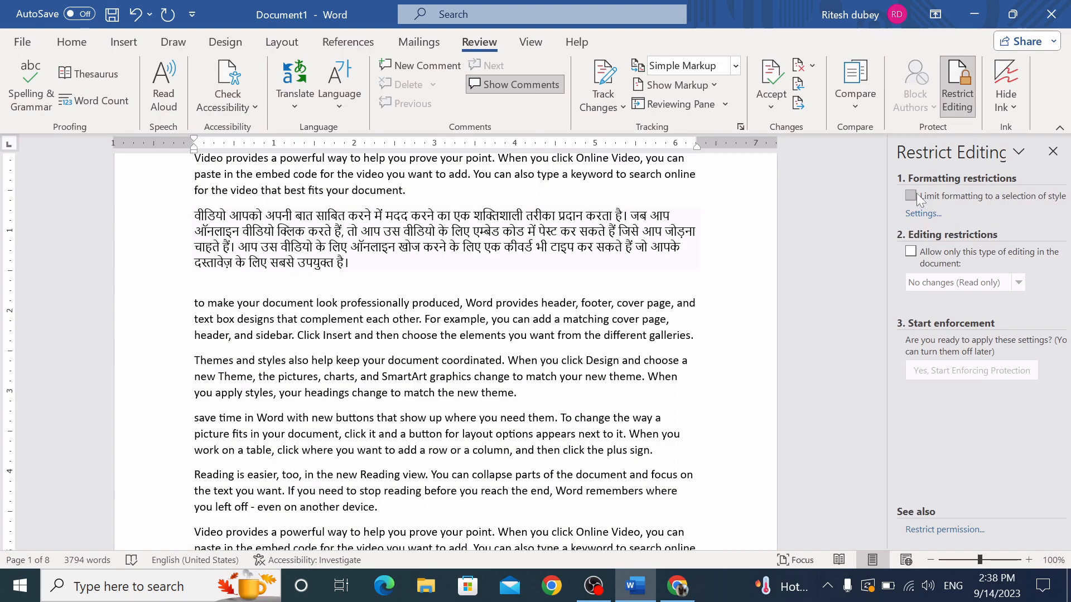
{"action": "left_click", "coordinate": [916, 194]}
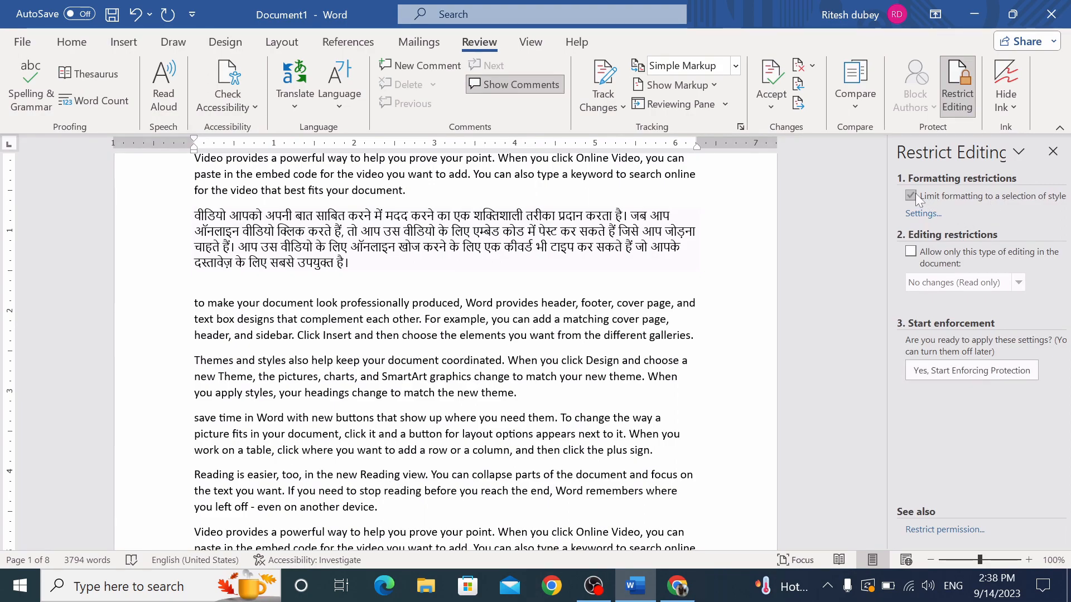
{"action": "left_click", "coordinate": [911, 252]}
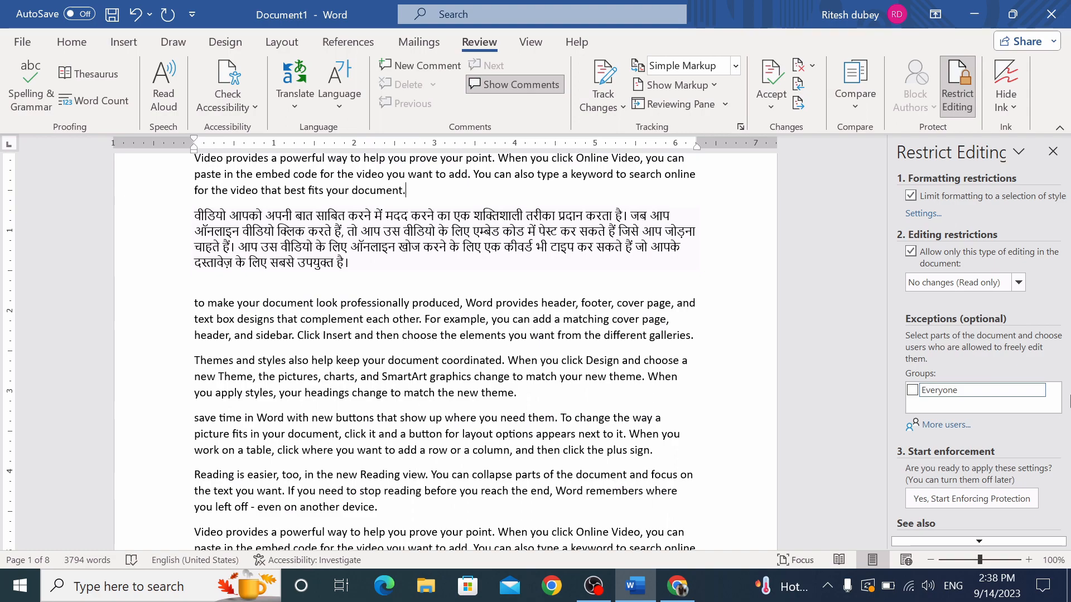
Start enforcing protection with a new, confirmed password and try to delete content in the protected document
{"action": "left_click", "coordinate": [975, 499]}
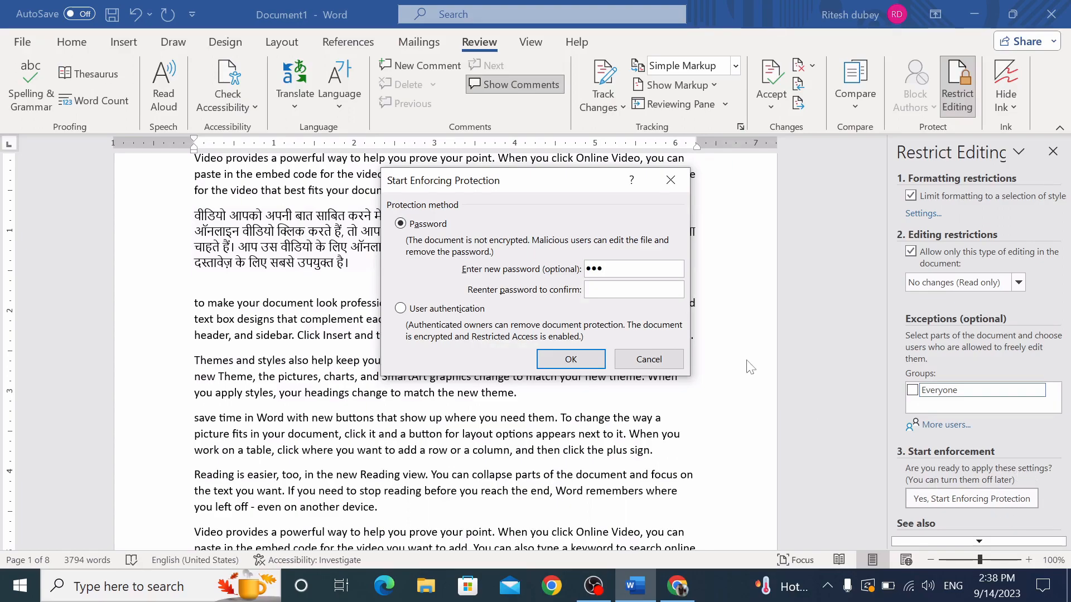
{"action": "left_click", "coordinate": [597, 289]}
{"action": "type", "text": "•••"}
{"action": "left_click", "coordinate": [570, 360]}
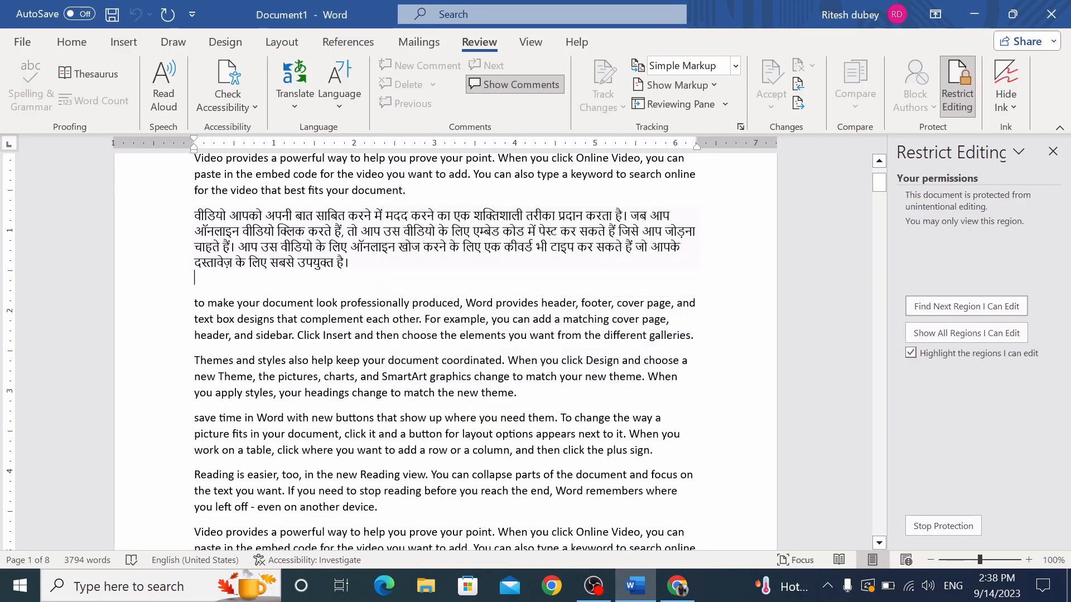
{"action": "key", "text": "BackSpace"}
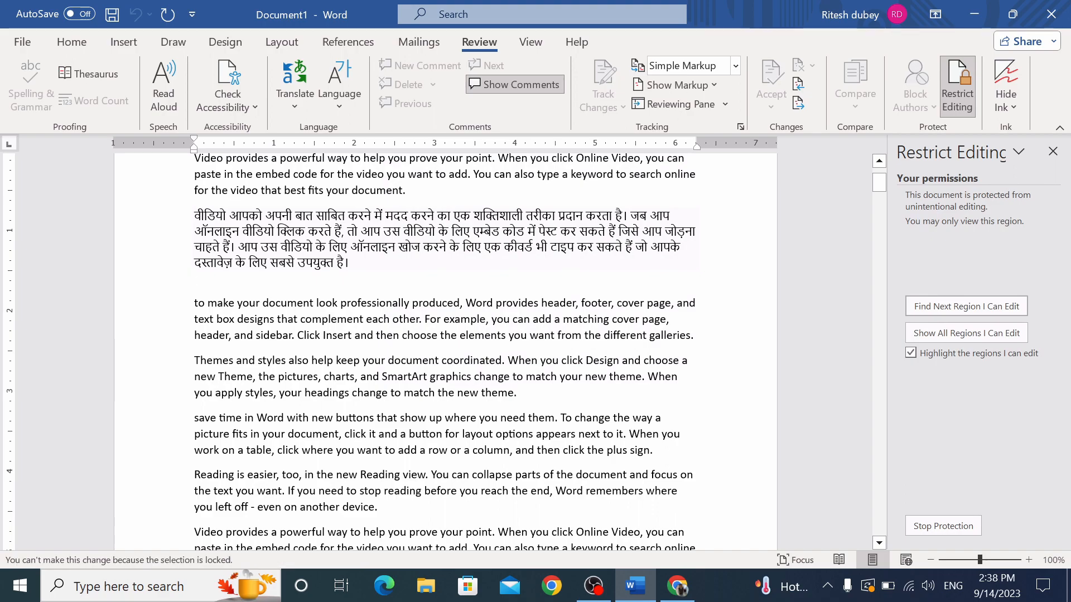
{"action": "key", "text": "BackSpace"}
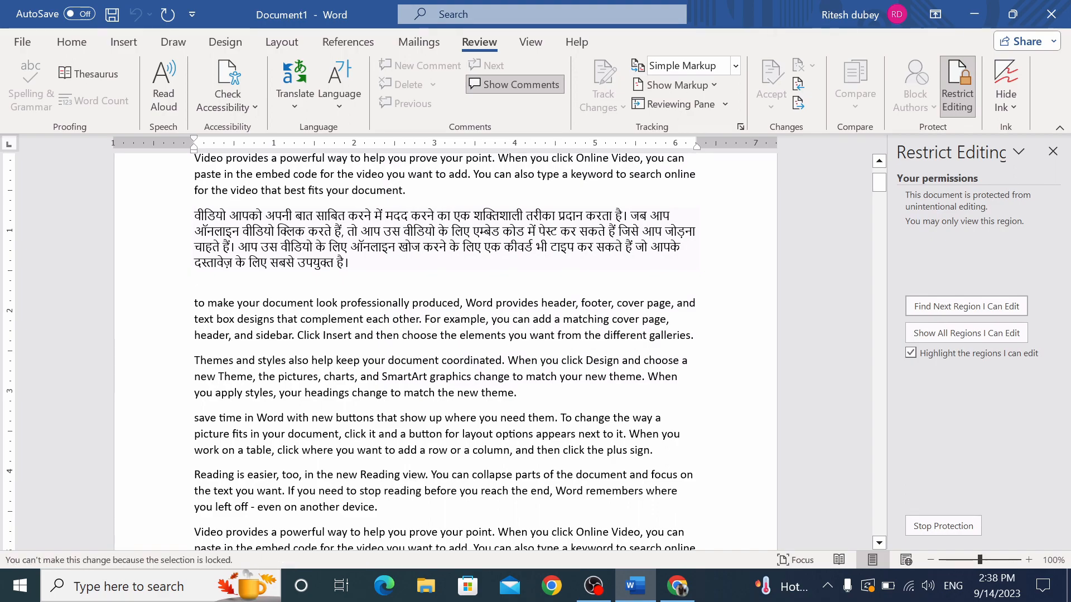
Stop the document protection by entering its password and close the editing restriction settings
{"action": "left_click", "coordinate": [947, 529]}
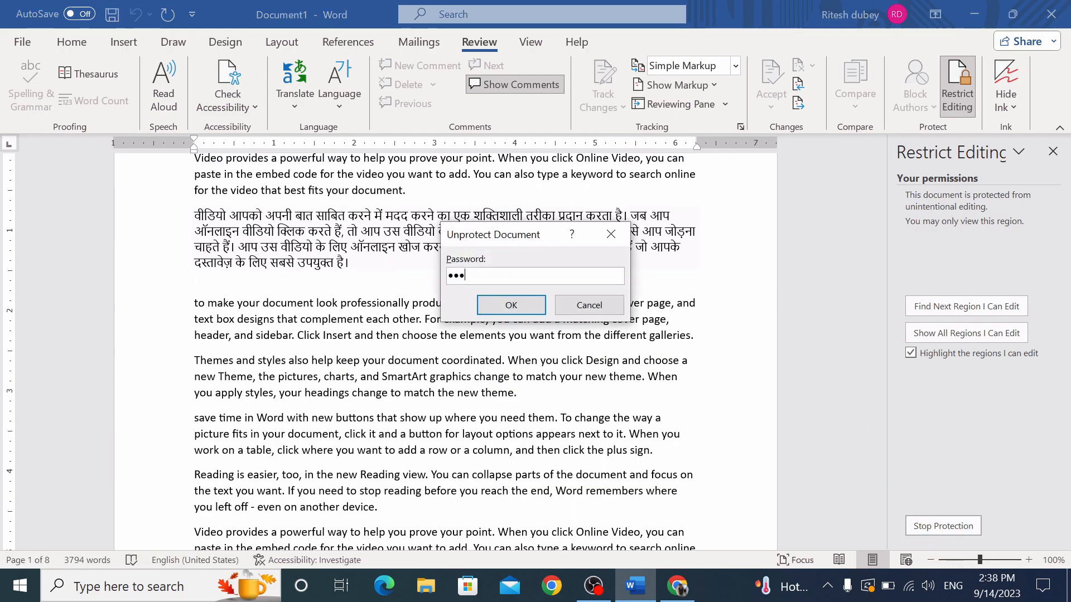
{"action": "left_click", "coordinate": [502, 306]}
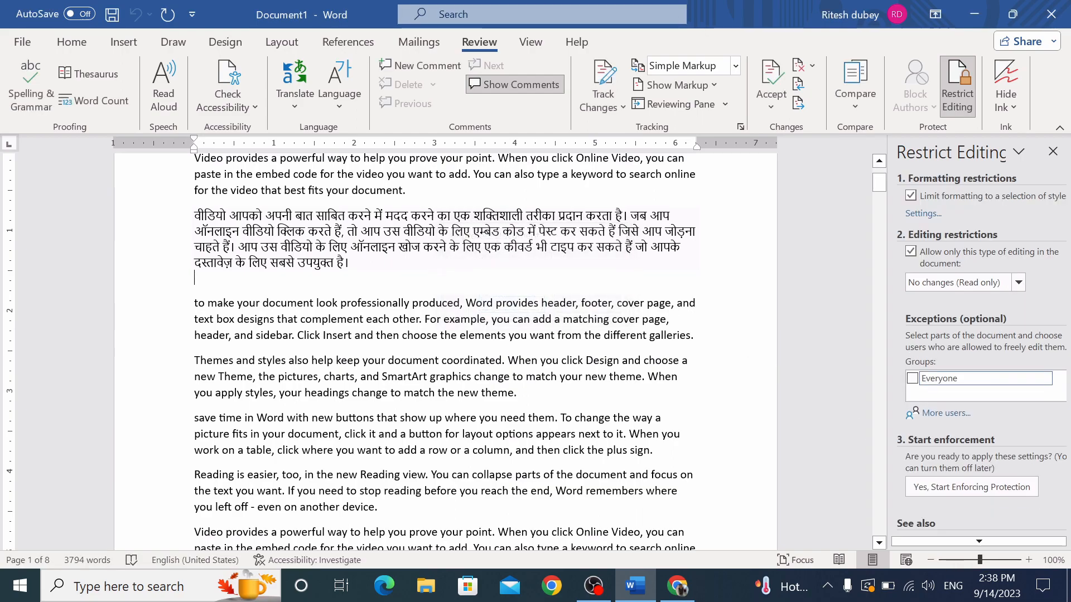
{"action": "left_click", "coordinate": [1053, 151]}
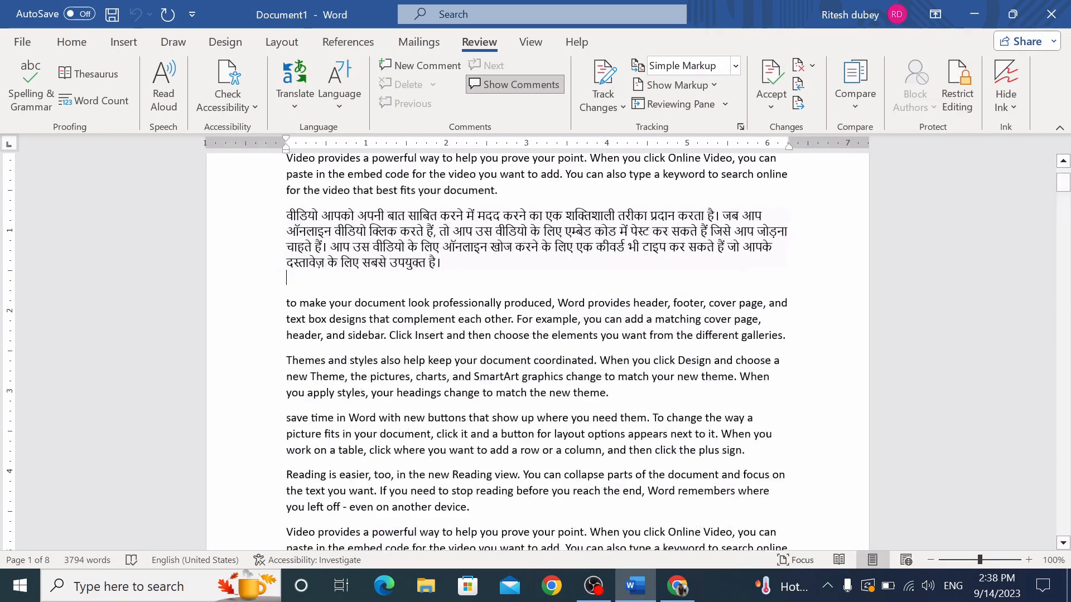
Add the lines "f" and "dfg" below the Hindi paragraph and "g" above the paragraph starting "to make your document"
{"action": "key", "text": "Return"}
{"action": "type", "text": "g"}
{"action": "key", "text": "Left"}
{"action": "key", "text": "Left"}
{"action": "key", "text": "Left"}
{"action": "key", "text": "Return"}
{"action": "type", "text": "f"}
{"action": "key", "text": "Return"}
{"action": "type", "text": "dfg"}
{"action": "key", "text": "Return"}
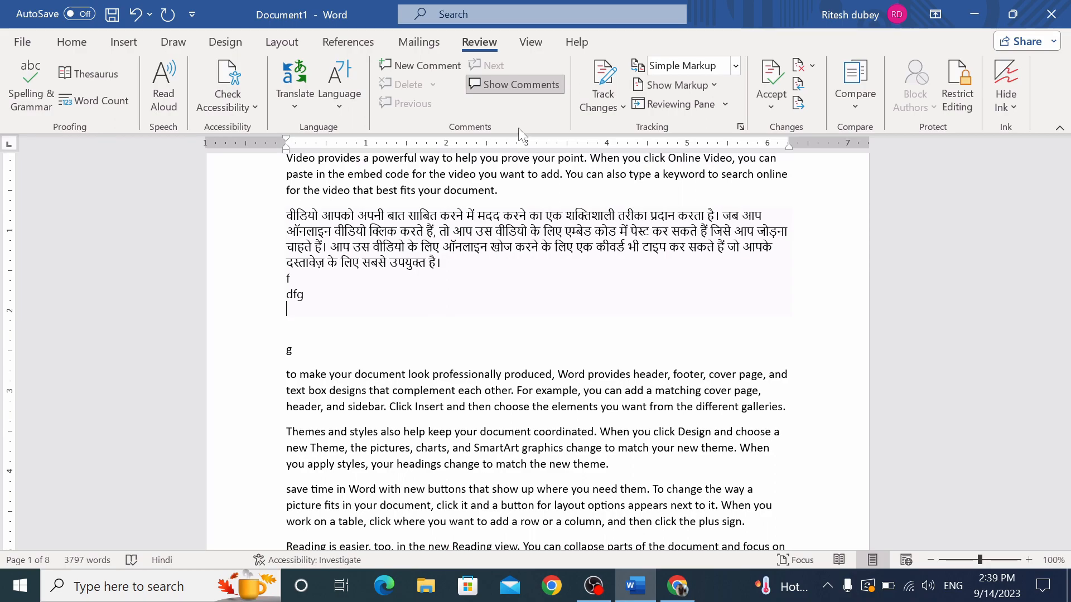
Display the document in Read Mode
{"action": "left_click", "coordinate": [530, 42]}
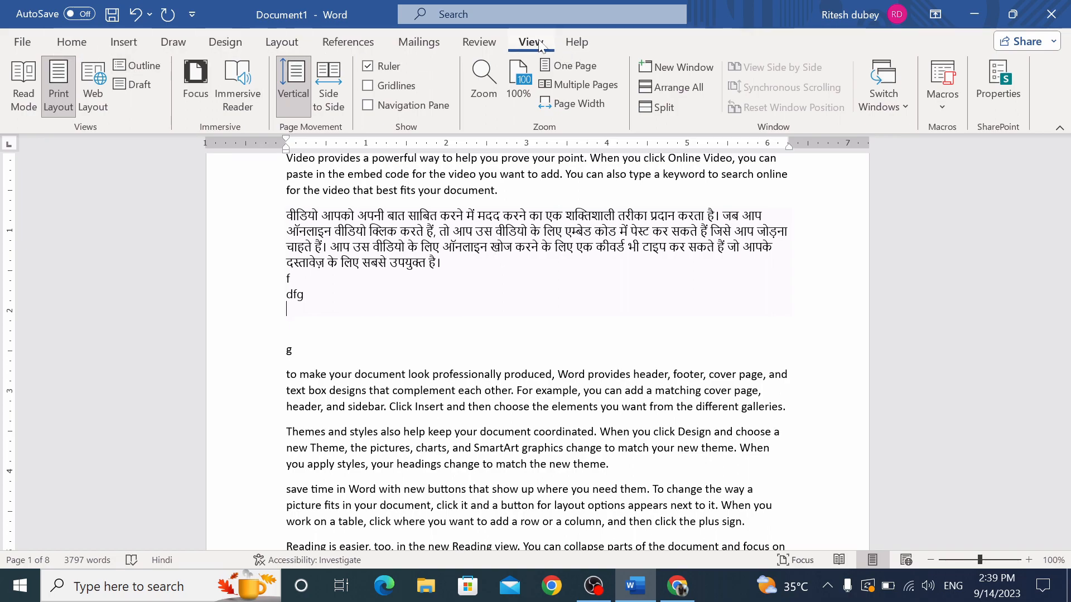
{"action": "left_click", "coordinate": [28, 108]}
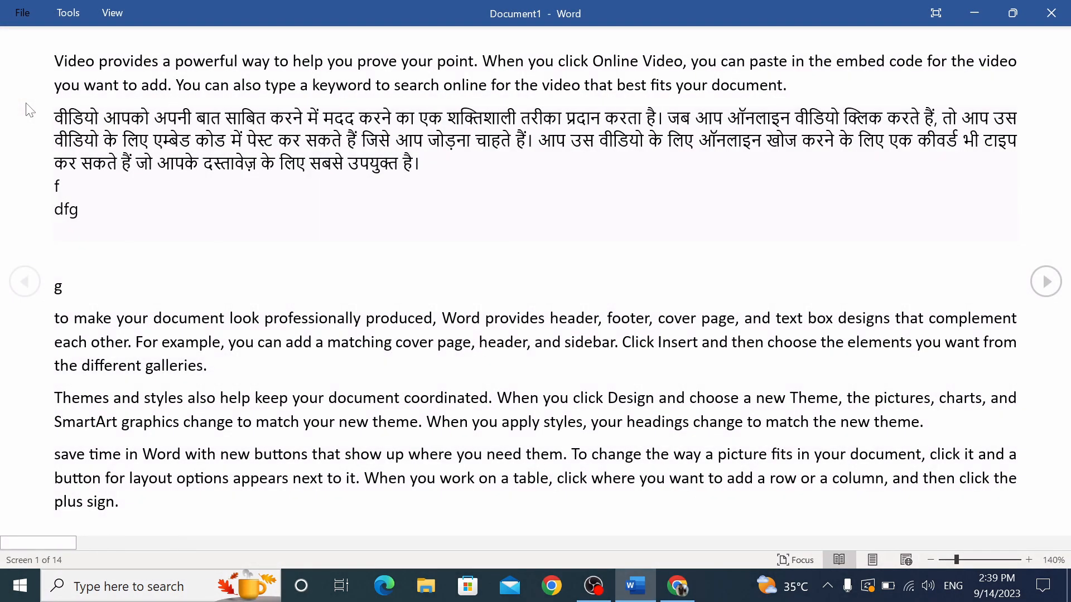
Page forward through the document in Read Mode to screen 5 and go back one screen
{"action": "left_click", "coordinate": [1046, 281]}
{"action": "left_click", "coordinate": [1047, 282]}
{"action": "left_click", "coordinate": [1047, 282]}
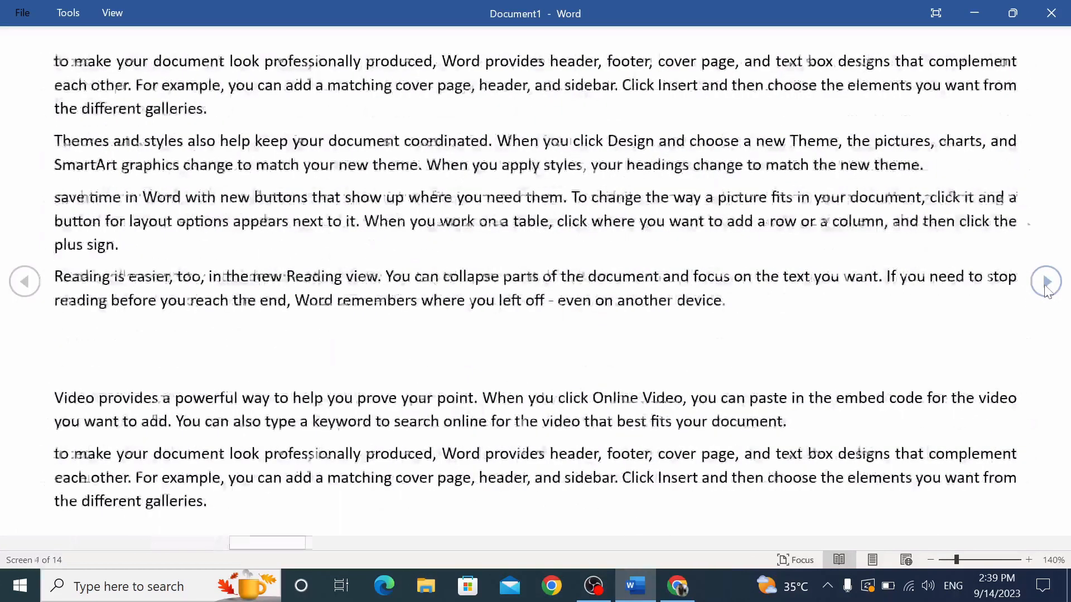
{"action": "left_click", "coordinate": [1047, 282]}
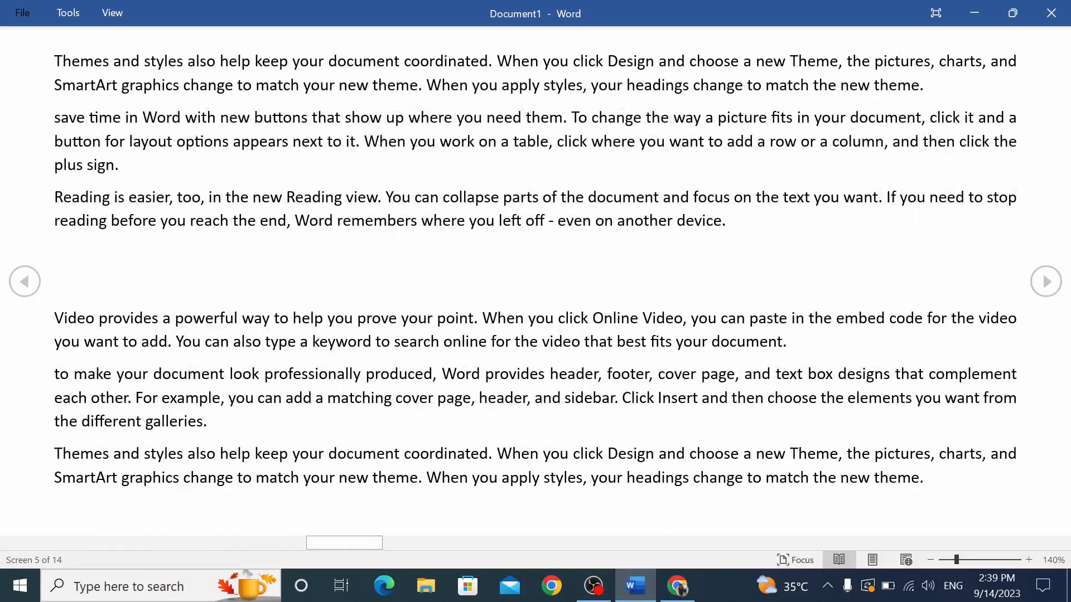
{"action": "left_click", "coordinate": [33, 288]}
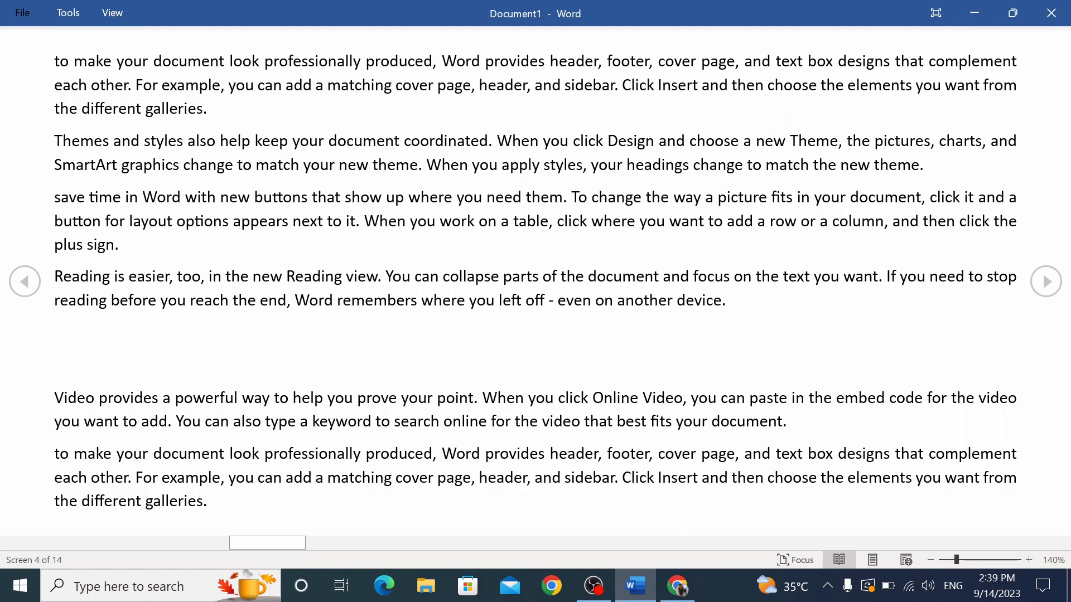
Look through the Read Mode viewing options, from Edit Document down to Read Aloud
{"action": "left_click", "coordinate": [108, 22]}
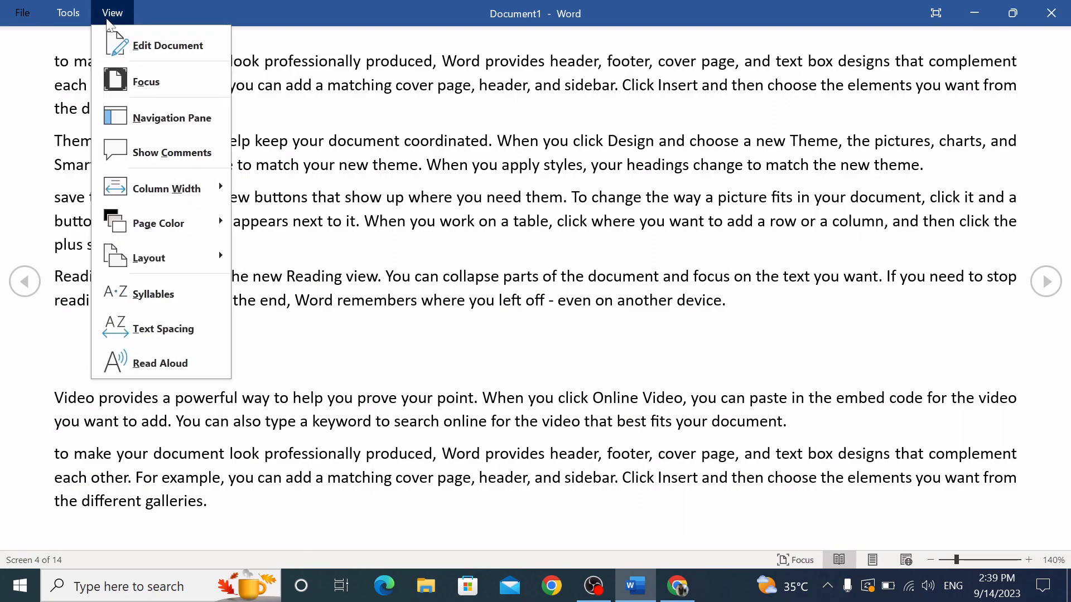
{"action": "mouse_move", "coordinate": [188, 221]}
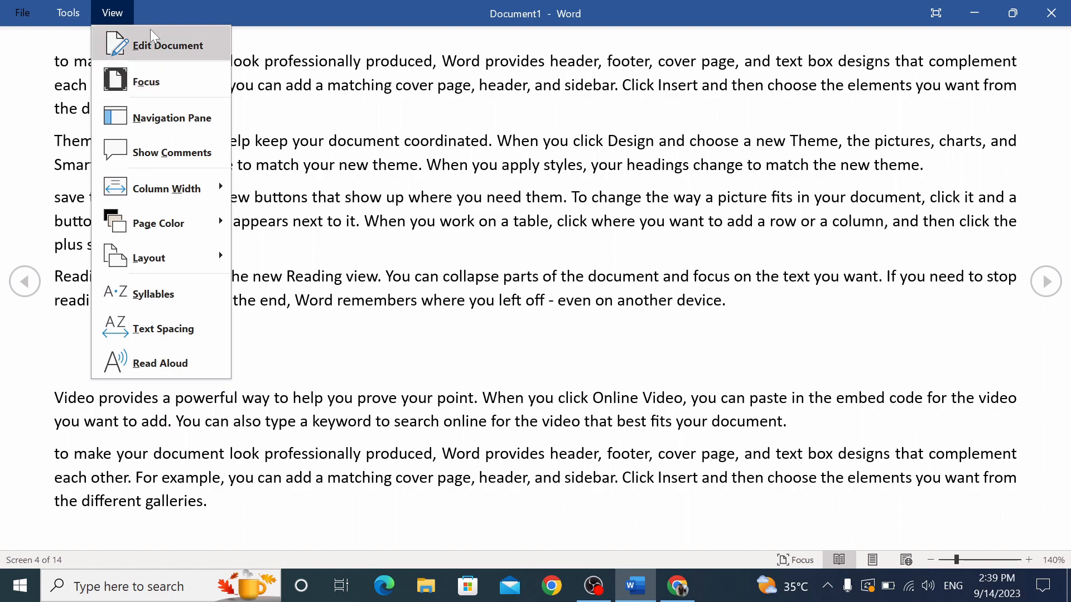
{"action": "left_click", "coordinate": [179, 371]}
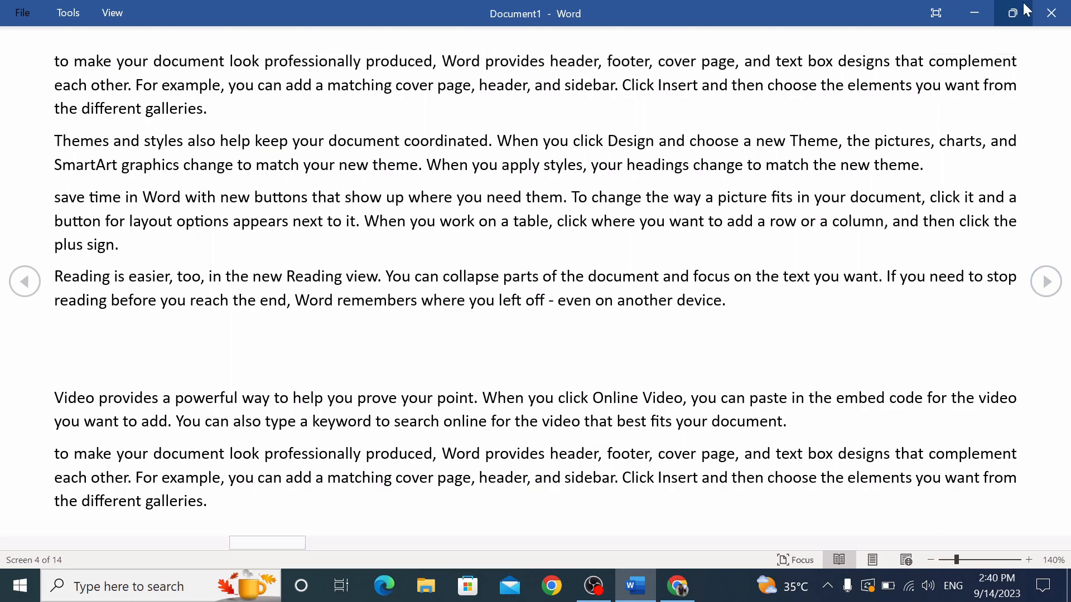
Close the document without saving its changes
{"action": "left_click", "coordinate": [1051, 13]}
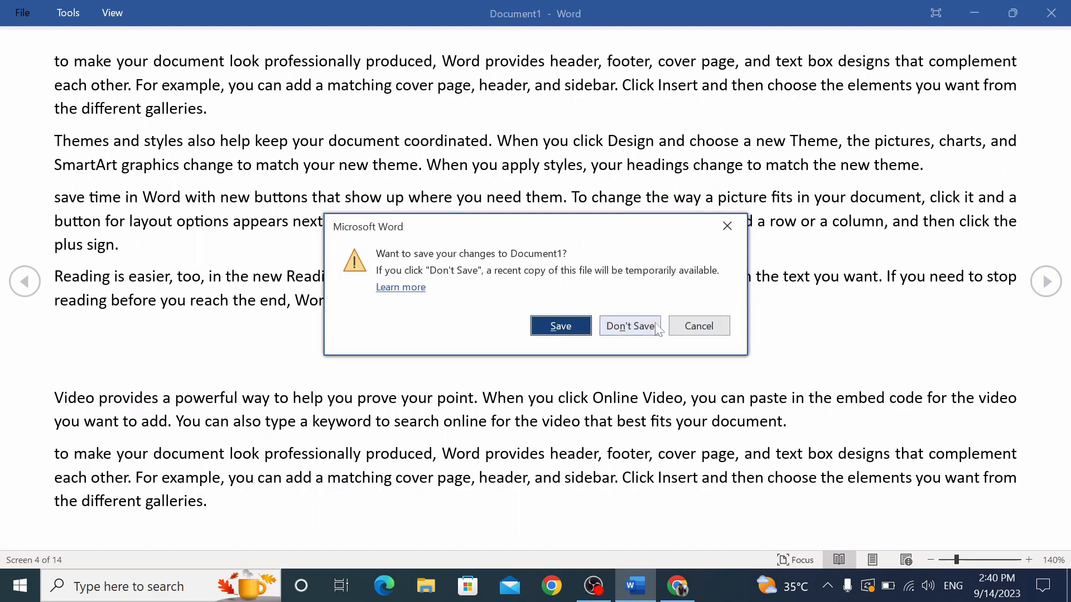
{"action": "left_click", "coordinate": [642, 328]}
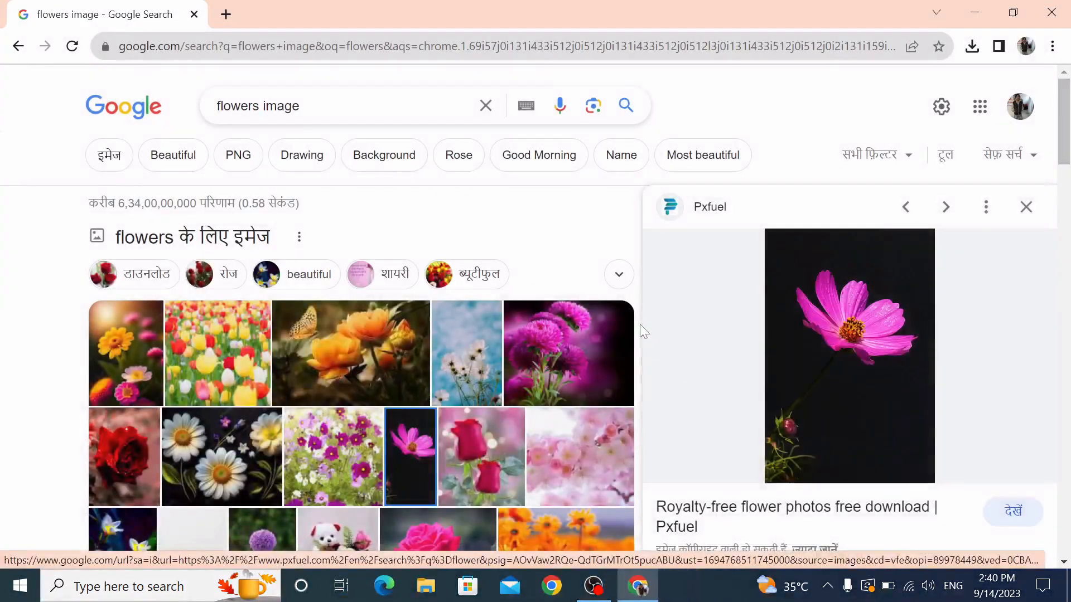
Launch Word again with a new blank document and dismiss the notice about the updated look
{"action": "left_click", "coordinate": [77, 586]}
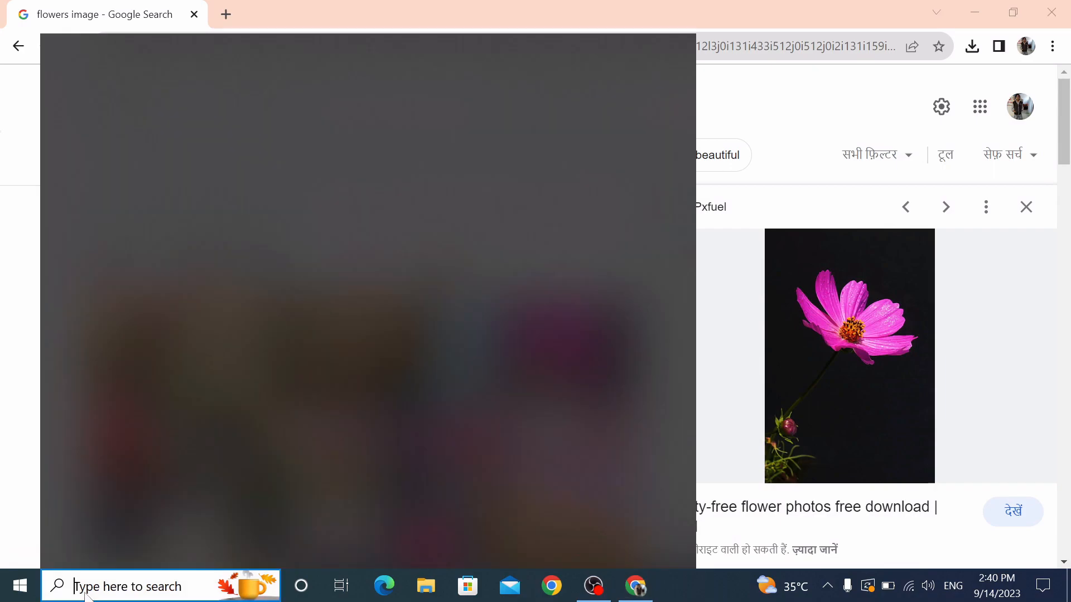
{"action": "type", "text": "word"}
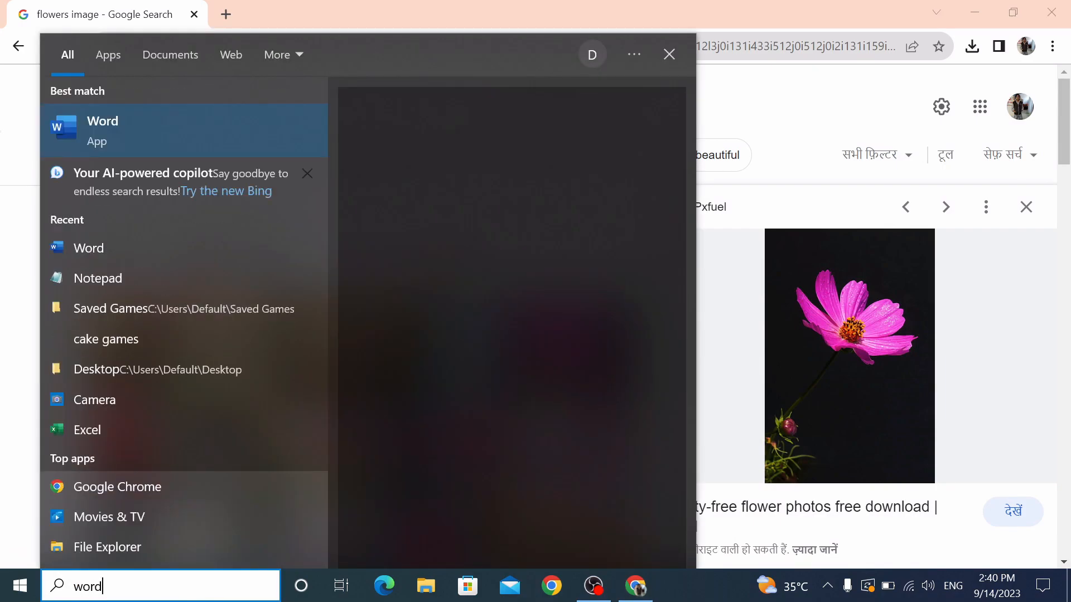
{"action": "left_click", "coordinate": [96, 146]}
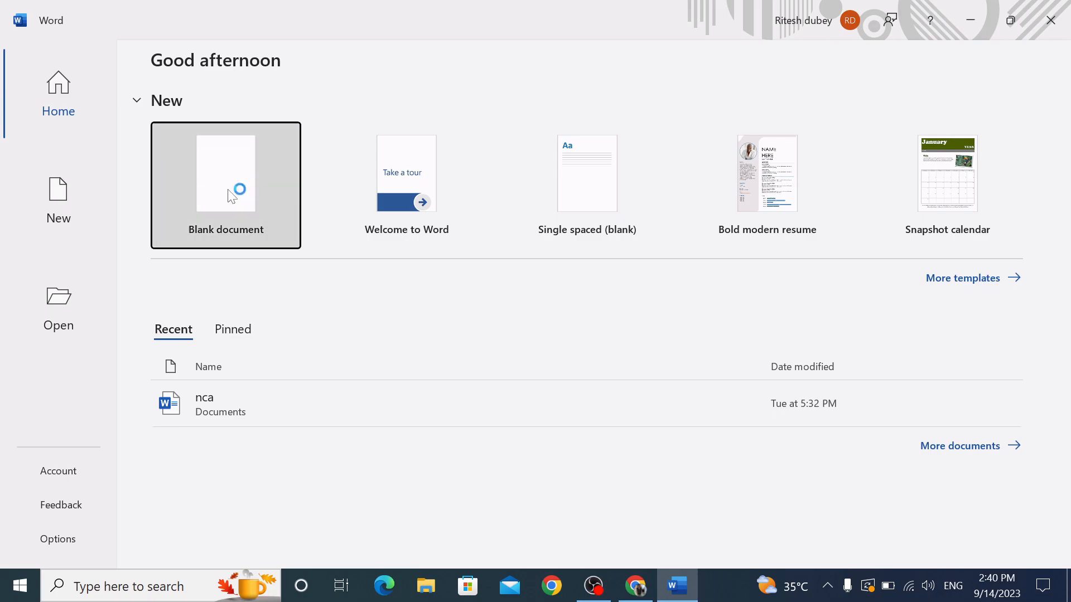
{"action": "left_click", "coordinate": [231, 192]}
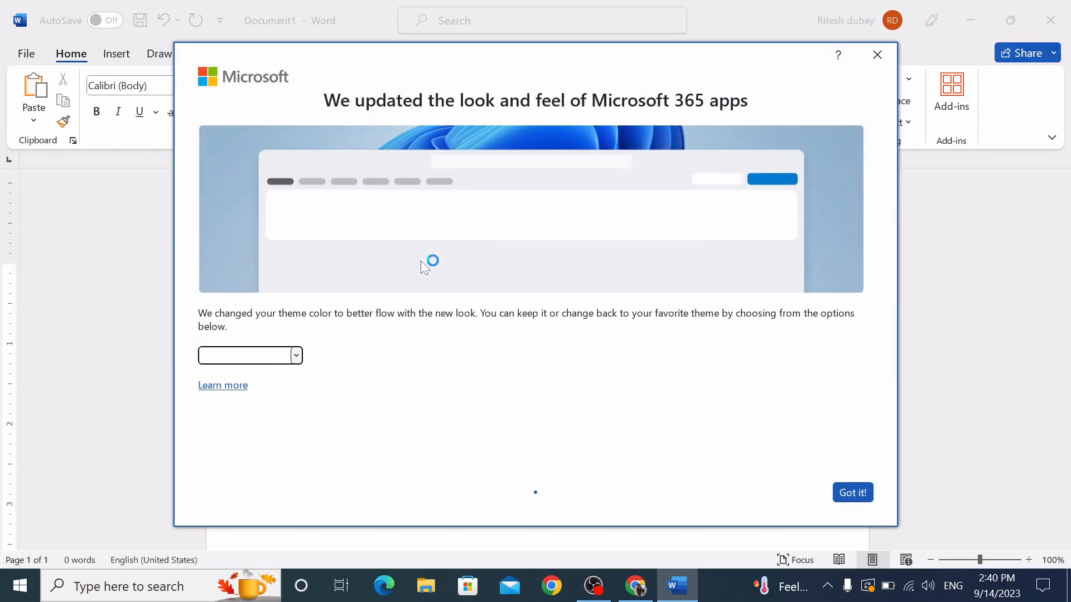
{"action": "left_click", "coordinate": [878, 56]}
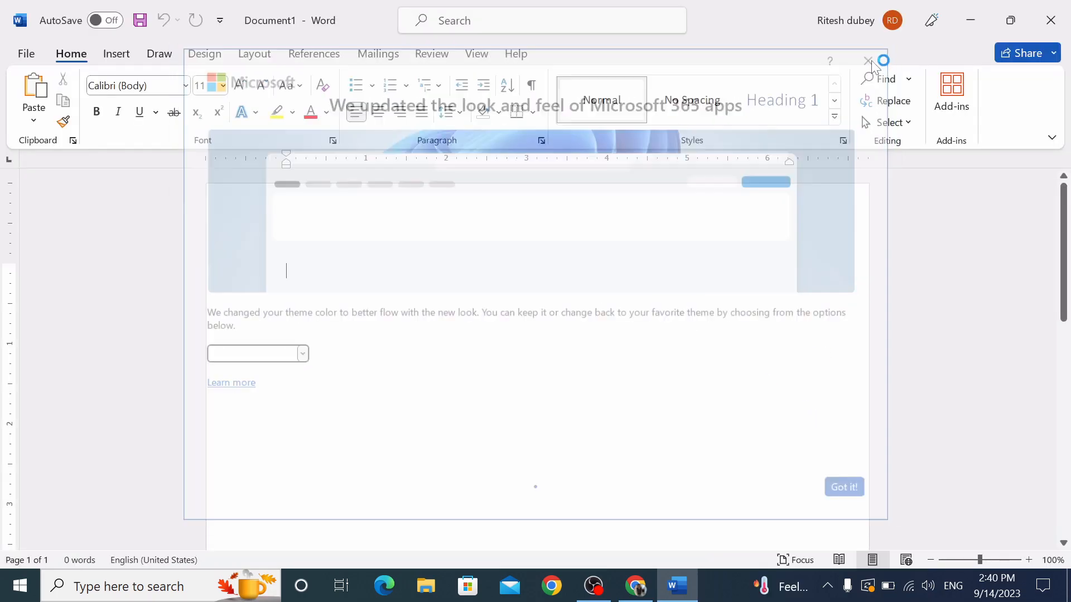
Generate sample text with the =rand( function and paste repeated copies until it fills four pages
{"action": "type", "text": "=rand("}
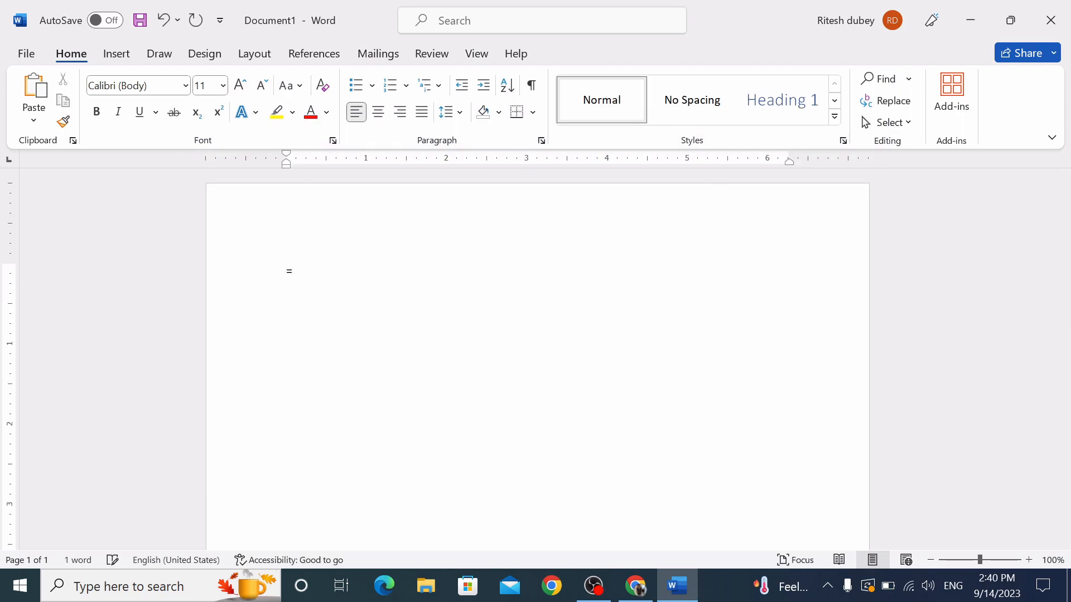
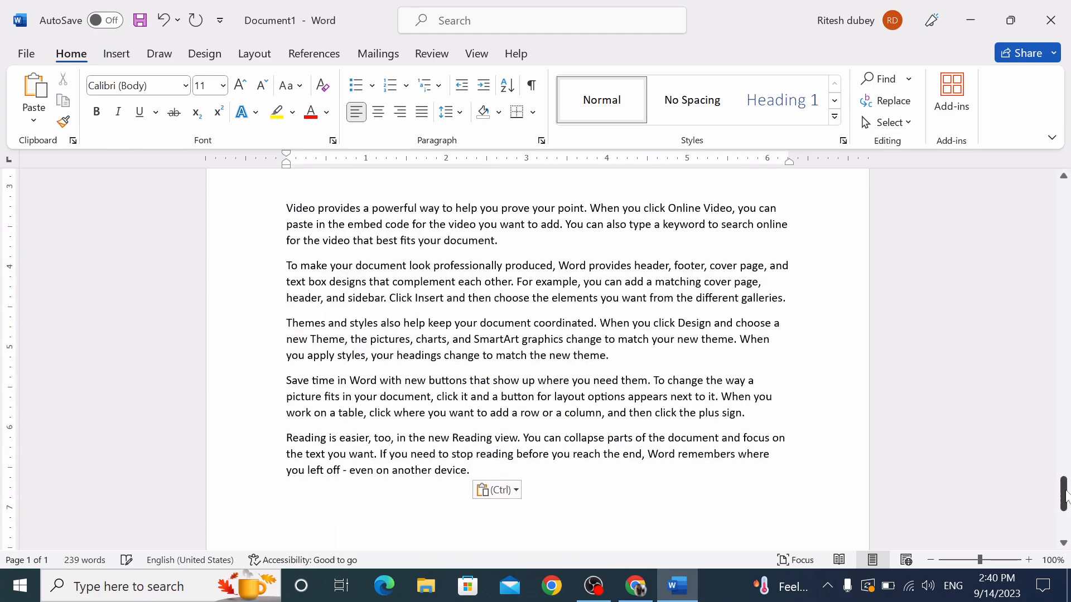
{"action": "left_click_drag", "start_coordinate": [1063, 494], "coordinate": [1065, 177]}
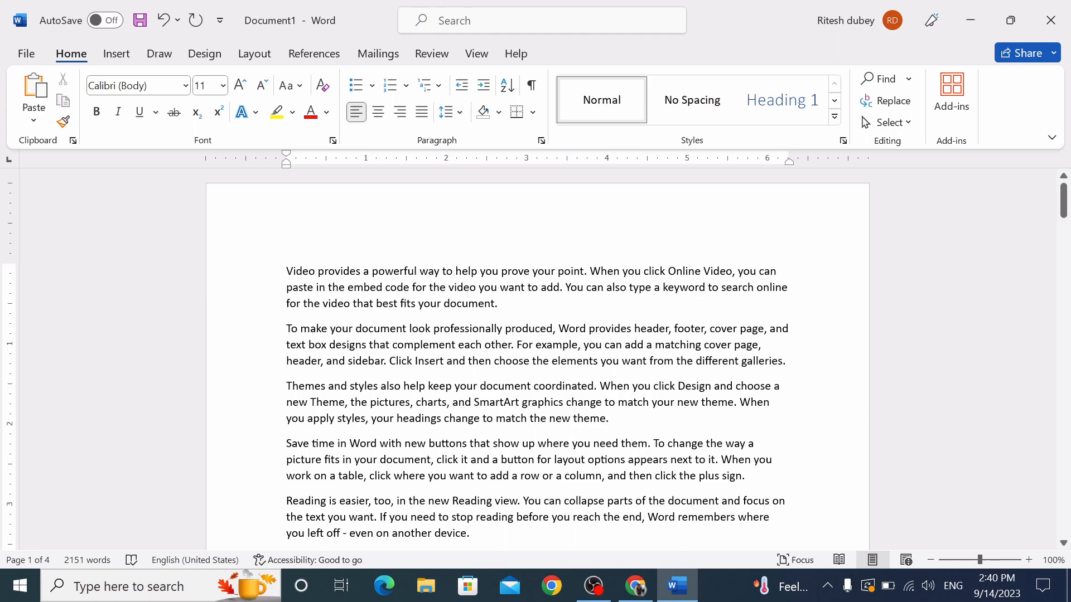
Display the document in Web Layout and Draft views, and return to Print Layout
{"action": "left_click", "coordinate": [477, 54]}
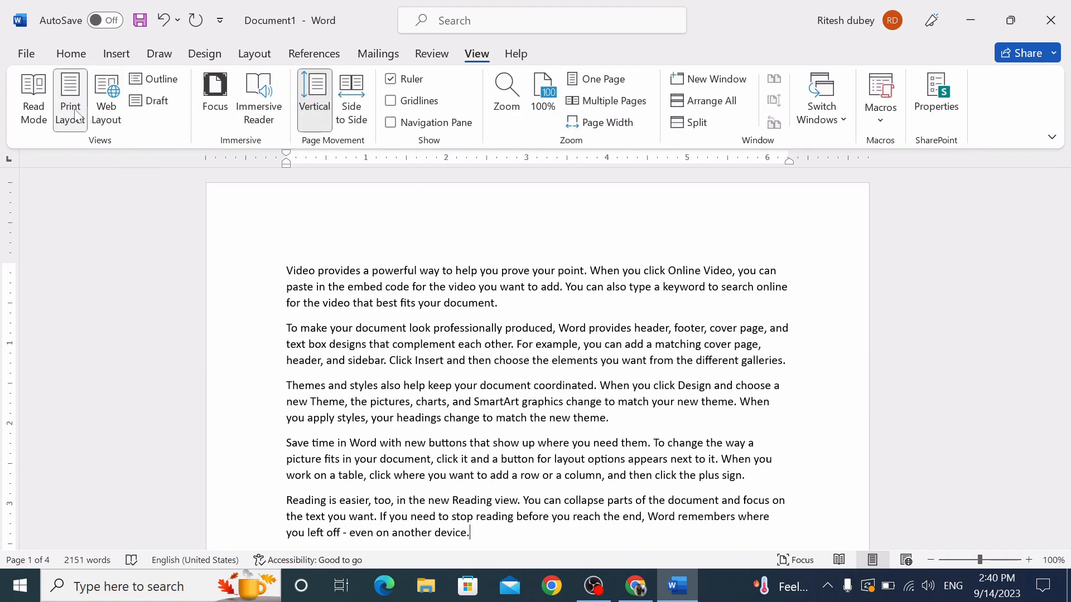
{"action": "left_click", "coordinate": [113, 125]}
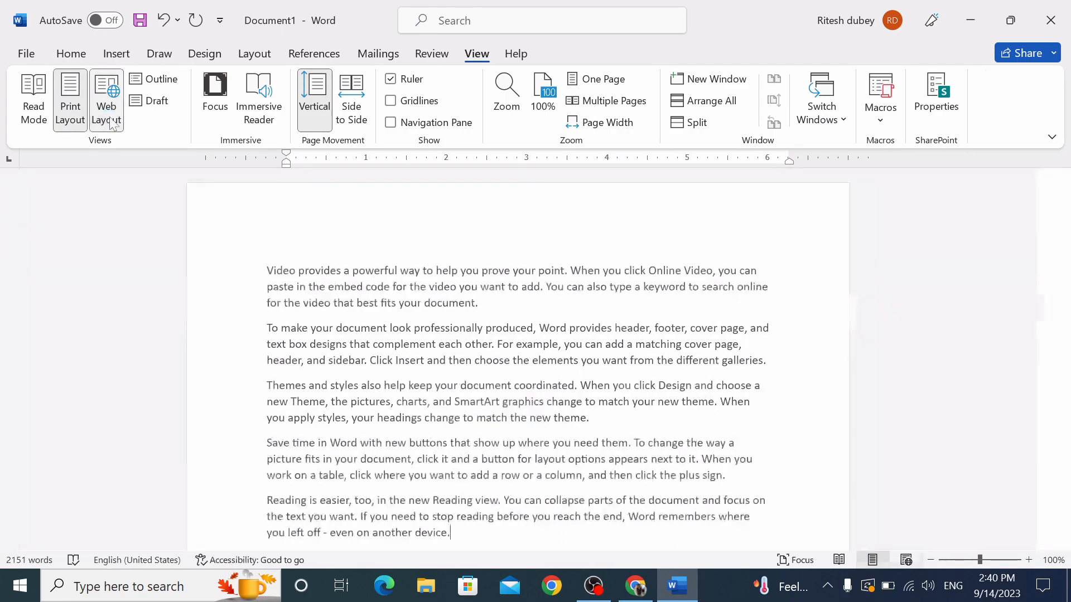
{"action": "left_click", "coordinate": [151, 109]}
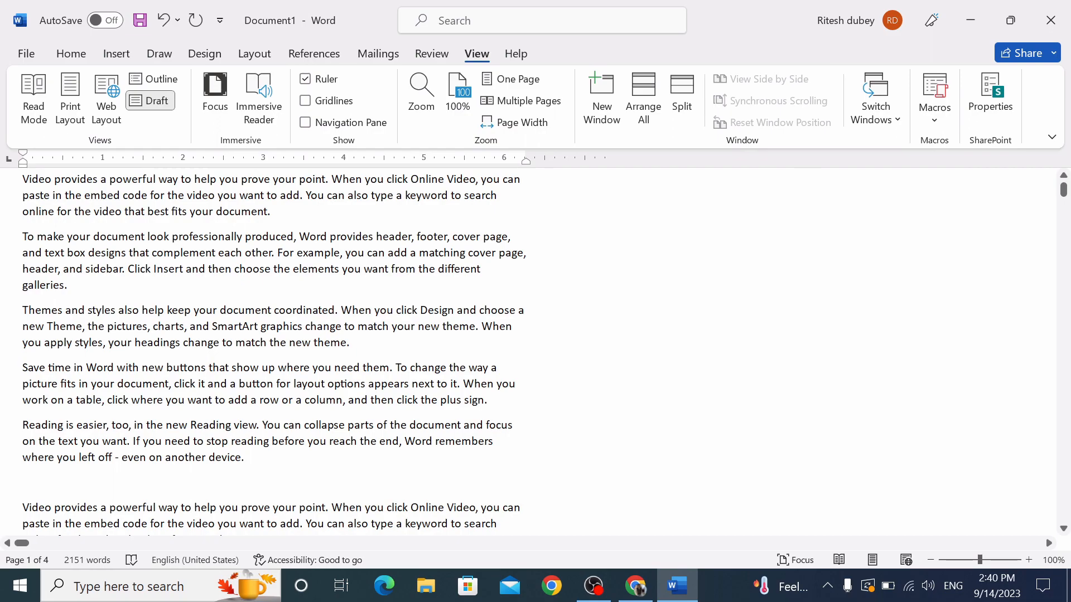
{"action": "left_click", "coordinate": [70, 103]}
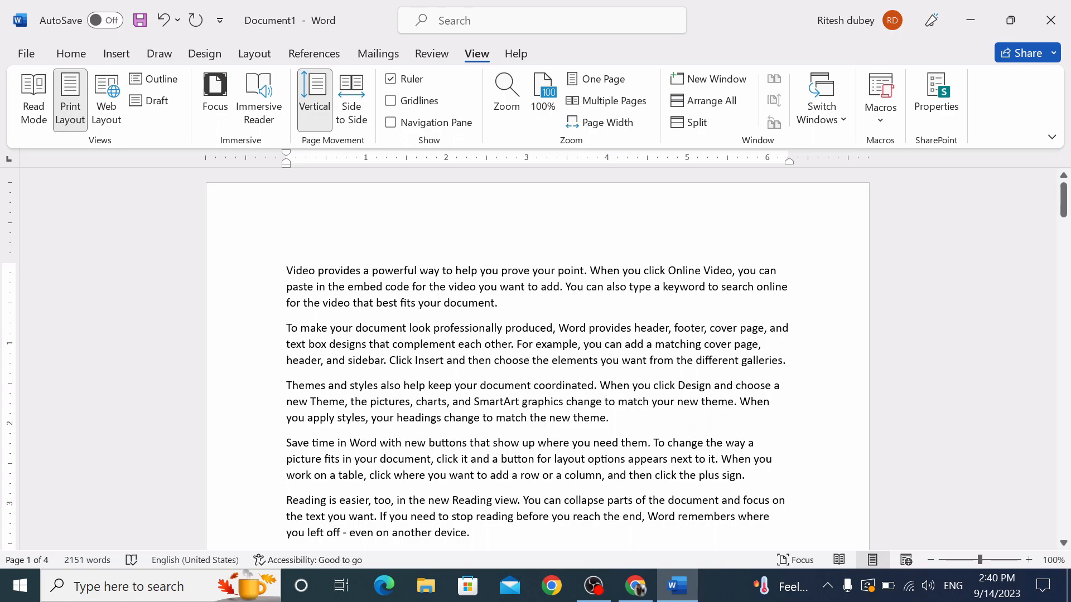
In Outline view, move the first paragraph starting "Save time in Word" up to the beginning of the document
{"action": "left_click", "coordinate": [162, 81]}
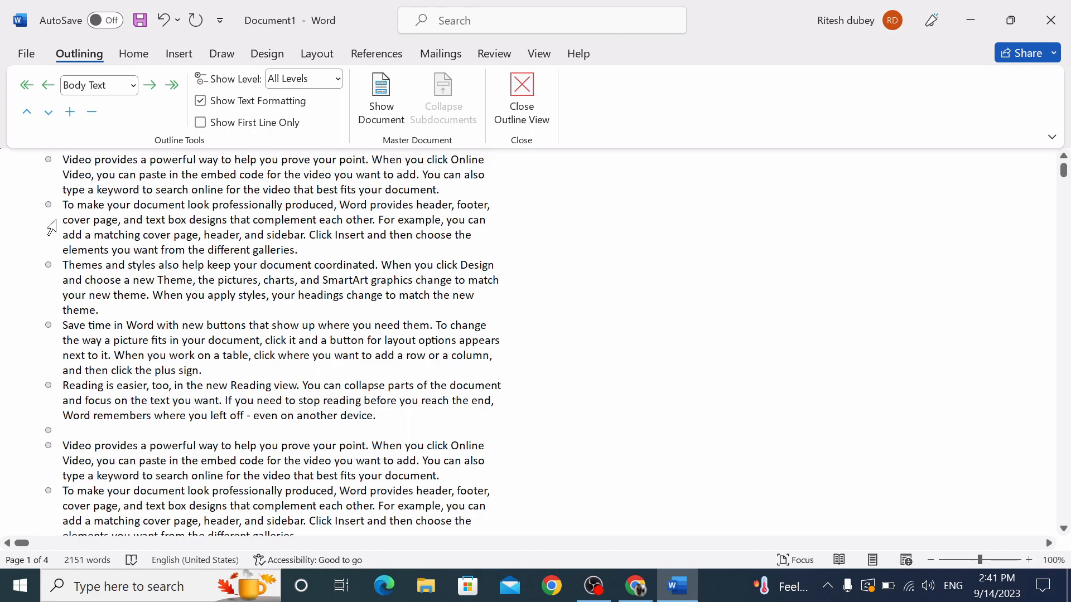
{"action": "left_click", "coordinate": [27, 112]}
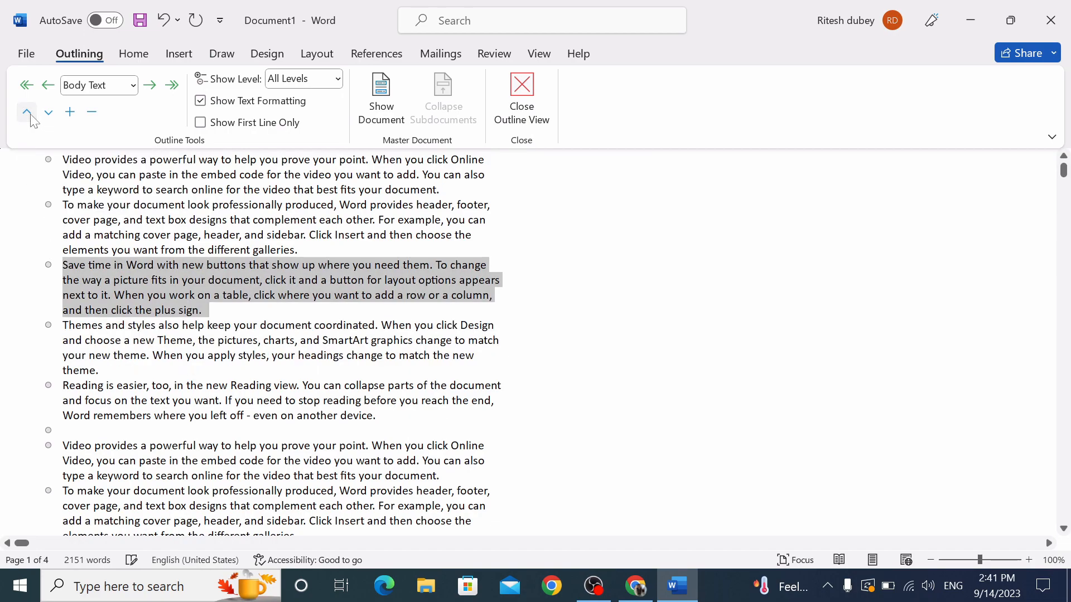
{"action": "left_click", "coordinate": [26, 112]}
{"action": "left_click", "coordinate": [26, 112]}
{"action": "left_click", "coordinate": [26, 112]}
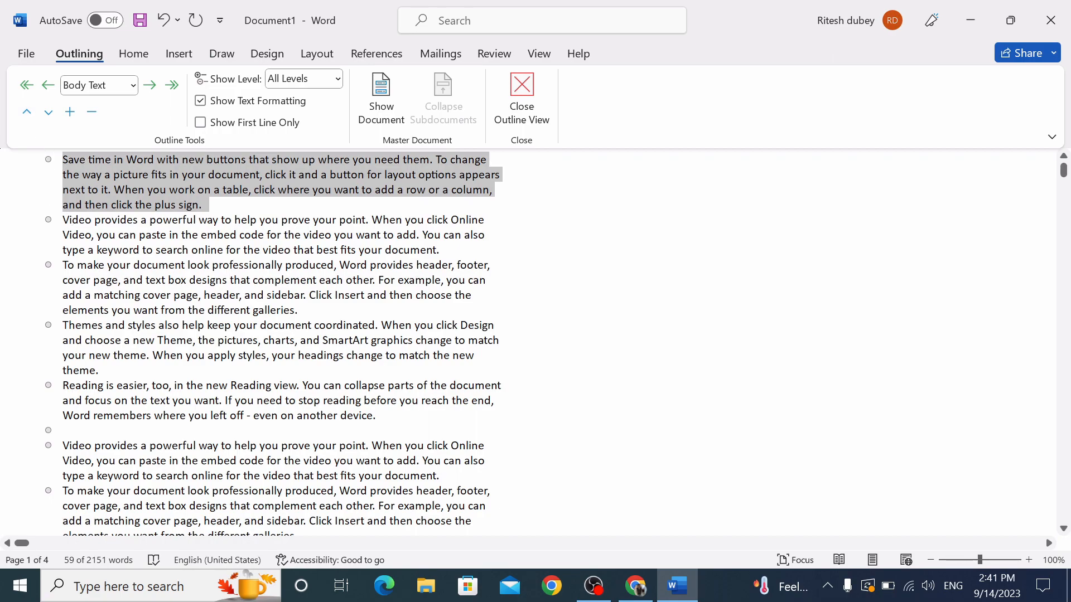
Move the first "Video provides a powerful way" paragraph down below the "Themes and styles" paragraph and close Outline view
{"action": "left_click", "coordinate": [67, 235]}
{"action": "left_click", "coordinate": [49, 115]}
{"action": "left_click", "coordinate": [49, 115]}
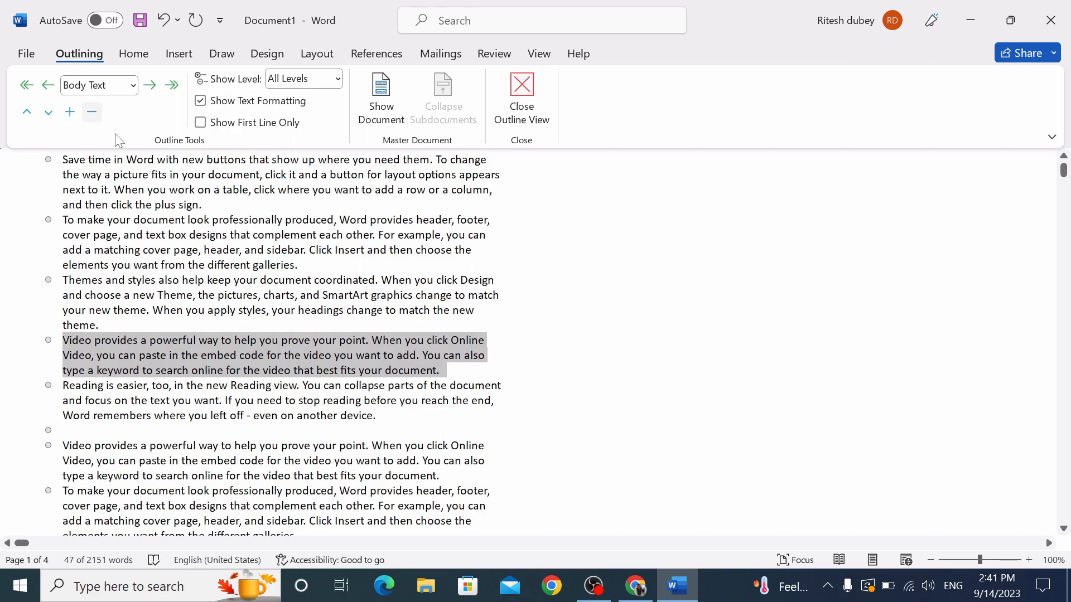
{"action": "left_click", "coordinate": [519, 106]}
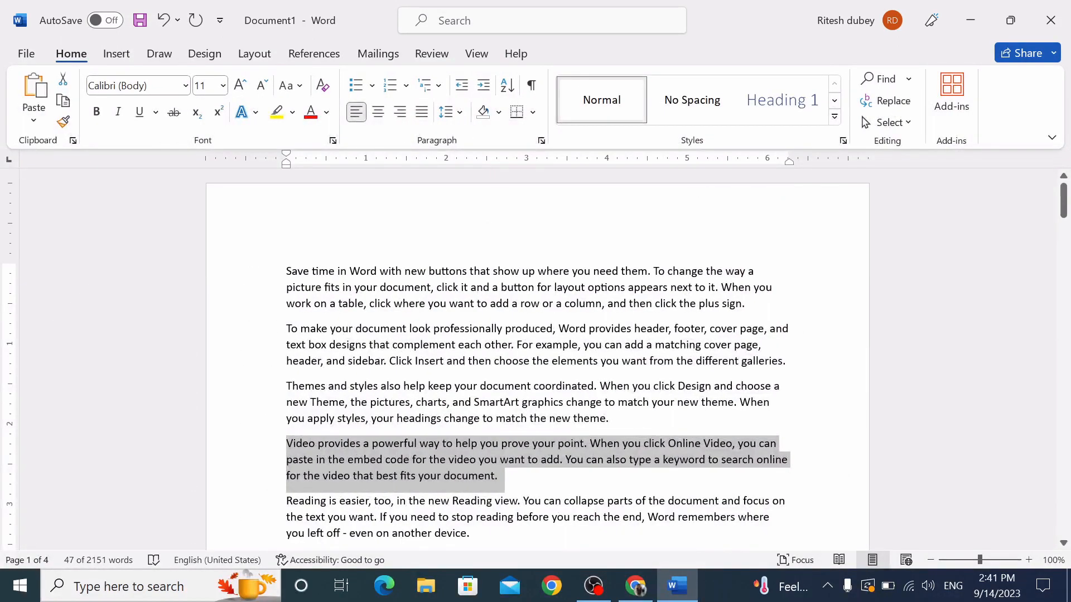
Show the pages with Side to Side page movement and return to Vertical
{"action": "left_click", "coordinate": [481, 58]}
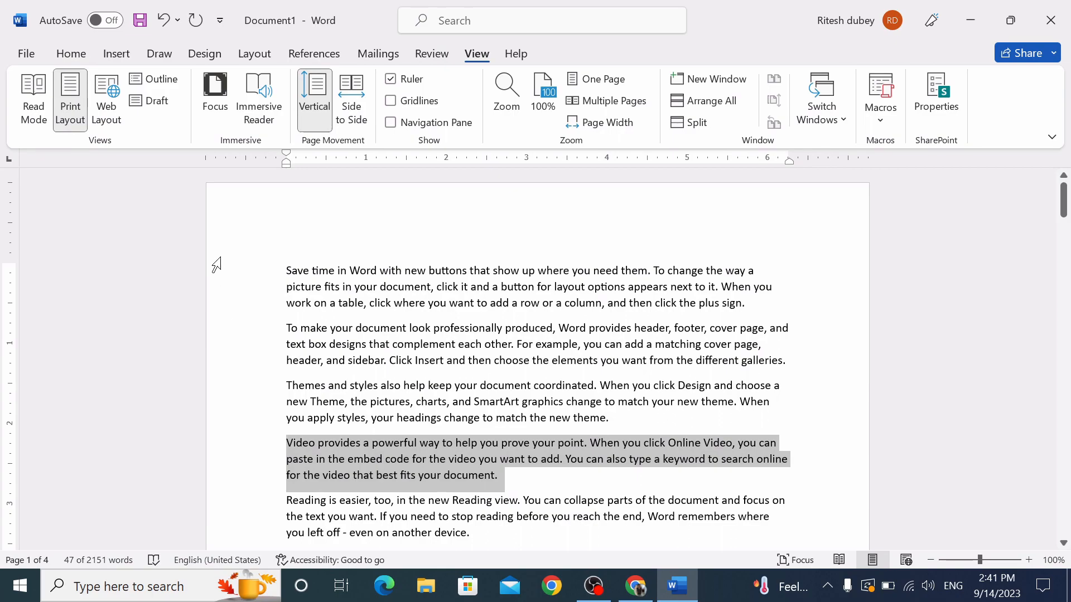
{"action": "left_click", "coordinate": [352, 120]}
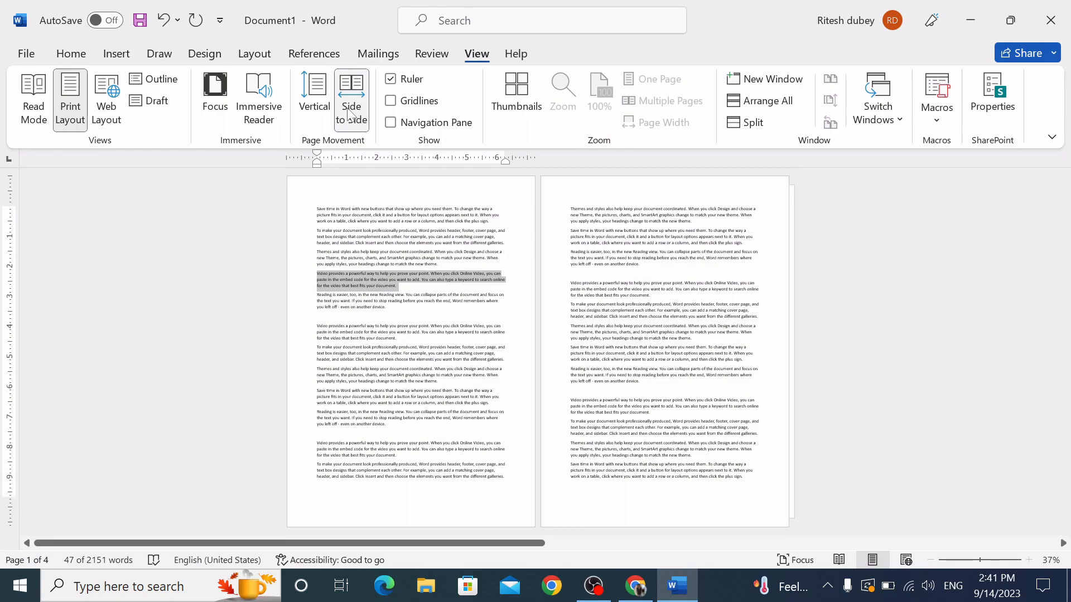
{"action": "left_click", "coordinate": [315, 106]}
Hide the ruler and show it again, and try the gridlines option
{"action": "left_click", "coordinate": [410, 79]}
{"action": "left_click", "coordinate": [410, 79]}
{"action": "left_click", "coordinate": [417, 101]}
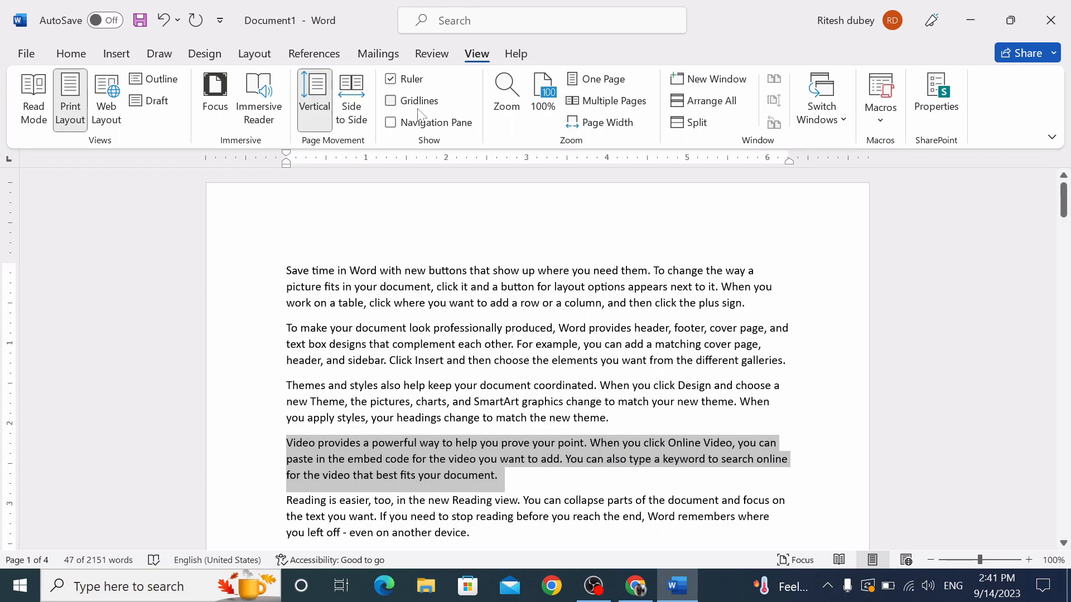
Zoom the document using the Many pages option and reset the zoom to 100%
{"action": "left_click", "coordinate": [508, 97]}
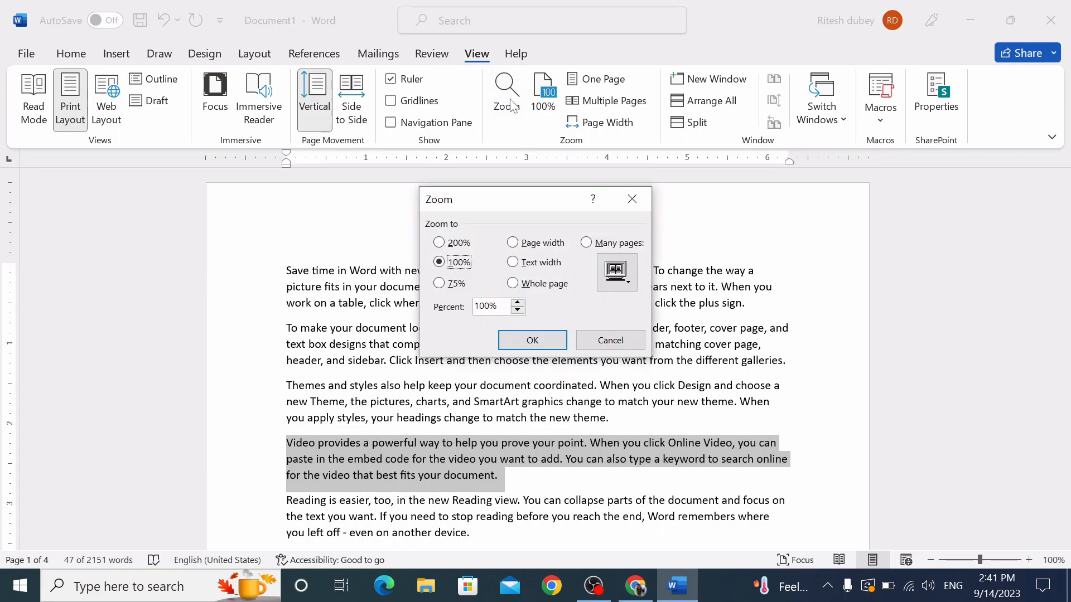
{"action": "left_click", "coordinate": [627, 246]}
{"action": "left_click", "coordinate": [546, 339]}
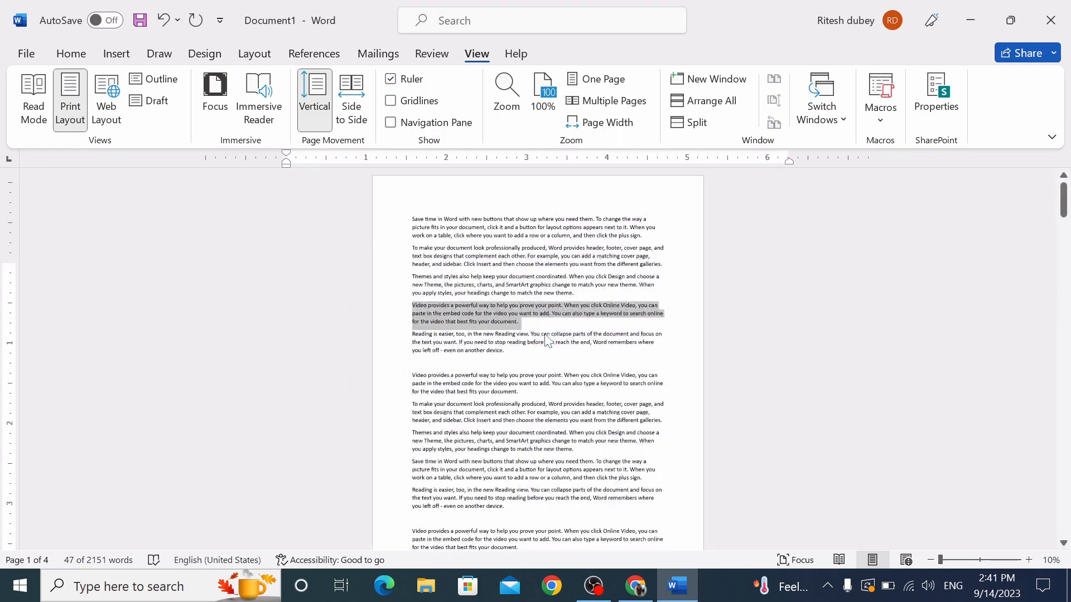
{"action": "left_click", "coordinate": [544, 94]}
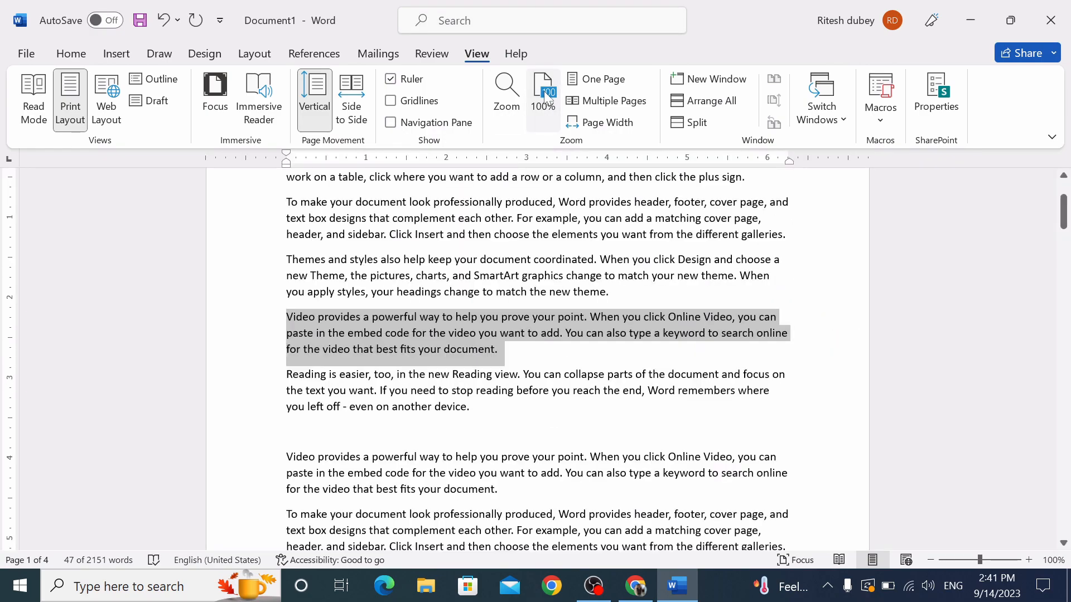
View the document at One Page, Multiple Pages and Page Width zoom, and return to 100%
{"action": "left_click", "coordinate": [596, 79]}
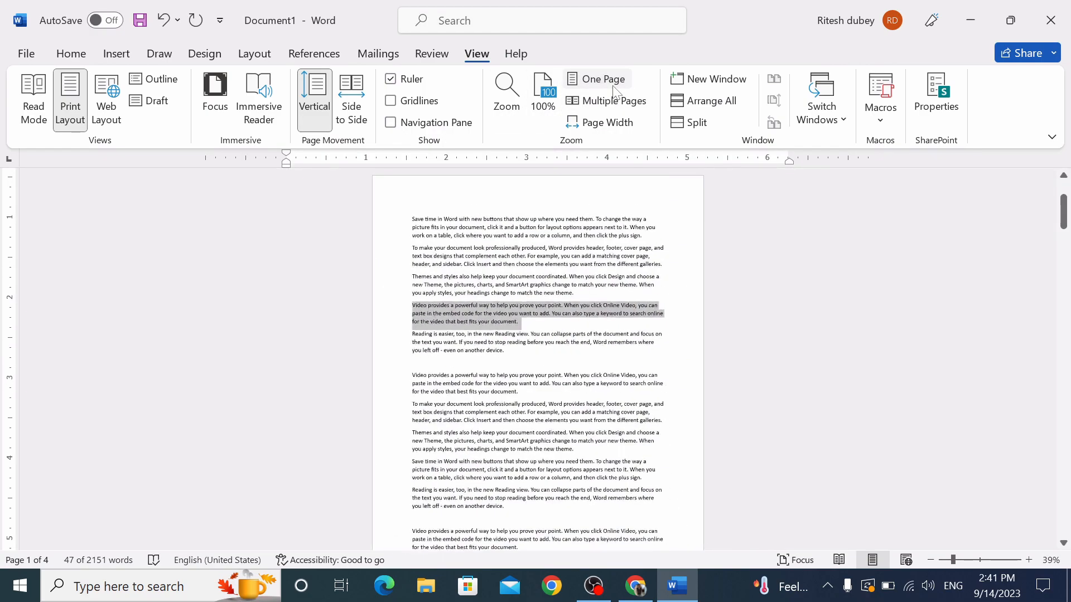
{"action": "left_click", "coordinate": [614, 101]}
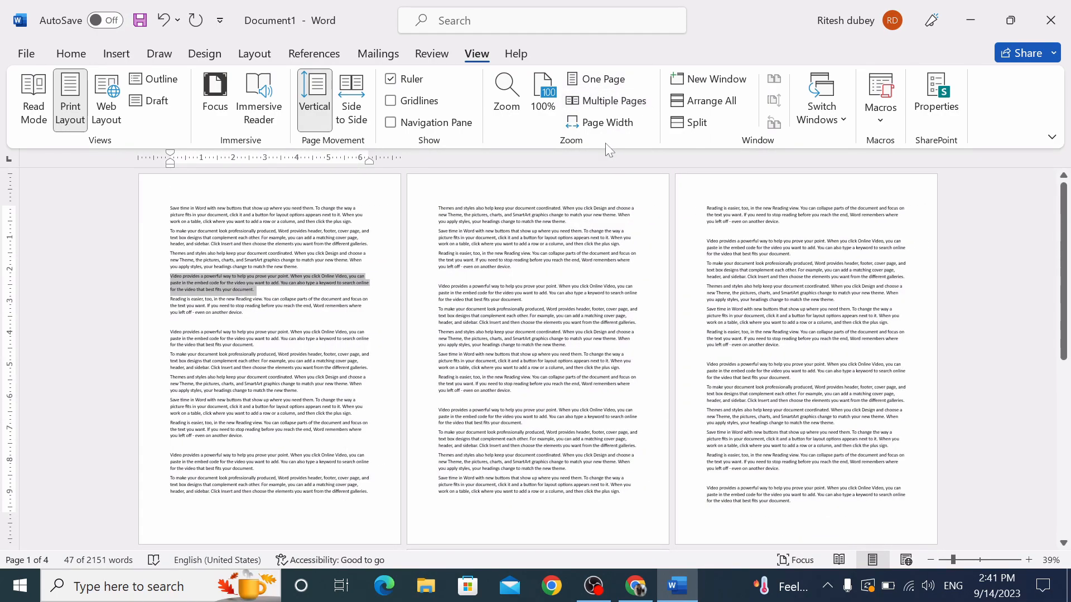
{"action": "left_click", "coordinate": [605, 126]}
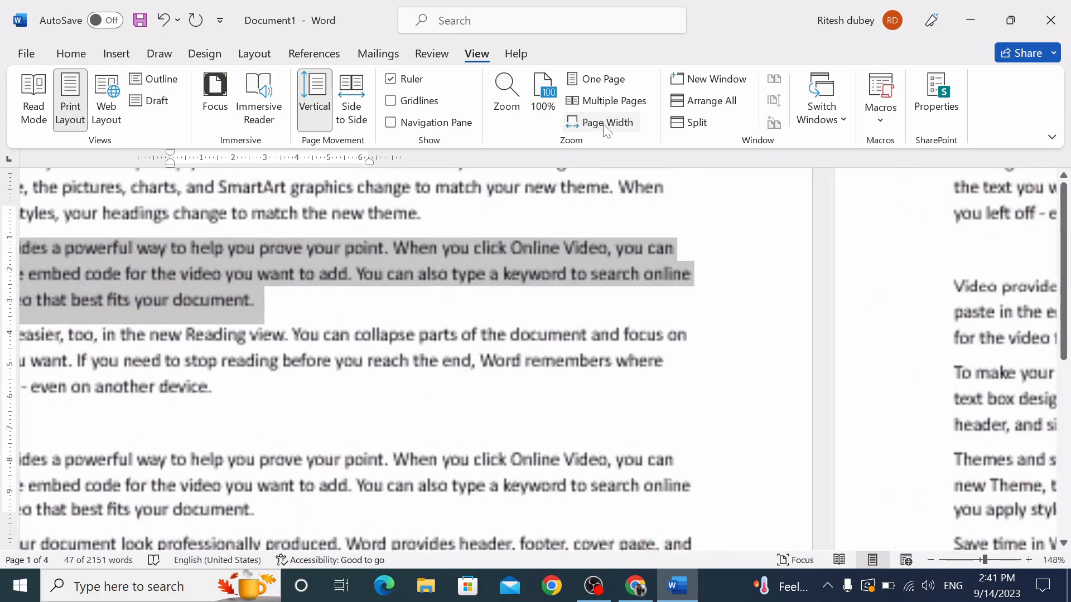
{"action": "left_click", "coordinate": [551, 103]}
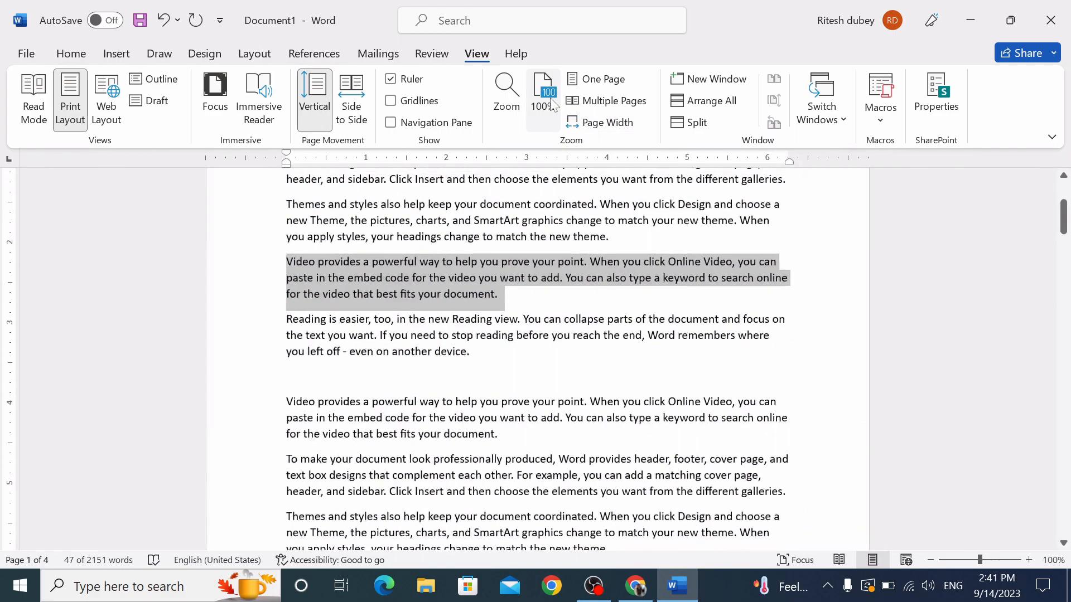
Create three additional windows of the document, arrange all four windows on screen, and maximize the Document1 - 3 window
{"action": "left_click", "coordinate": [713, 78]}
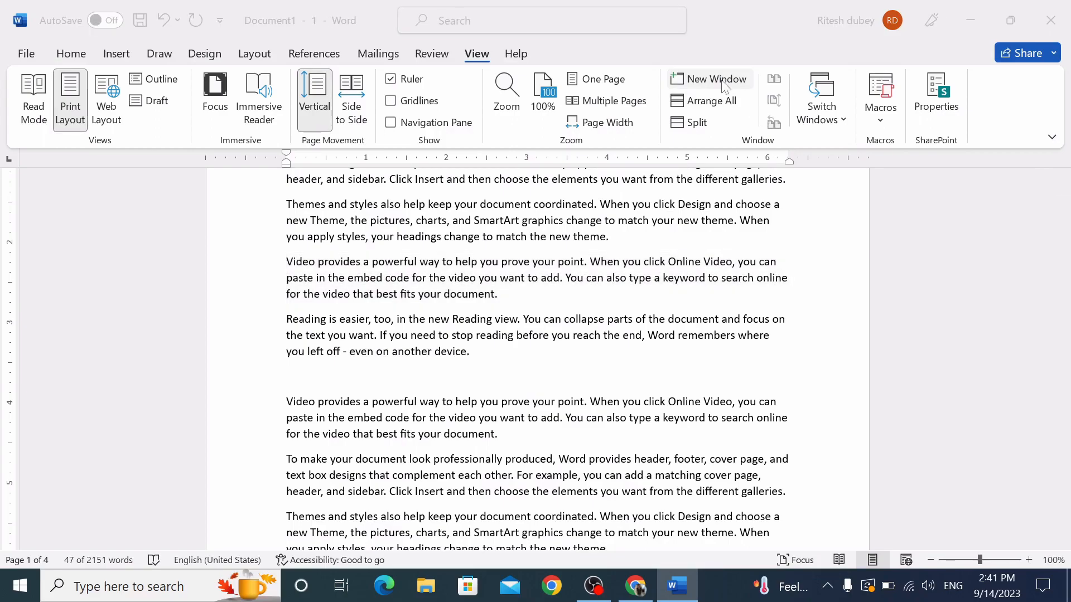
{"action": "left_click", "coordinate": [477, 53]}
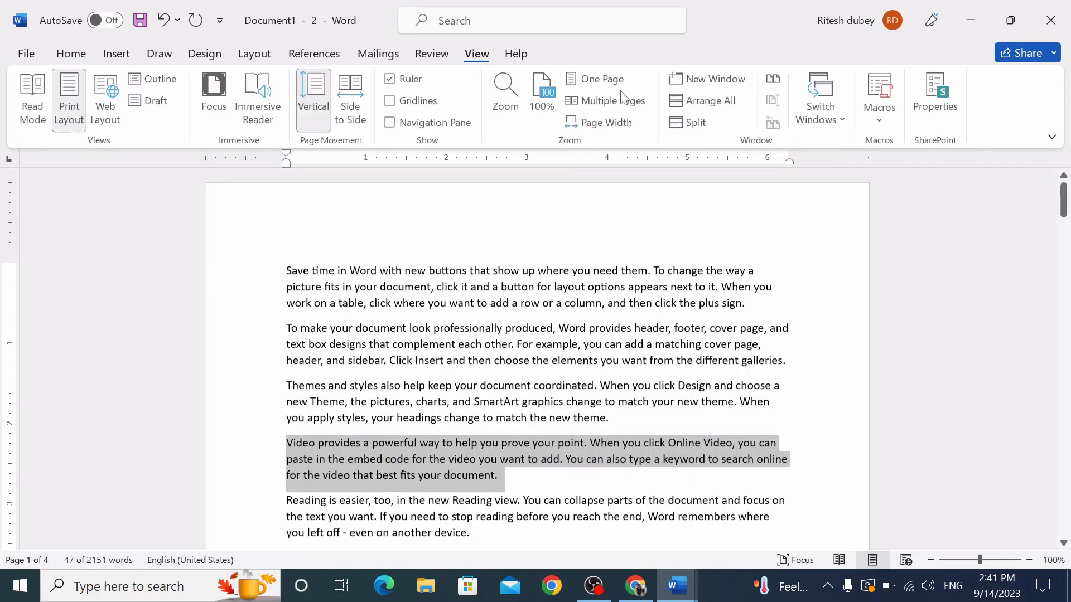
{"action": "left_click", "coordinate": [720, 79]}
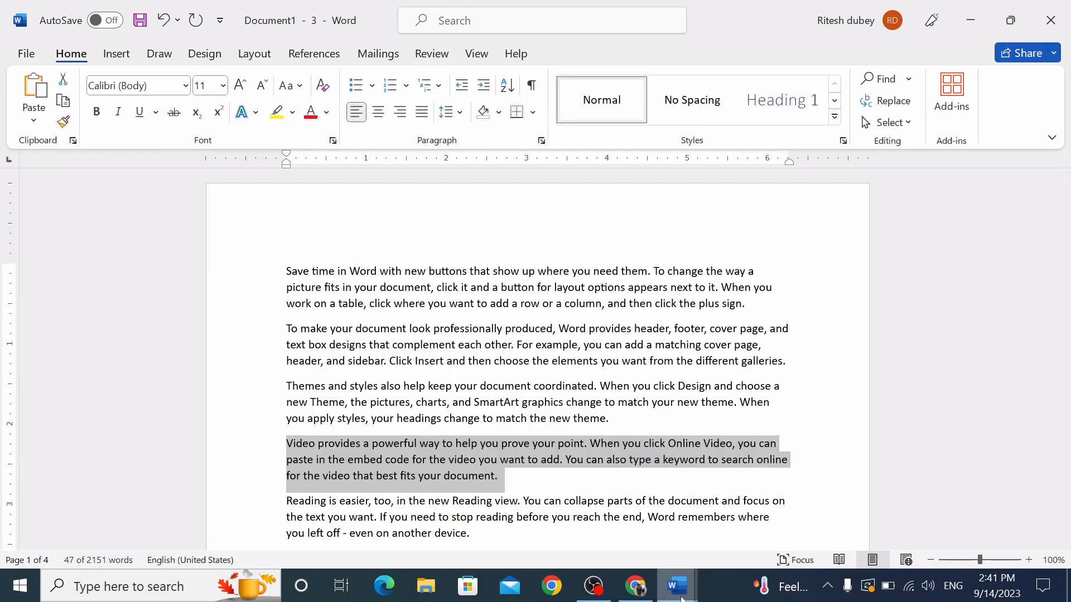
{"action": "mouse_move", "coordinate": [676, 586]}
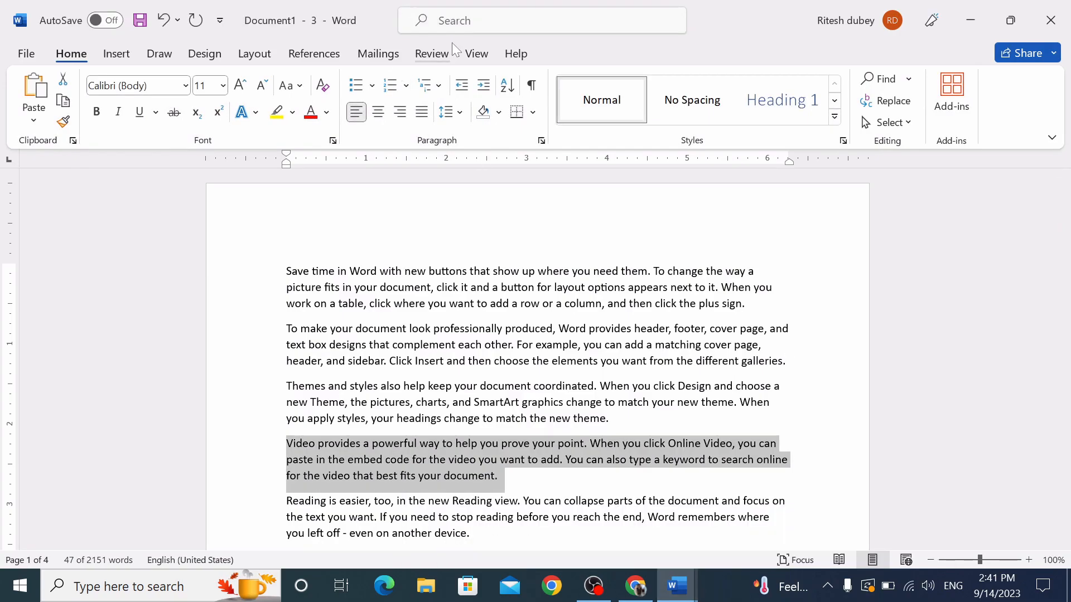
{"action": "left_click", "coordinate": [474, 55]}
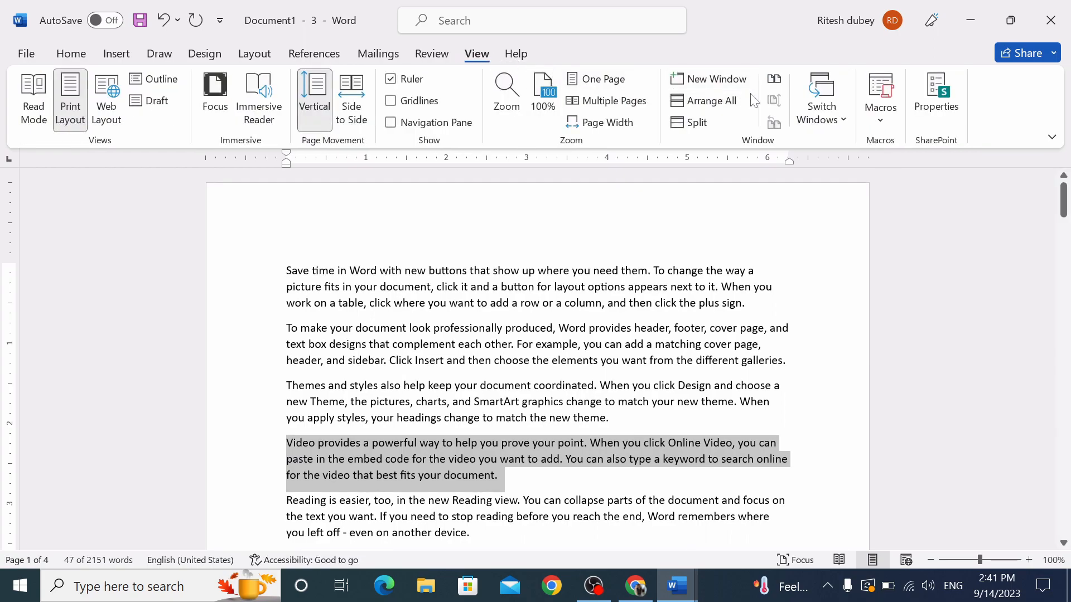
{"action": "left_click", "coordinate": [722, 79]}
{"action": "left_click", "coordinate": [704, 100]}
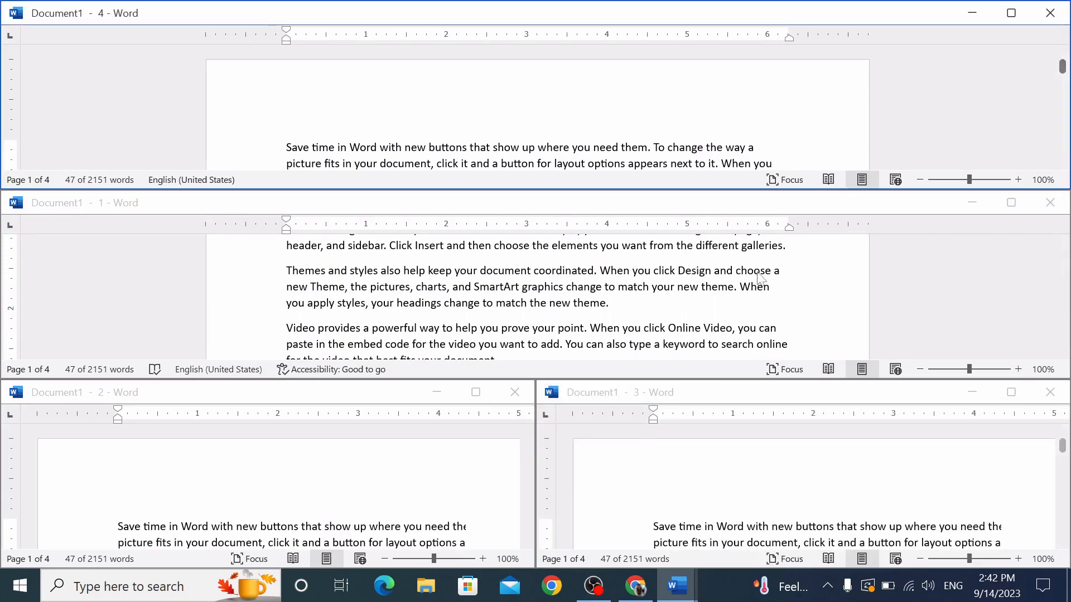
{"action": "left_click", "coordinate": [1011, 393]}
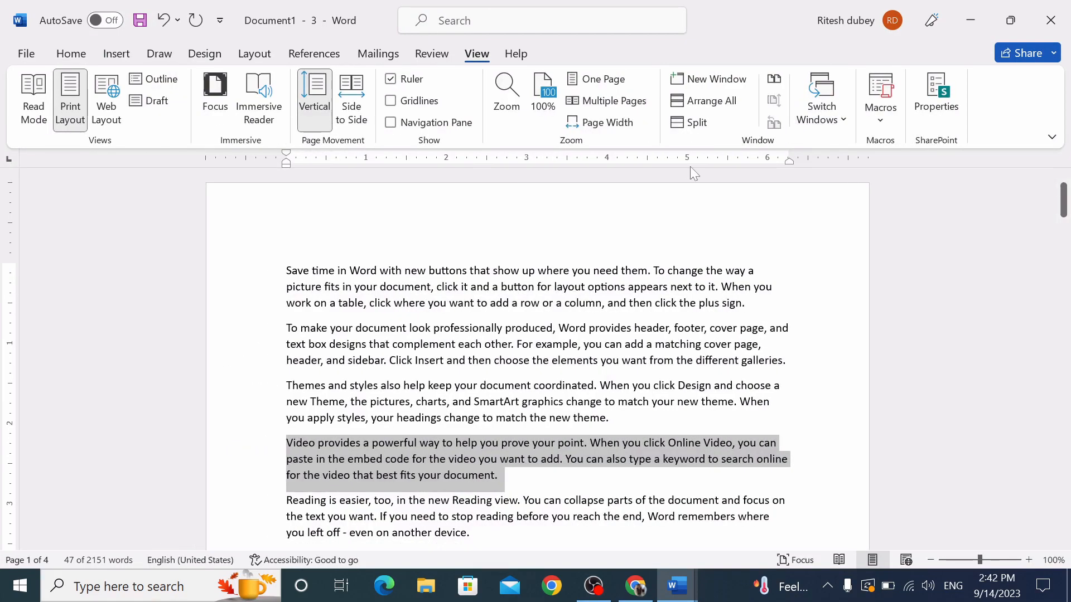
Split the document window to view two parts of the text at once, and remove the split
{"action": "left_click", "coordinate": [693, 123]}
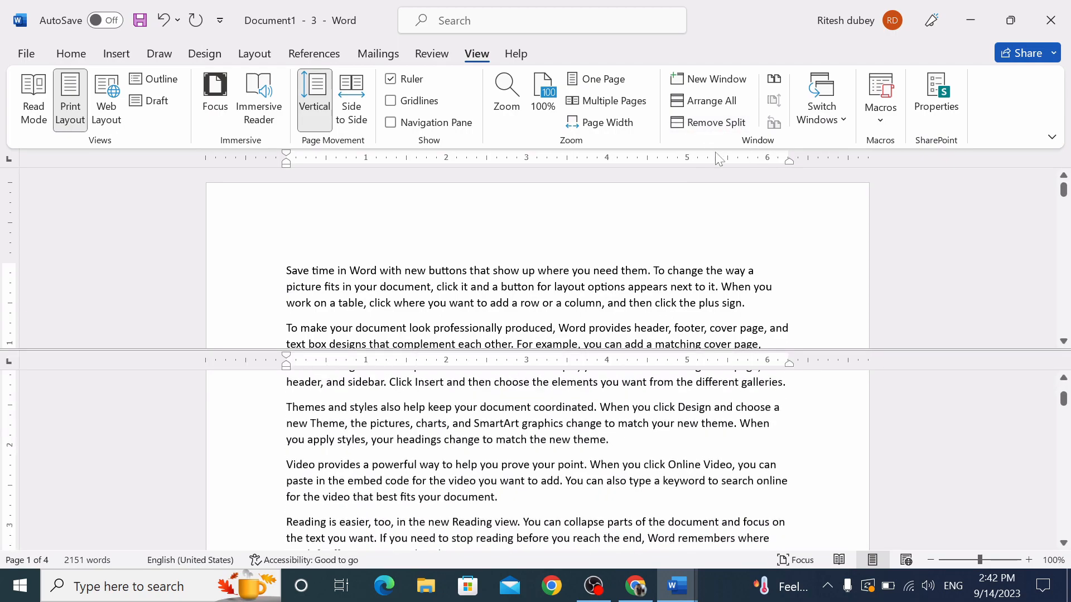
{"action": "scroll", "coordinate": [693, 268], "scroll_direction": "down", "scroll_amount": 6}
{"action": "scroll", "coordinate": [696, 424], "scroll_direction": "up", "scroll_amount": 3}
{"action": "scroll", "coordinate": [697, 427], "scroll_direction": "down", "scroll_amount": 2}
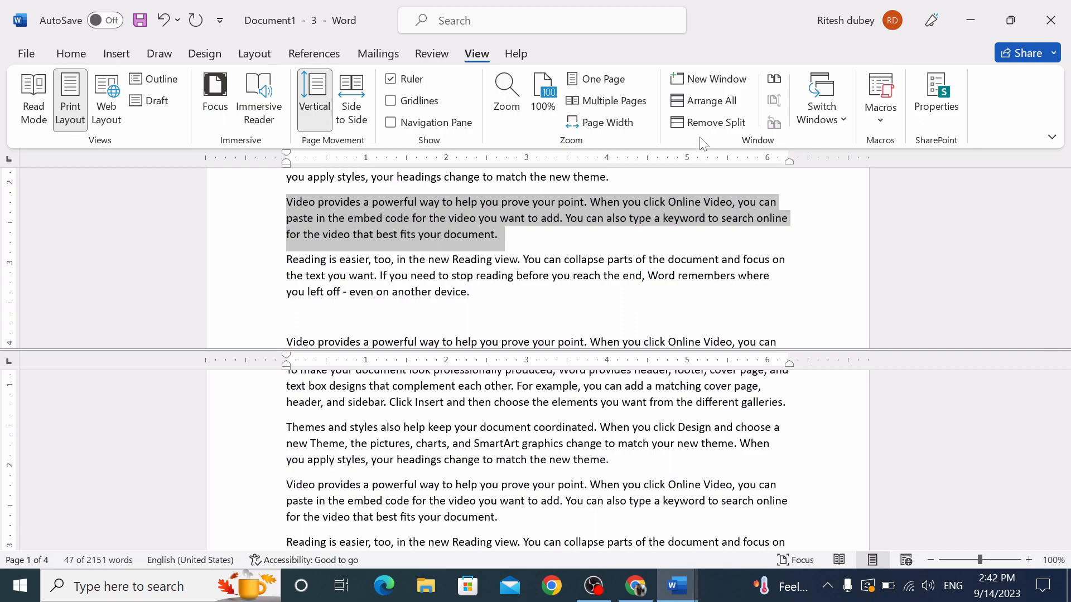
{"action": "left_click", "coordinate": [706, 123]}
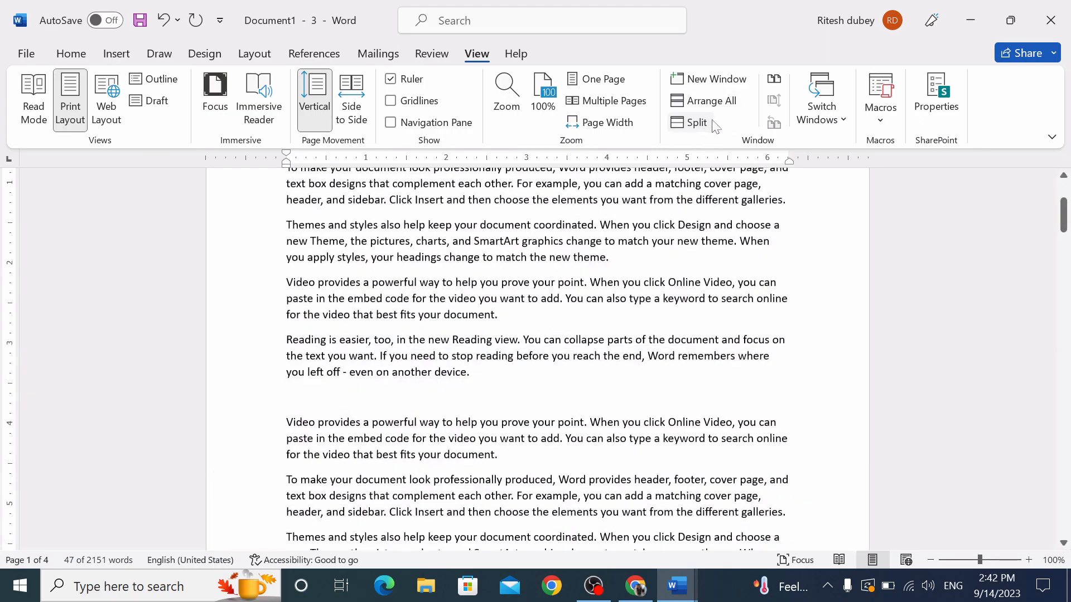
Switch among the open document windows and bring Document1 - 4 to the front
{"action": "left_click", "coordinate": [820, 109]}
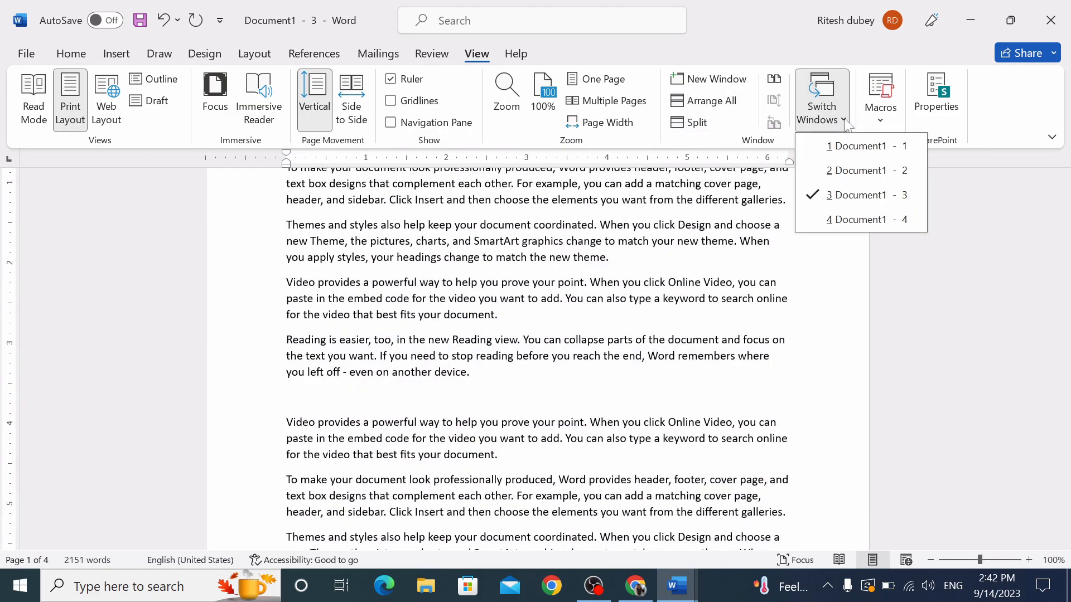
{"action": "left_click", "coordinate": [838, 145]}
{"action": "left_click", "coordinate": [840, 123]}
{"action": "left_click", "coordinate": [840, 122]}
{"action": "left_click", "coordinate": [849, 148]}
{"action": "left_click", "coordinate": [851, 127]}
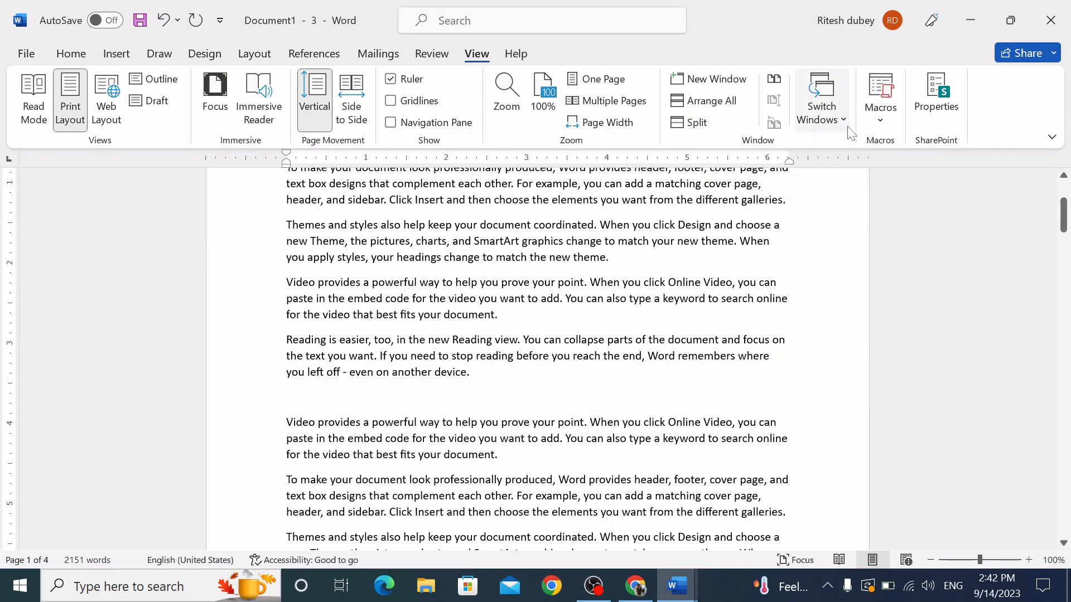
{"action": "left_click", "coordinate": [850, 125]}
{"action": "left_click", "coordinate": [866, 217]}
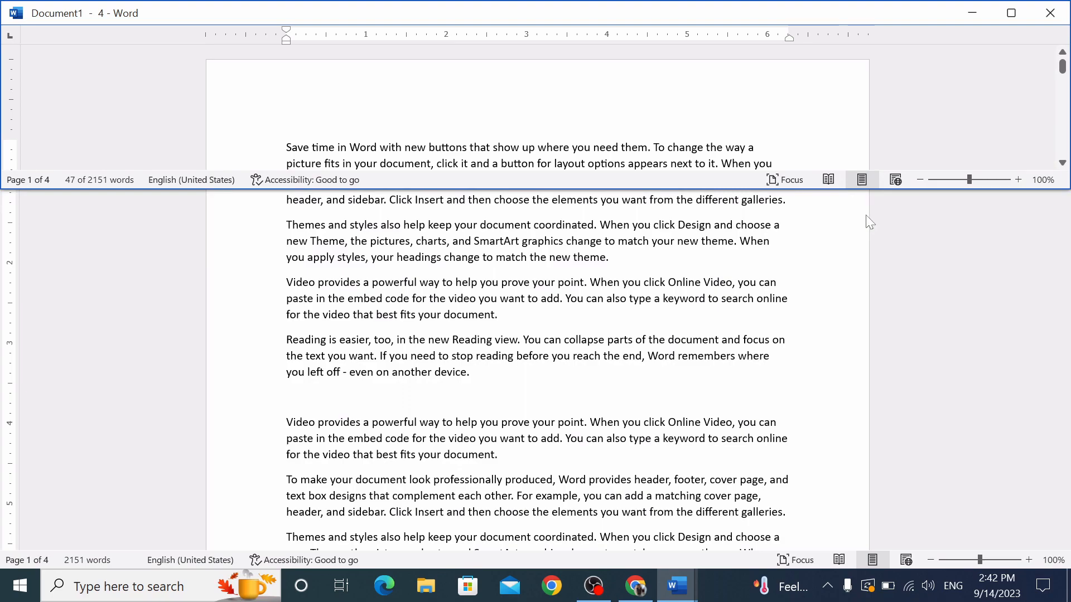
Close the extra document windows 4, 3 and 1, and maximize the remaining Document1 window
{"action": "left_click", "coordinate": [1064, 16]}
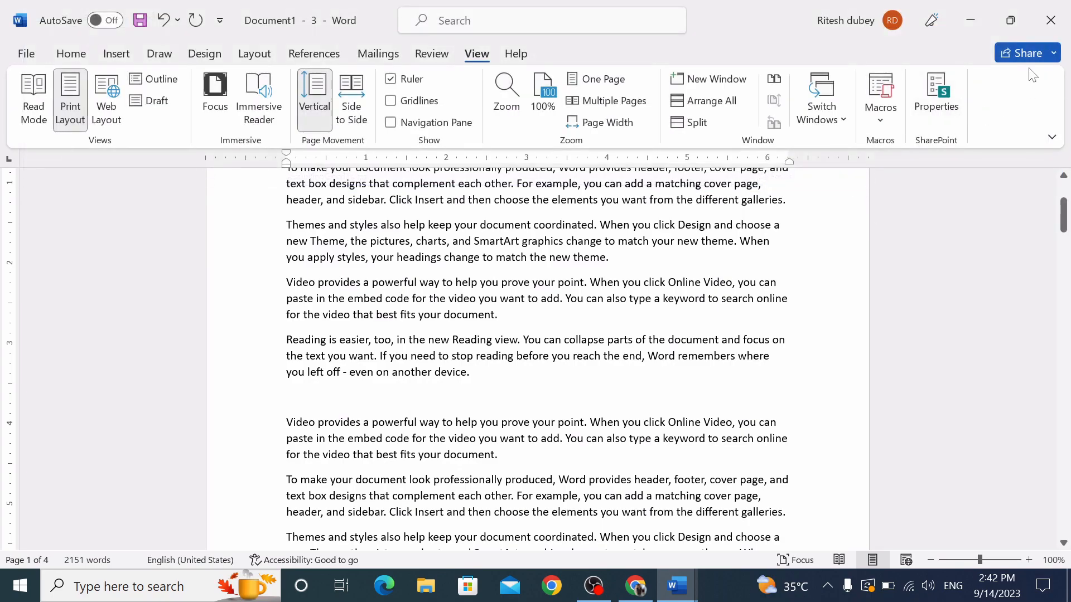
{"action": "left_click", "coordinate": [1050, 22]}
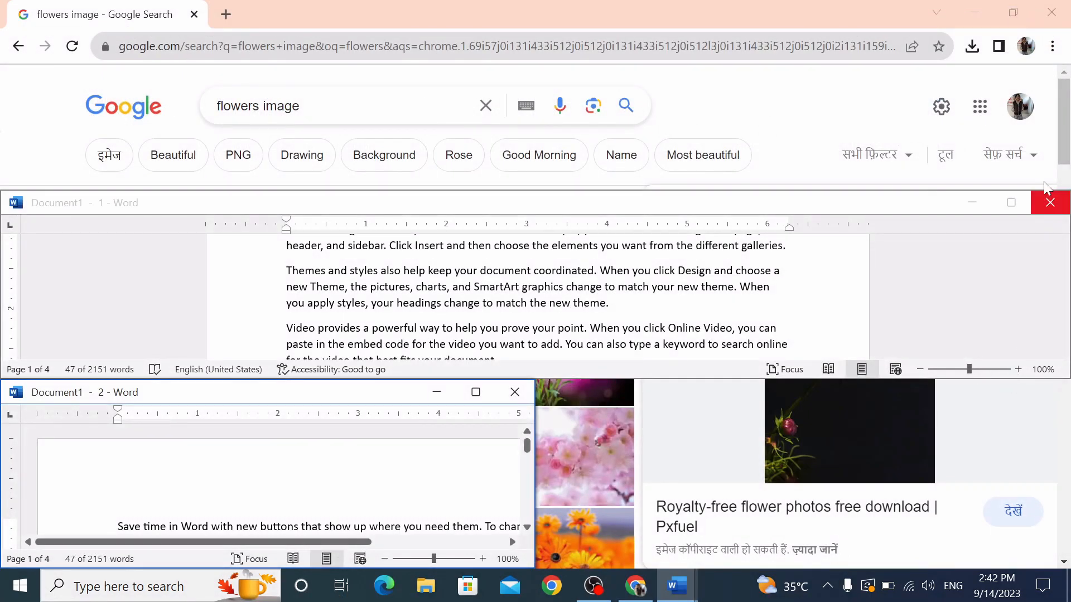
{"action": "left_click", "coordinate": [1057, 203]}
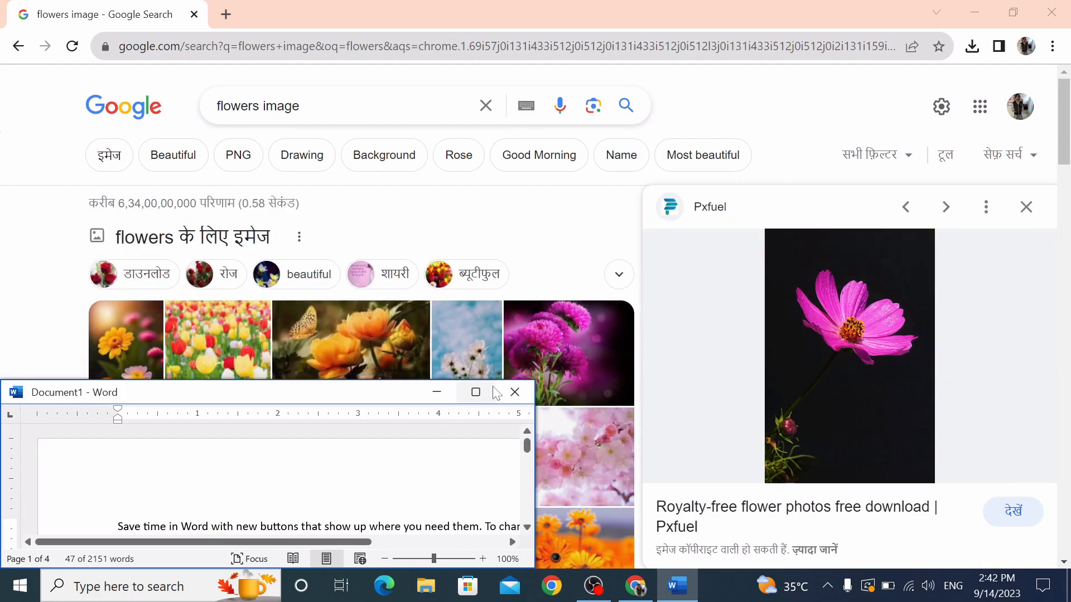
{"action": "left_click", "coordinate": [476, 392]}
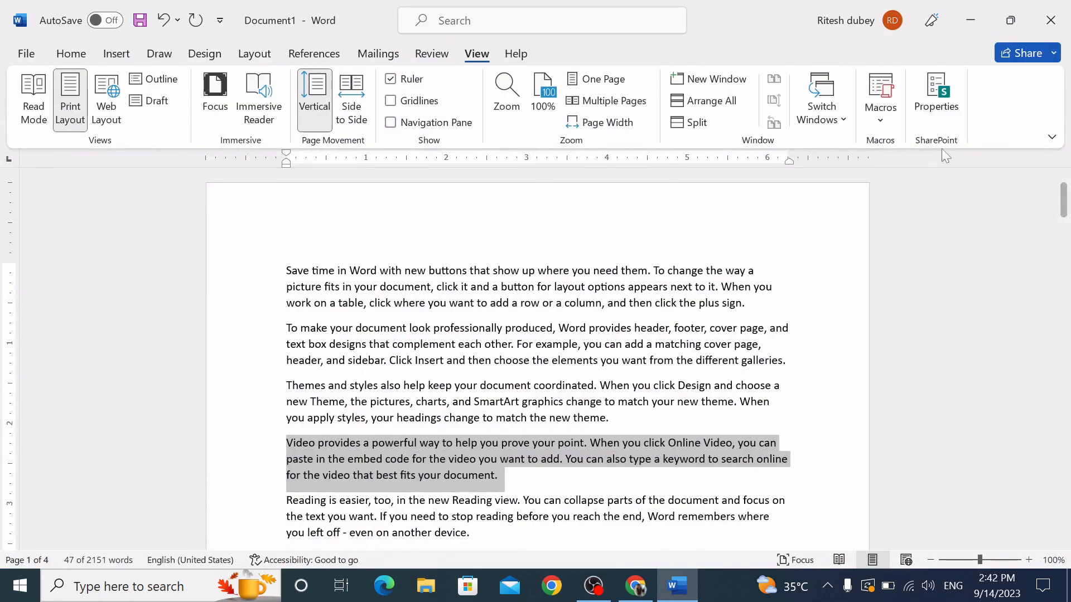
Delete all the text in the document to leave a blank page
{"action": "left_click", "coordinate": [791, 328]}
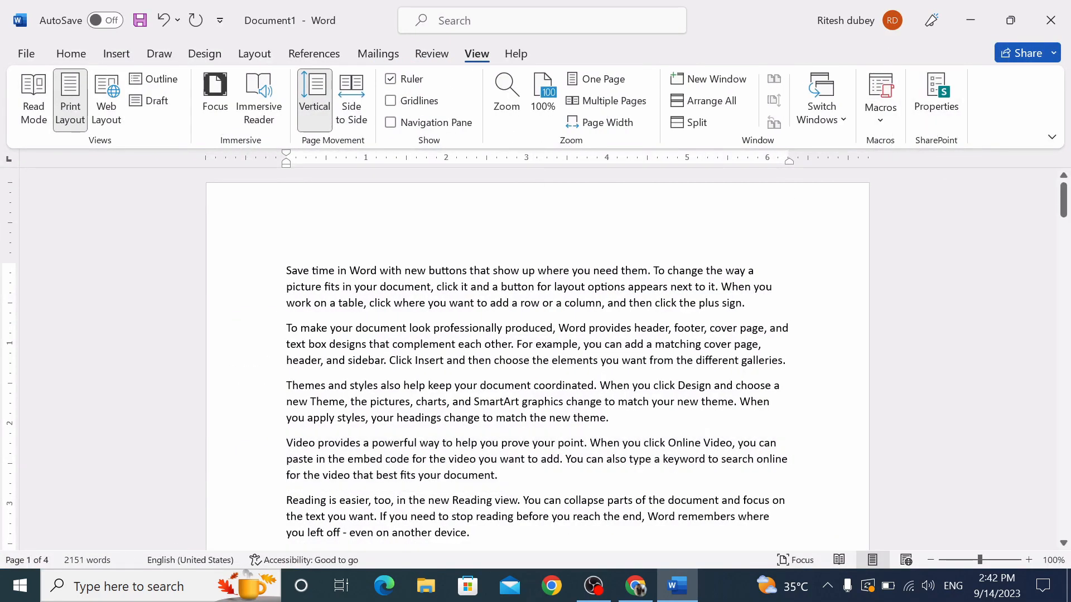
{"action": "key", "text": "ctrl+a"}
{"action": "key", "text": "Delete"}
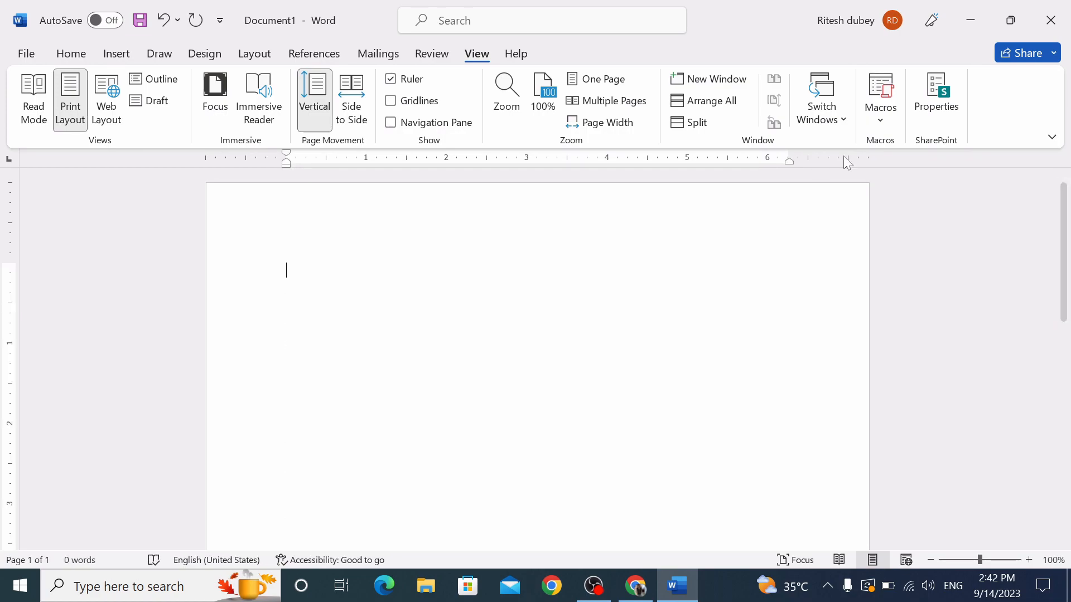
Start recording a macro named nca, assigned to the keyboard shortcut Ctrl+Q and saved in Normal
{"action": "left_click", "coordinate": [885, 124]}
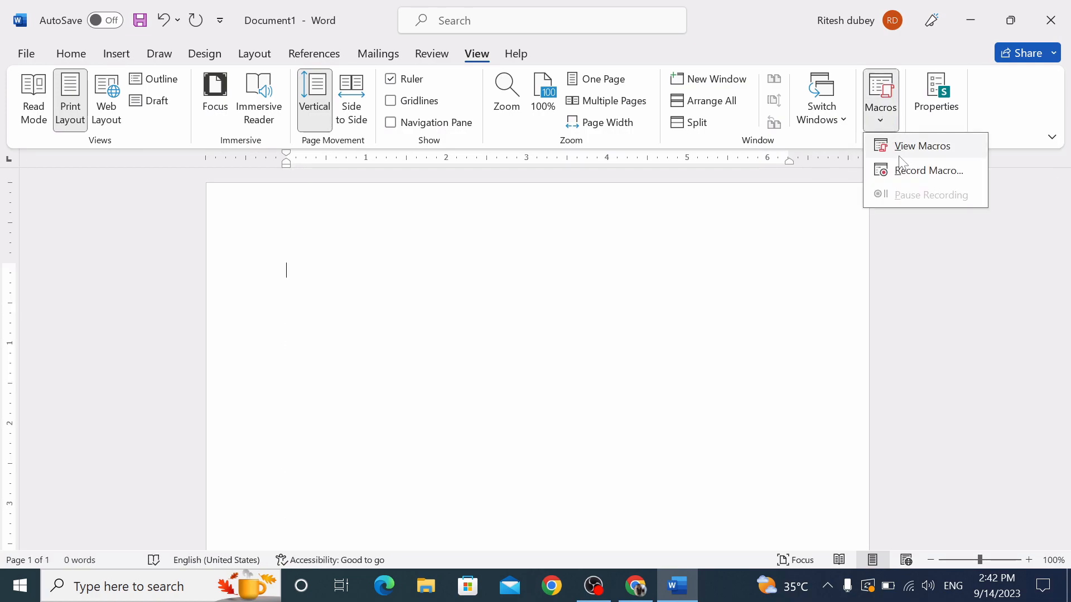
{"action": "left_click", "coordinate": [901, 170]}
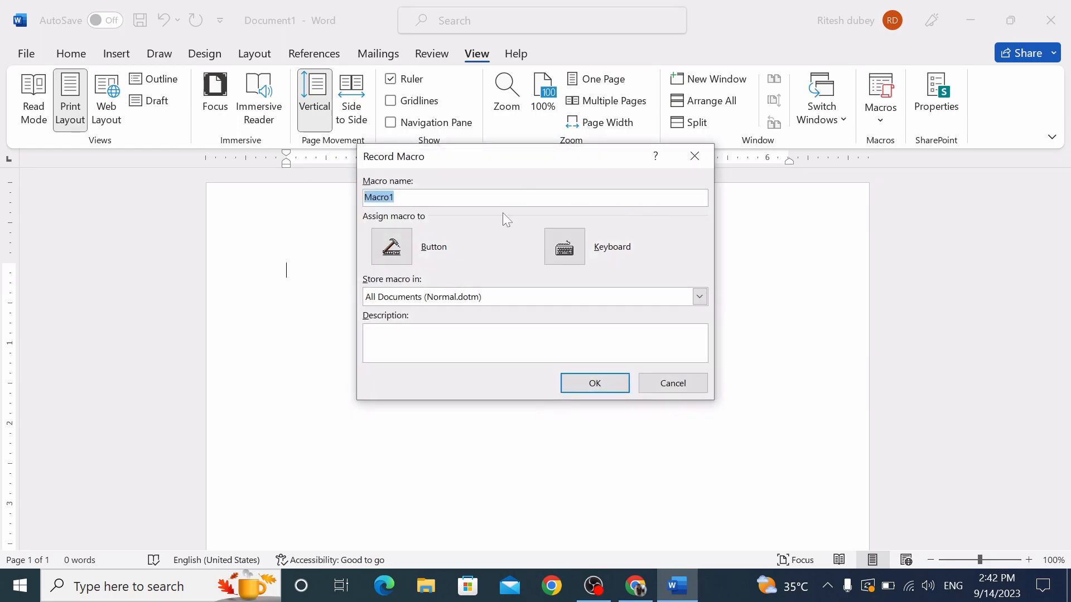
{"action": "type", "text": "nca"}
{"action": "left_click", "coordinate": [566, 248]}
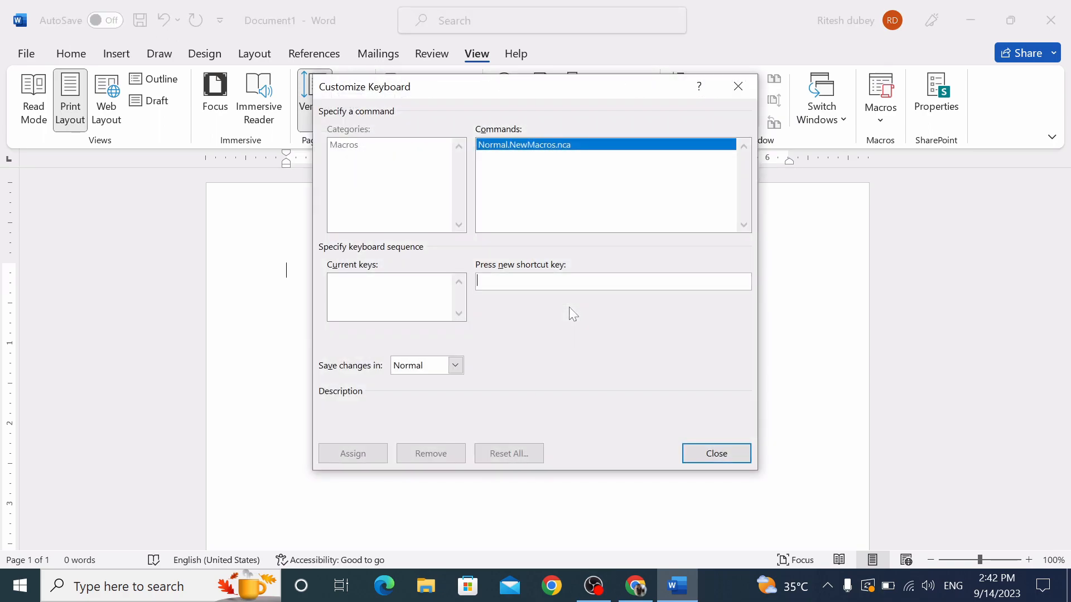
{"action": "key", "text": "ctrl+q"}
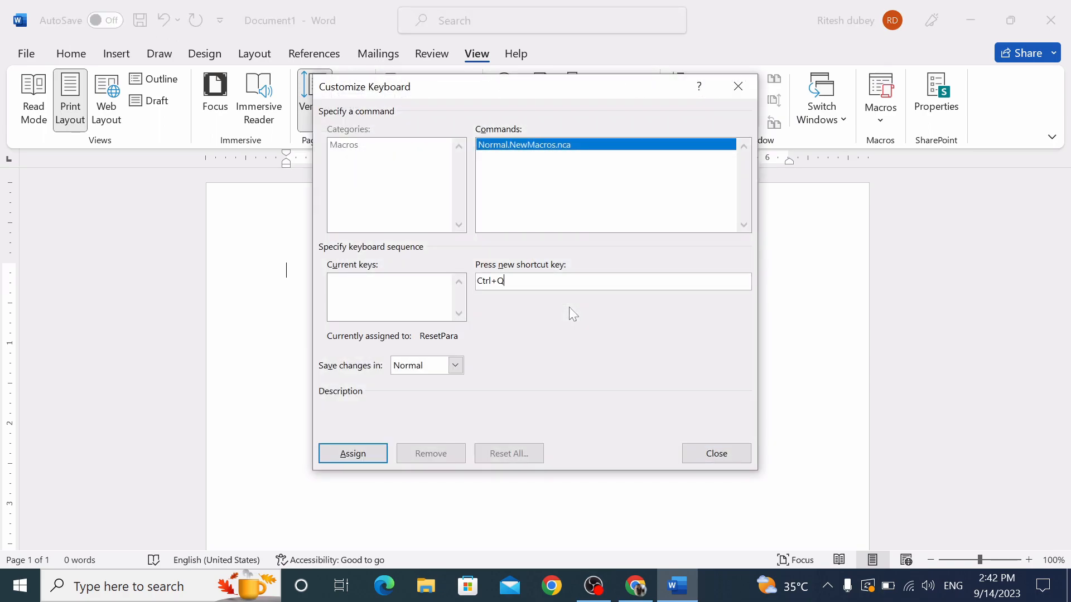
{"action": "left_click", "coordinate": [354, 454]}
{"action": "left_click", "coordinate": [737, 460]}
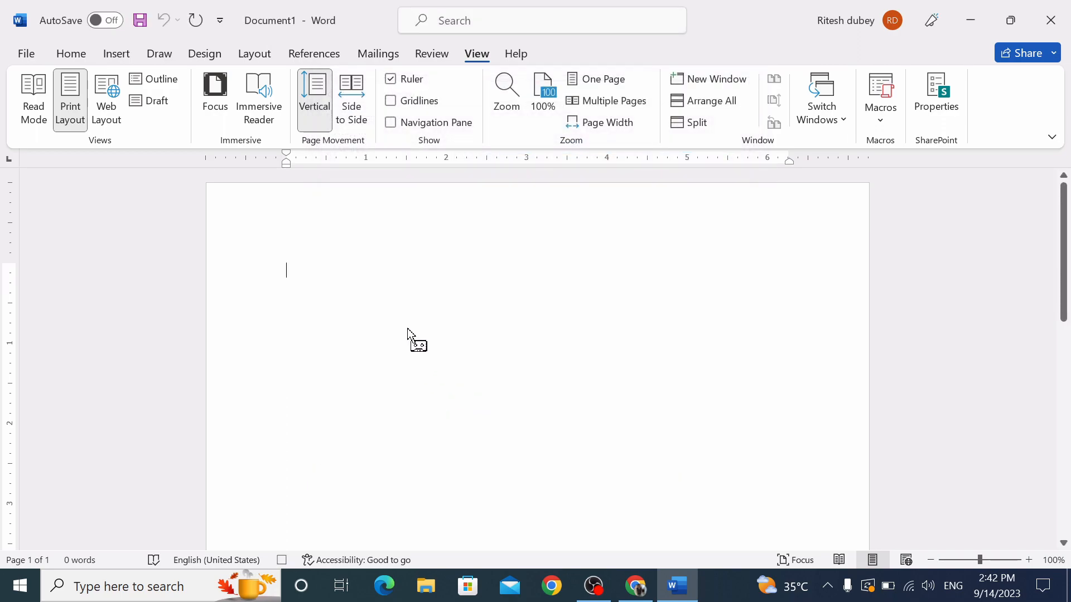
Enter several short lines of random letters, from "h" and "g" to "fhg", as the macro's content and stop recording
{"action": "type", "text": "="}
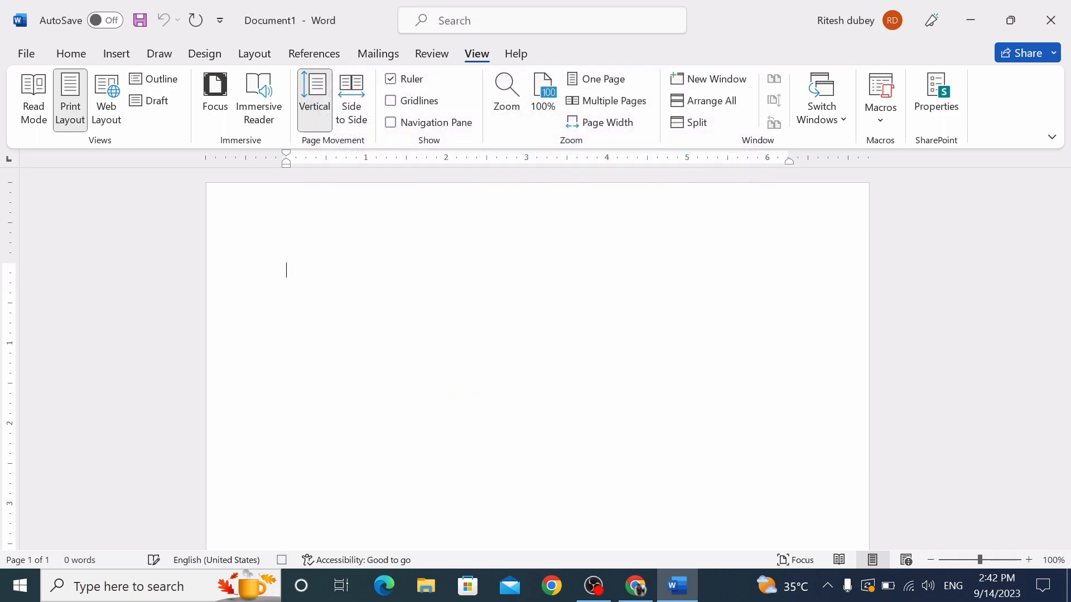
{"action": "type", "text": "h"}
{"action": "key", "text": "Return"}
{"action": "type", "text": "g"}
{"action": "key", "text": "Return"}
{"action": "type", "text": "f"}
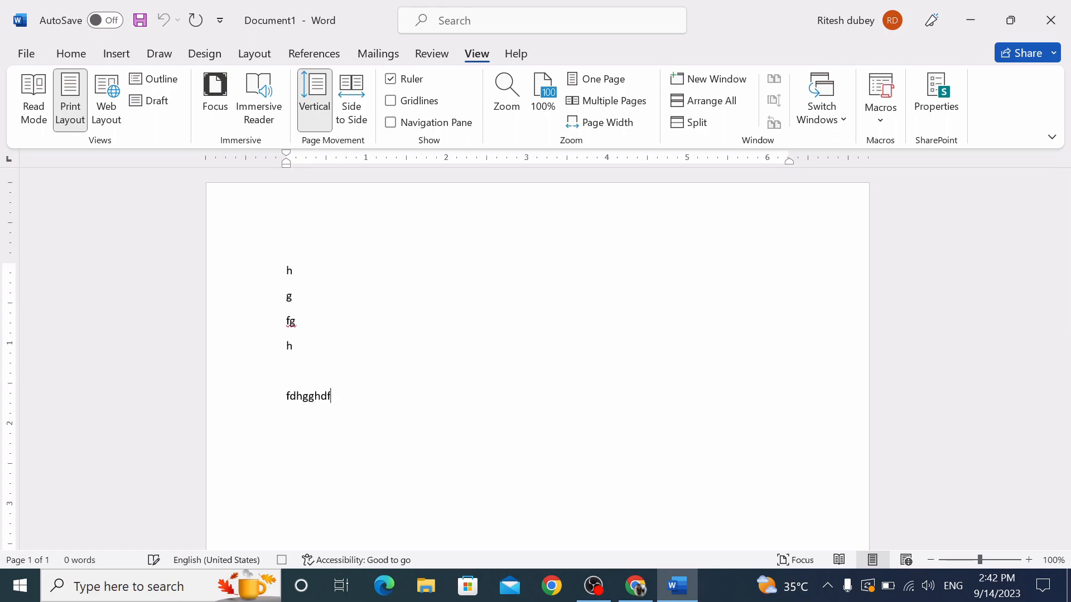
{"action": "type", "text": "ghdfhgdfhgfdhg fdhg dfgh df hgd fhg"}
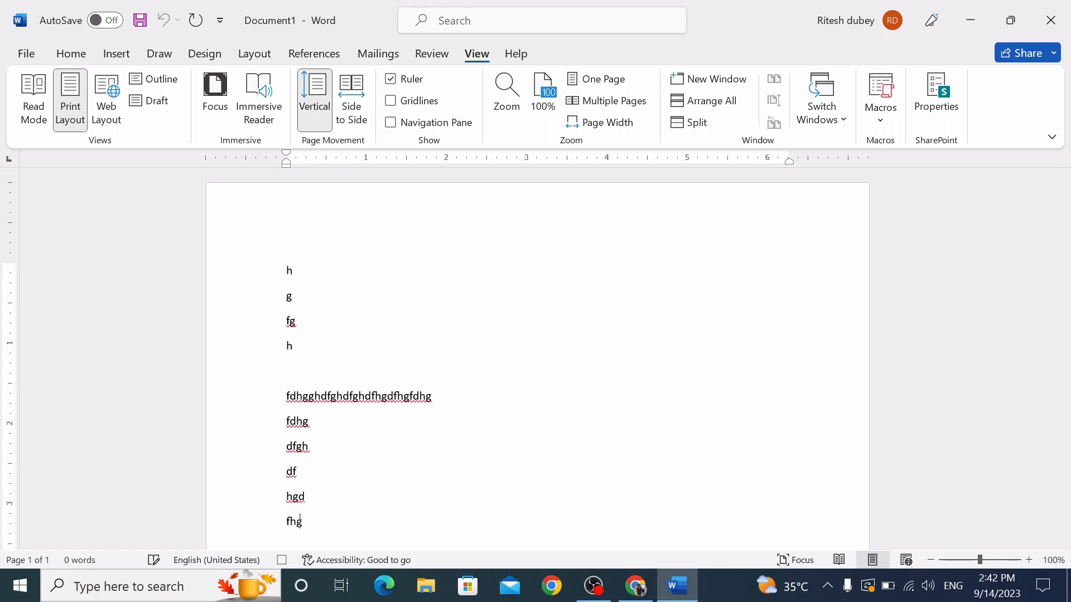
{"action": "left_click", "coordinate": [880, 118]}
{"action": "left_click", "coordinate": [888, 171]}
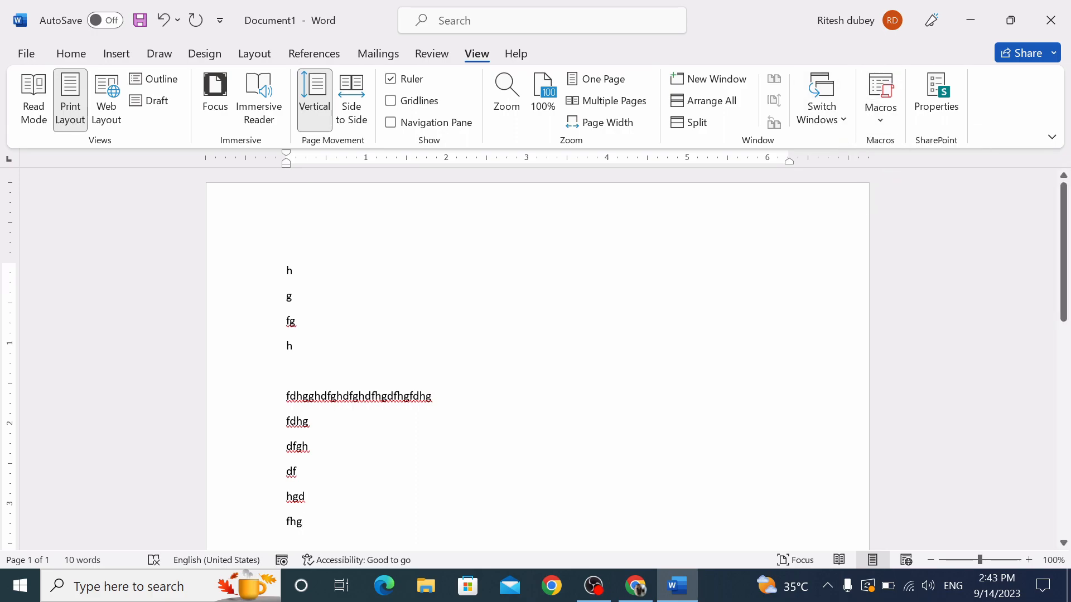
Replace all the text with sample paragraphs generated by =rand(), and run the nca macro to insert its recorded lines
{"action": "key", "text": "ctrl+a"}
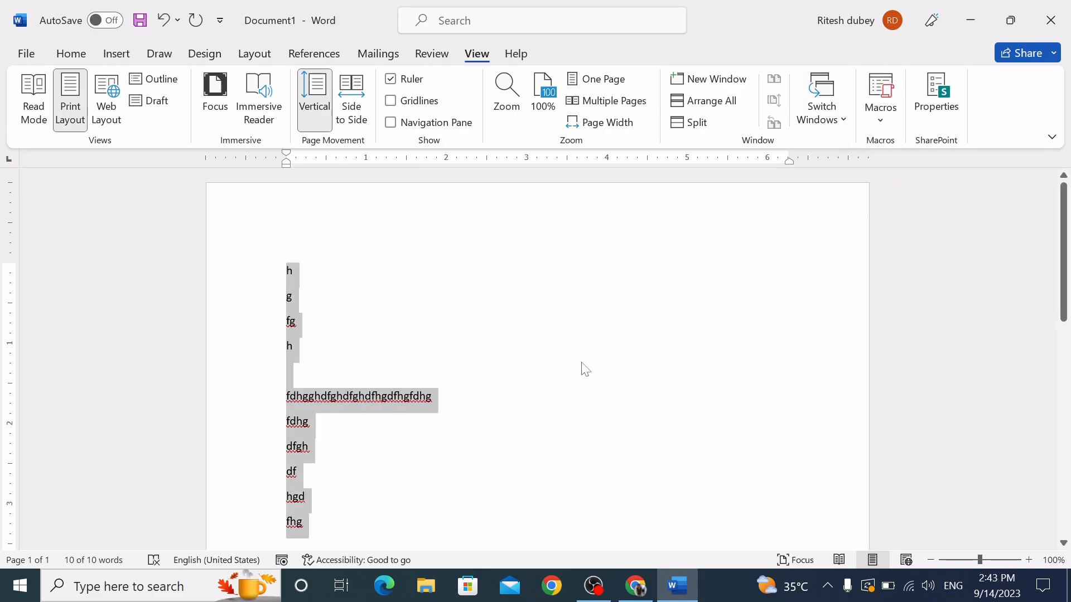
{"action": "key", "text": "Delete"}
{"action": "type", "text": "="}
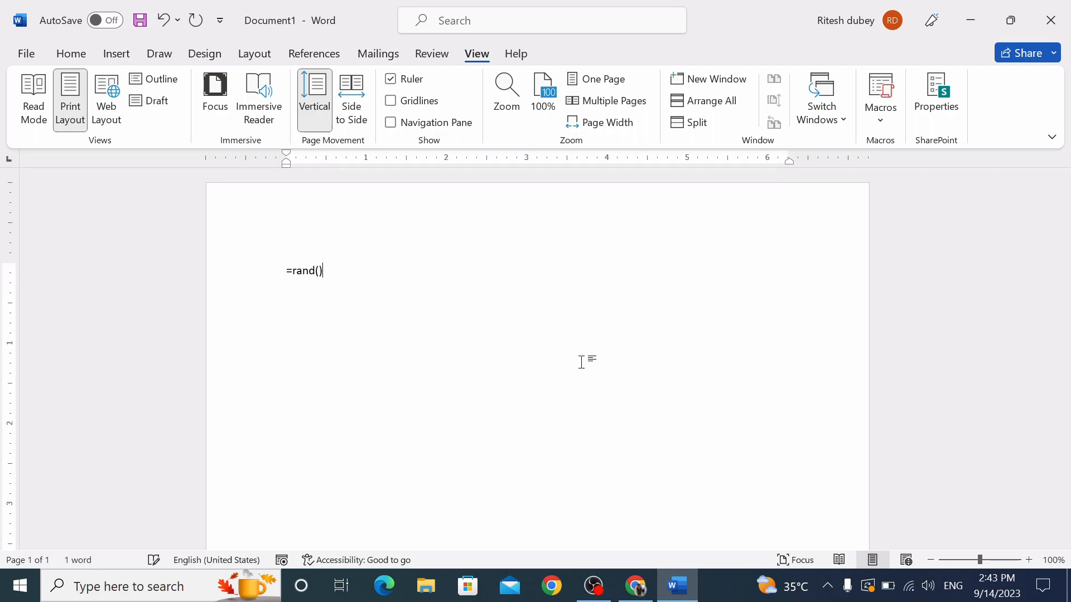
{"action": "type", "text": "rand()"}
{"action": "key", "text": "Return"}
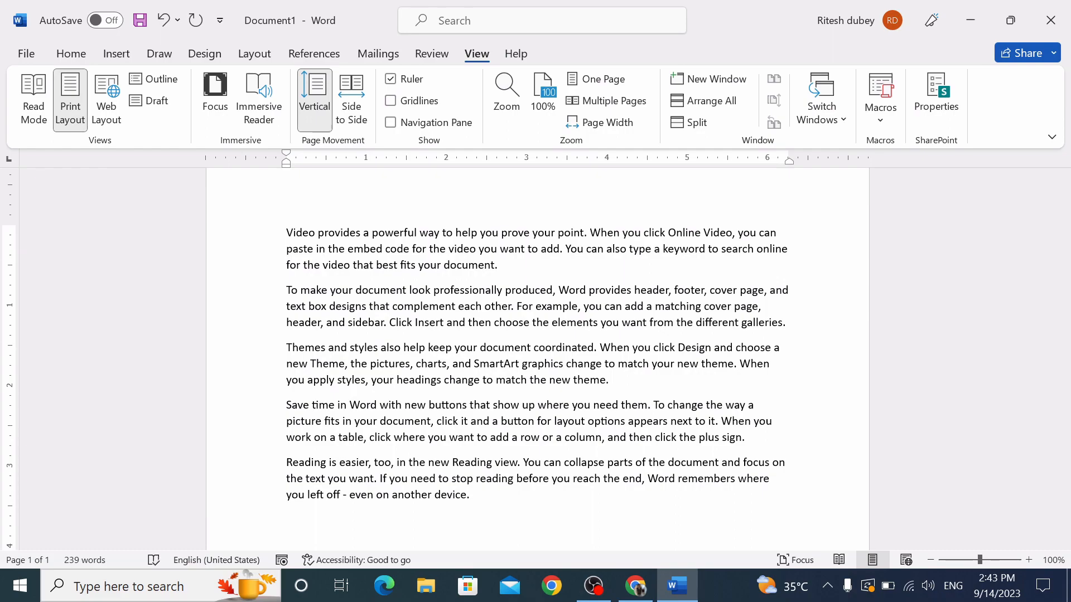
{"action": "type", "text": "h g fg h  fdhgghdfghdfghdfhgdfhgfdhg fdhg dfgh df hgd fhg"}
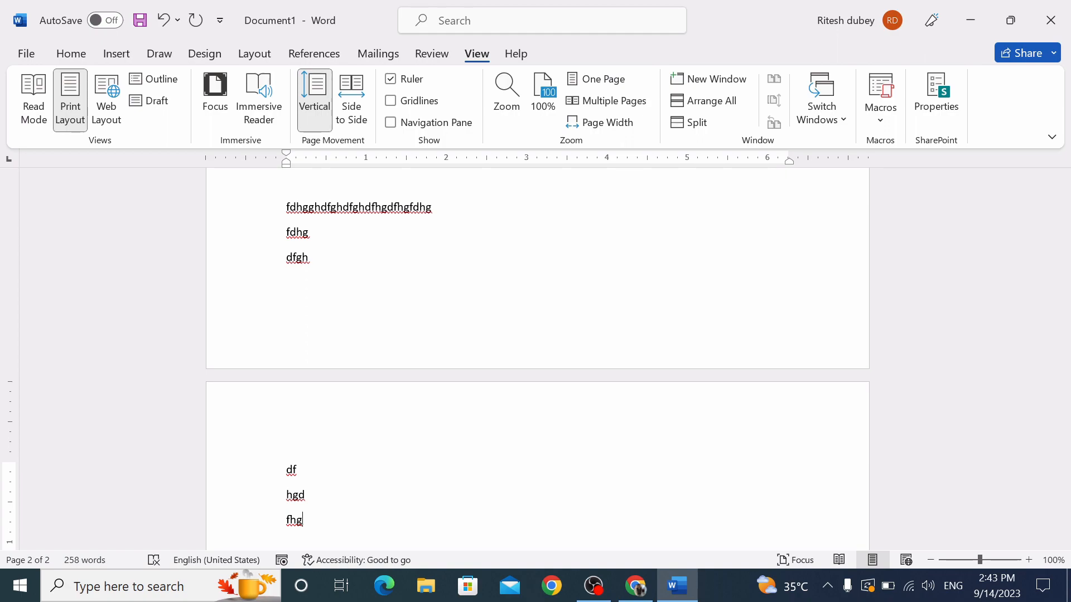
Delete the other saved macro listed after nca, keeping nca in the macro list
{"action": "left_click", "coordinate": [886, 118]}
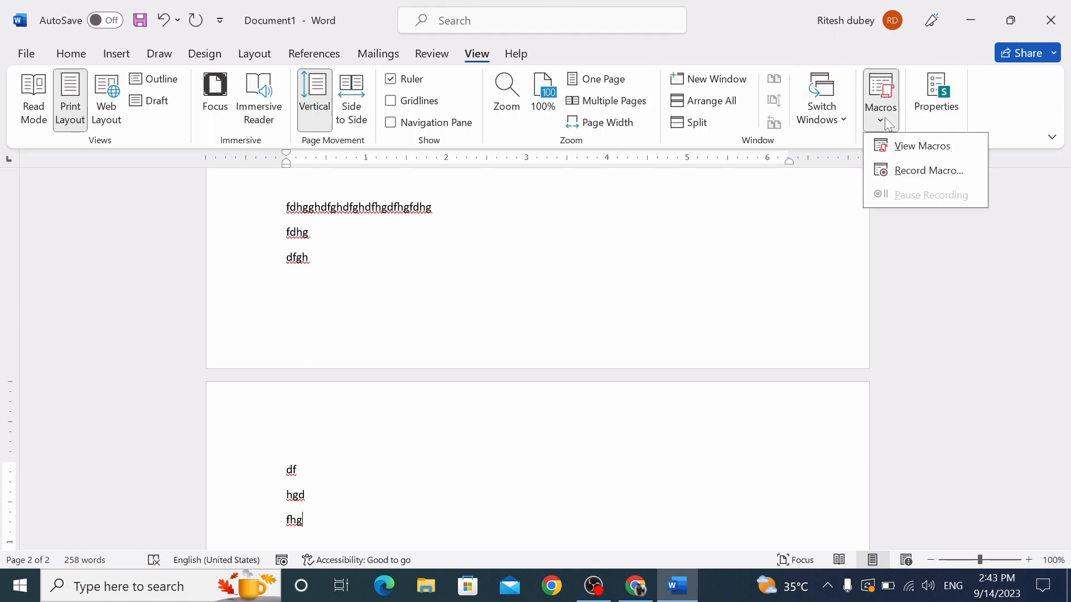
{"action": "left_click", "coordinate": [897, 148]}
{"action": "left_click", "coordinate": [353, 195]}
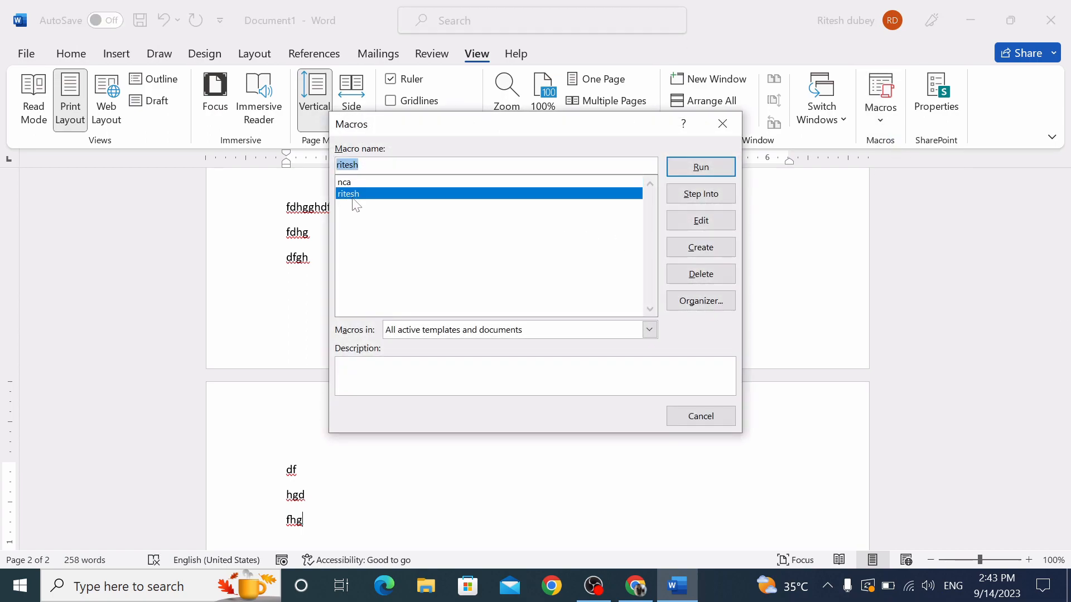
{"action": "left_click", "coordinate": [700, 275]}
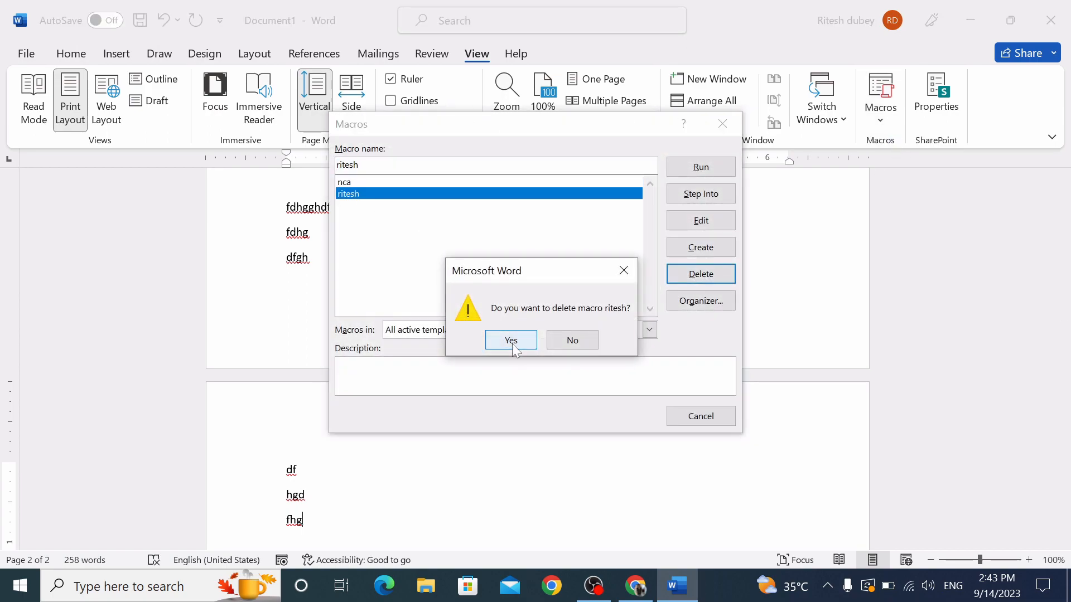
{"action": "left_click", "coordinate": [512, 340]}
{"action": "left_click", "coordinate": [697, 416]}
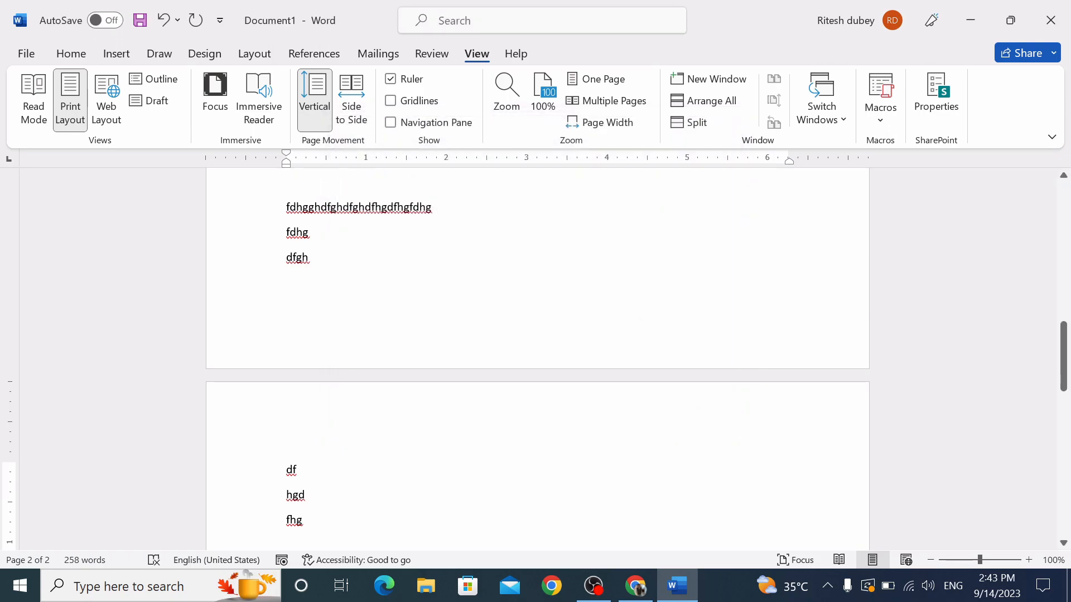
Clear all the text from the document and run the nca macro on the blank page to insert its recorded lines
{"action": "key", "text": "ctrl+a"}
{"action": "key", "text": "BackSpace"}
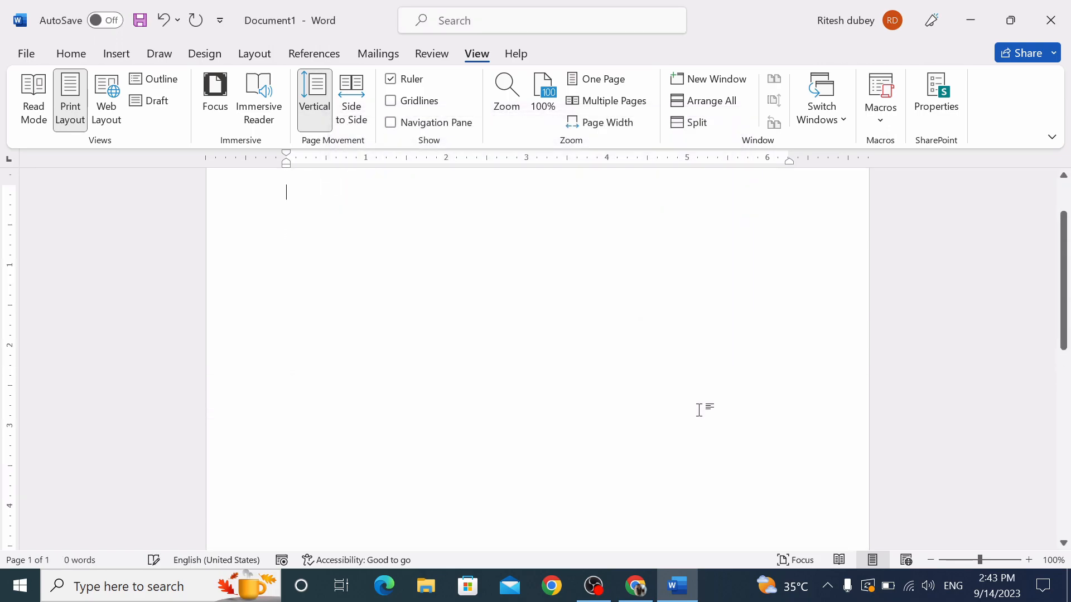
{"action": "key", "text": "ctrl+z"}
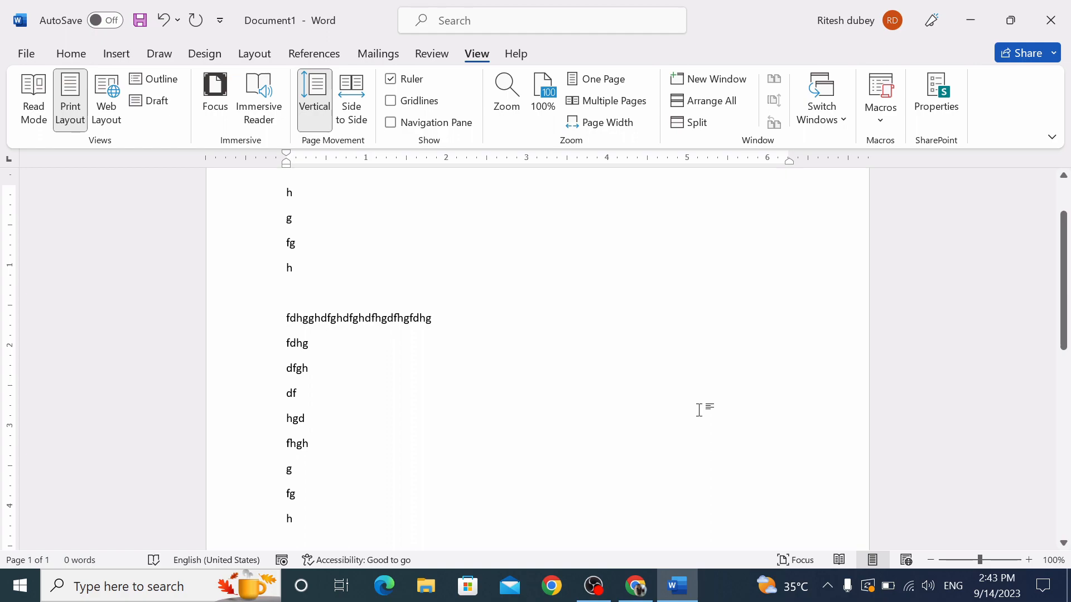
Delete the nca macro and remove all the text from the document
{"action": "left_click", "coordinate": [882, 120]}
{"action": "left_click", "coordinate": [900, 146]}
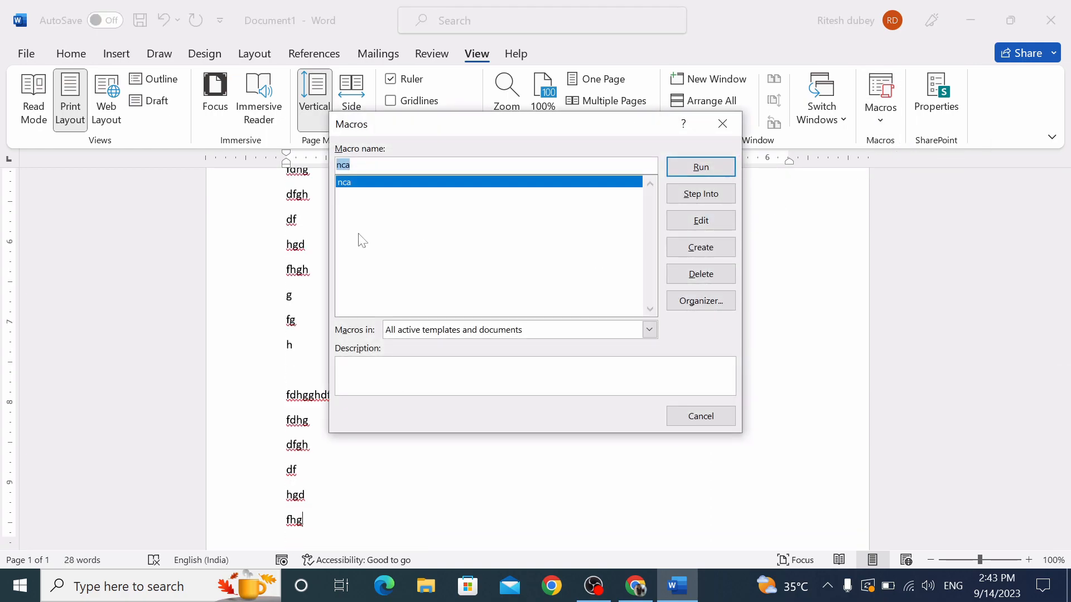
{"action": "left_click", "coordinate": [698, 276]}
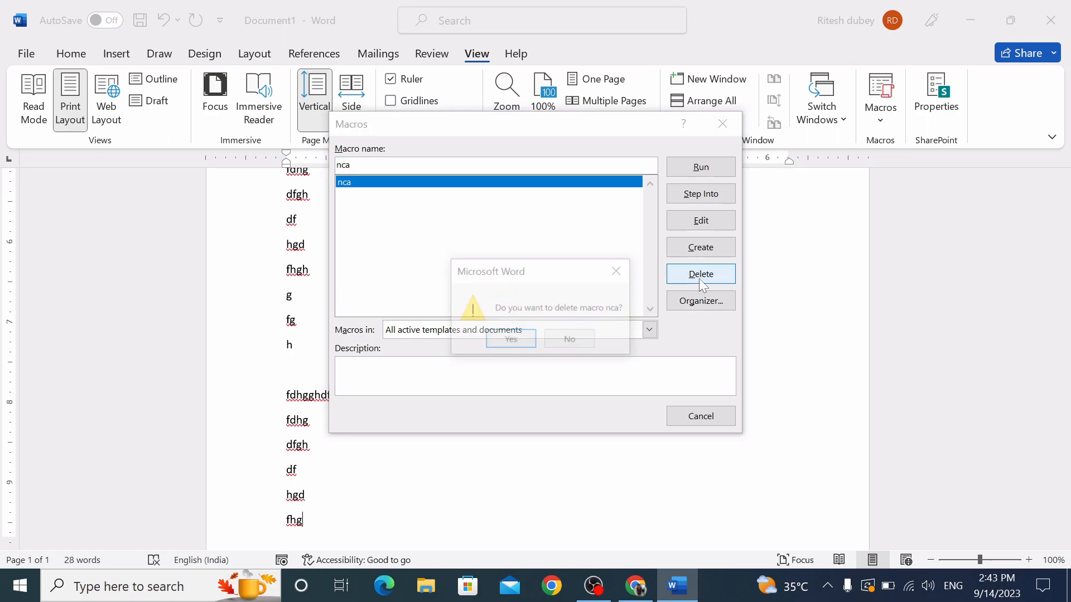
{"action": "left_click", "coordinate": [510, 340]}
{"action": "left_click", "coordinate": [702, 419]}
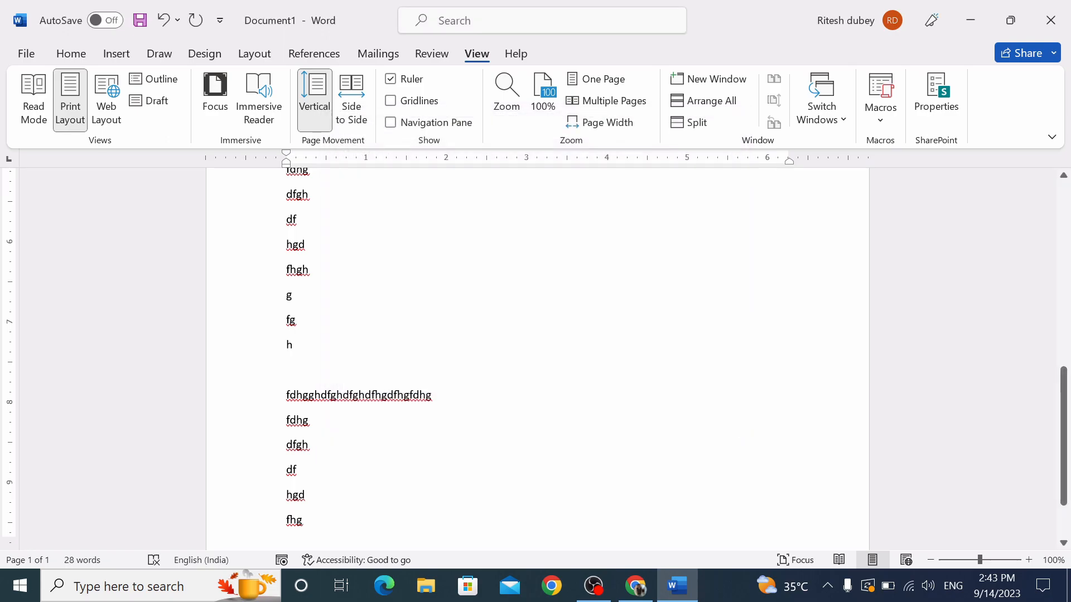
{"action": "key", "text": "ctrl+a"}
{"action": "key", "text": "Delete"}
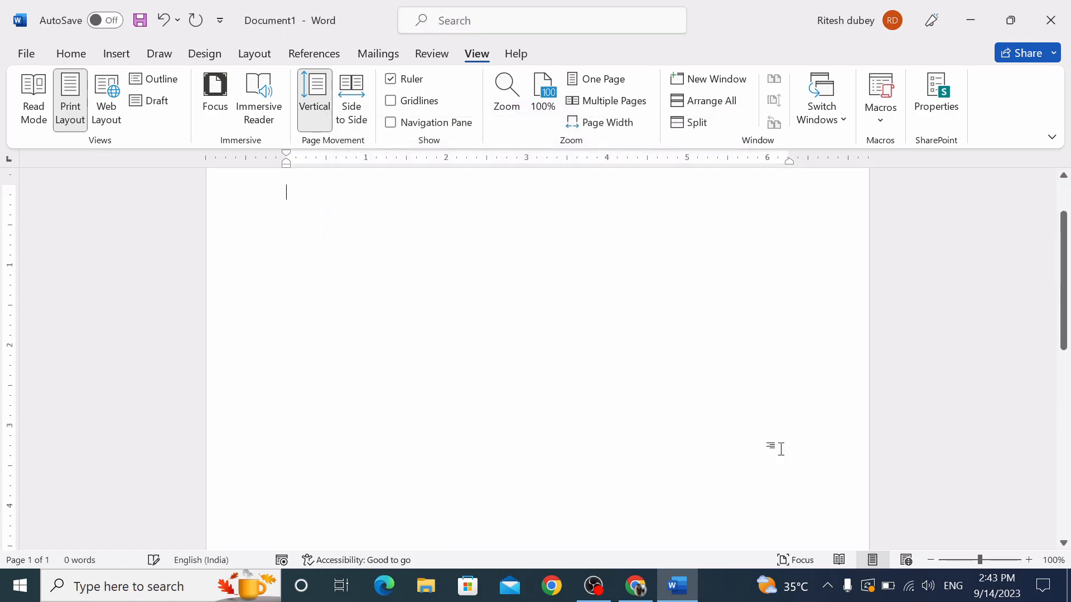